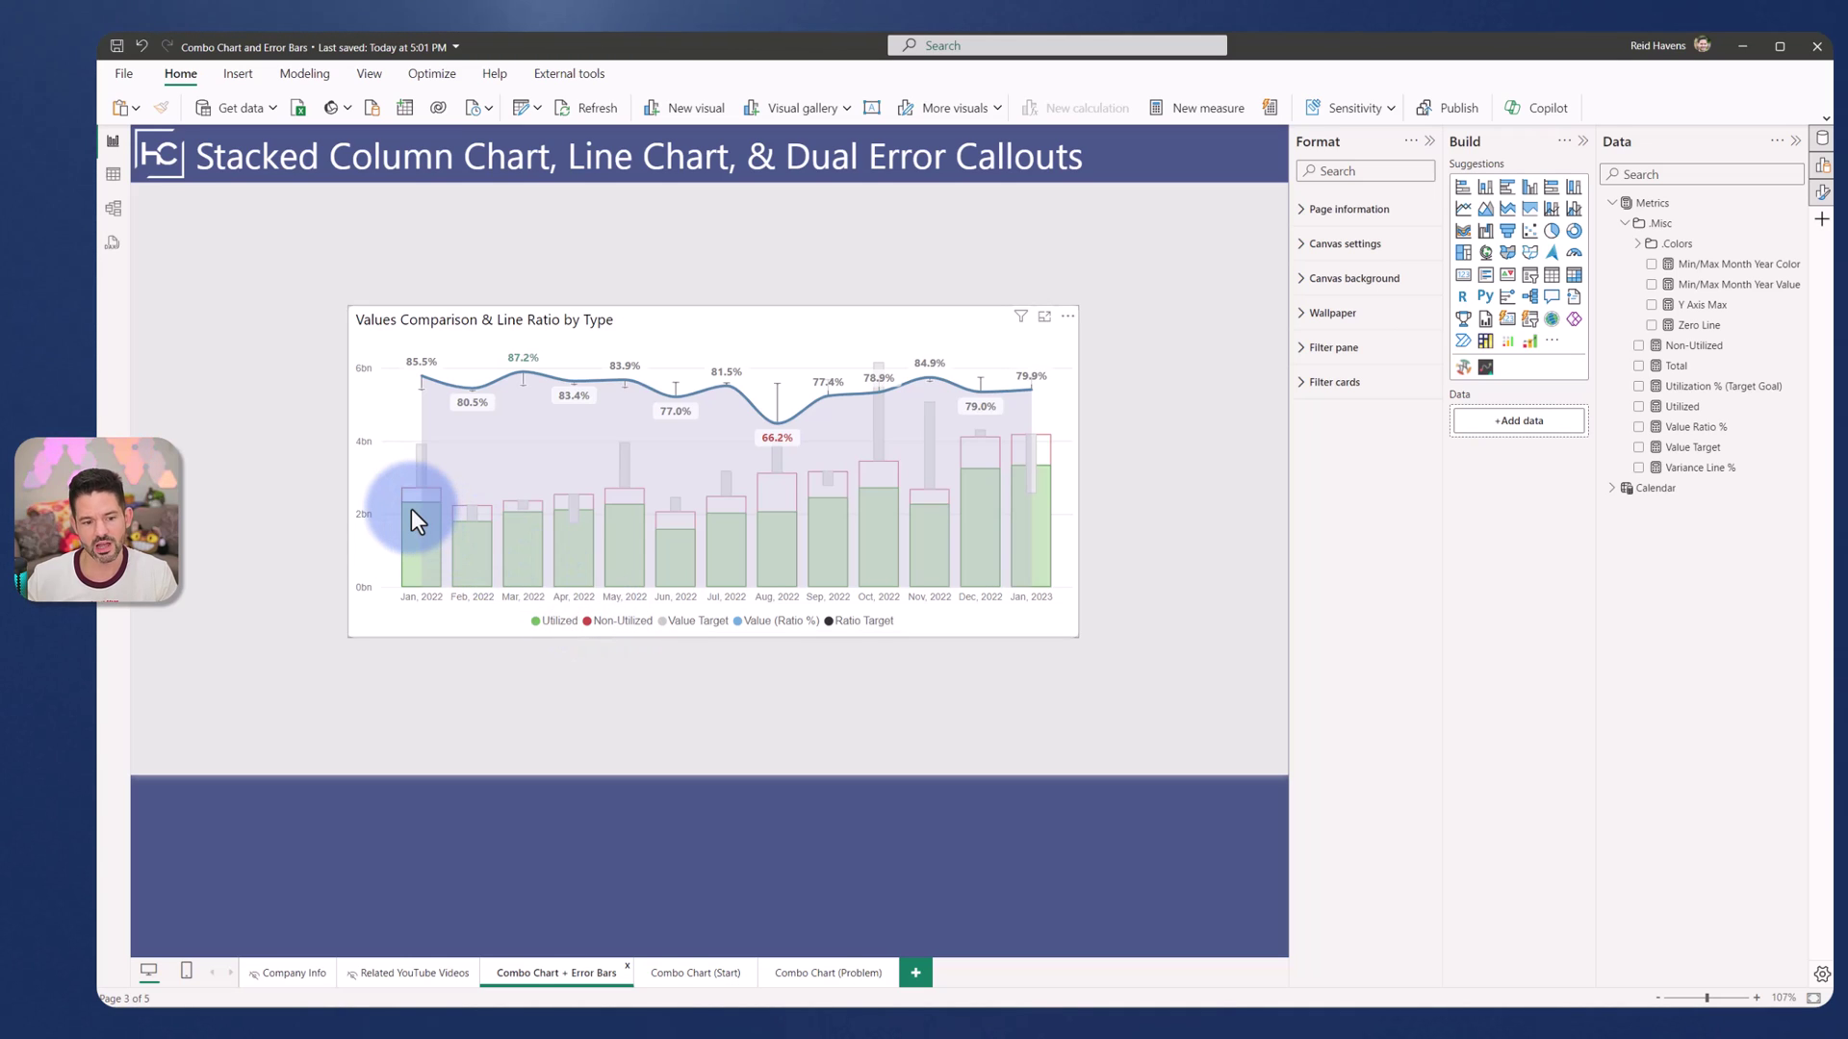
Step: Compare the Combo Chart (Start) and Combo Chart (Problem) report pages
mouse_move(411, 509)
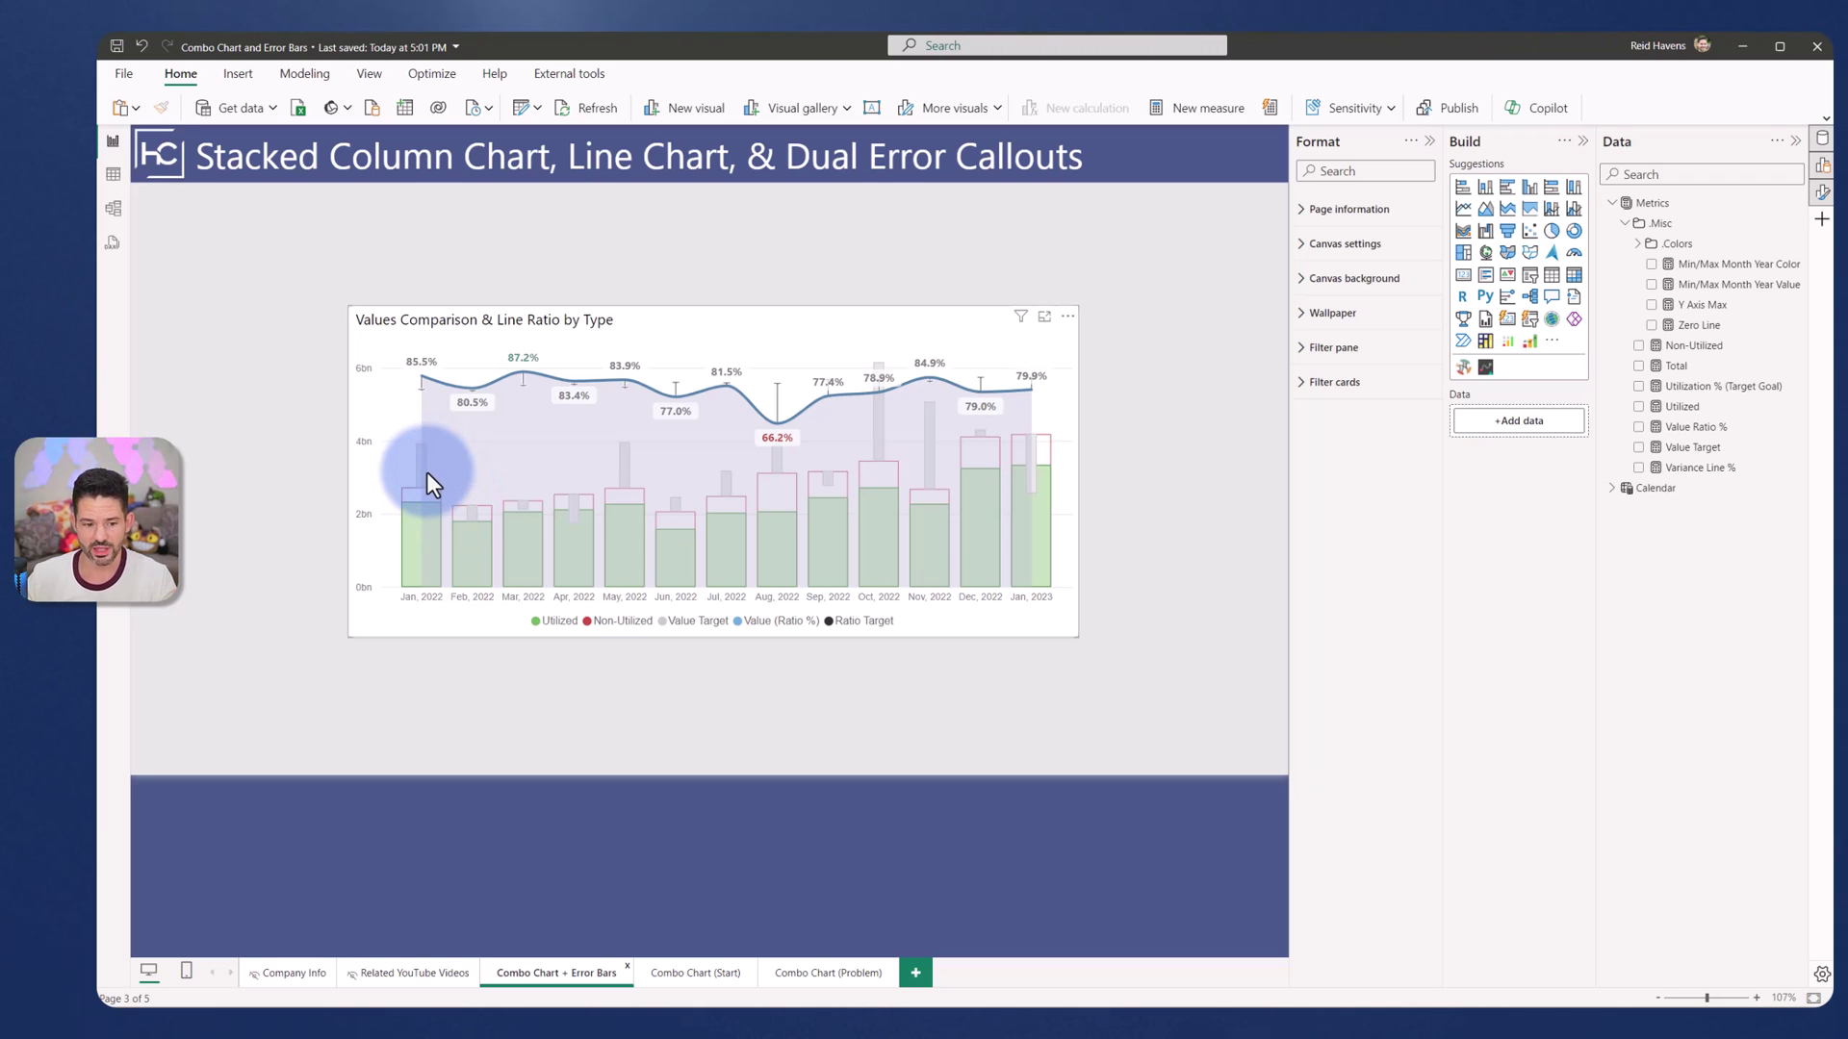
mouse_move(470, 511)
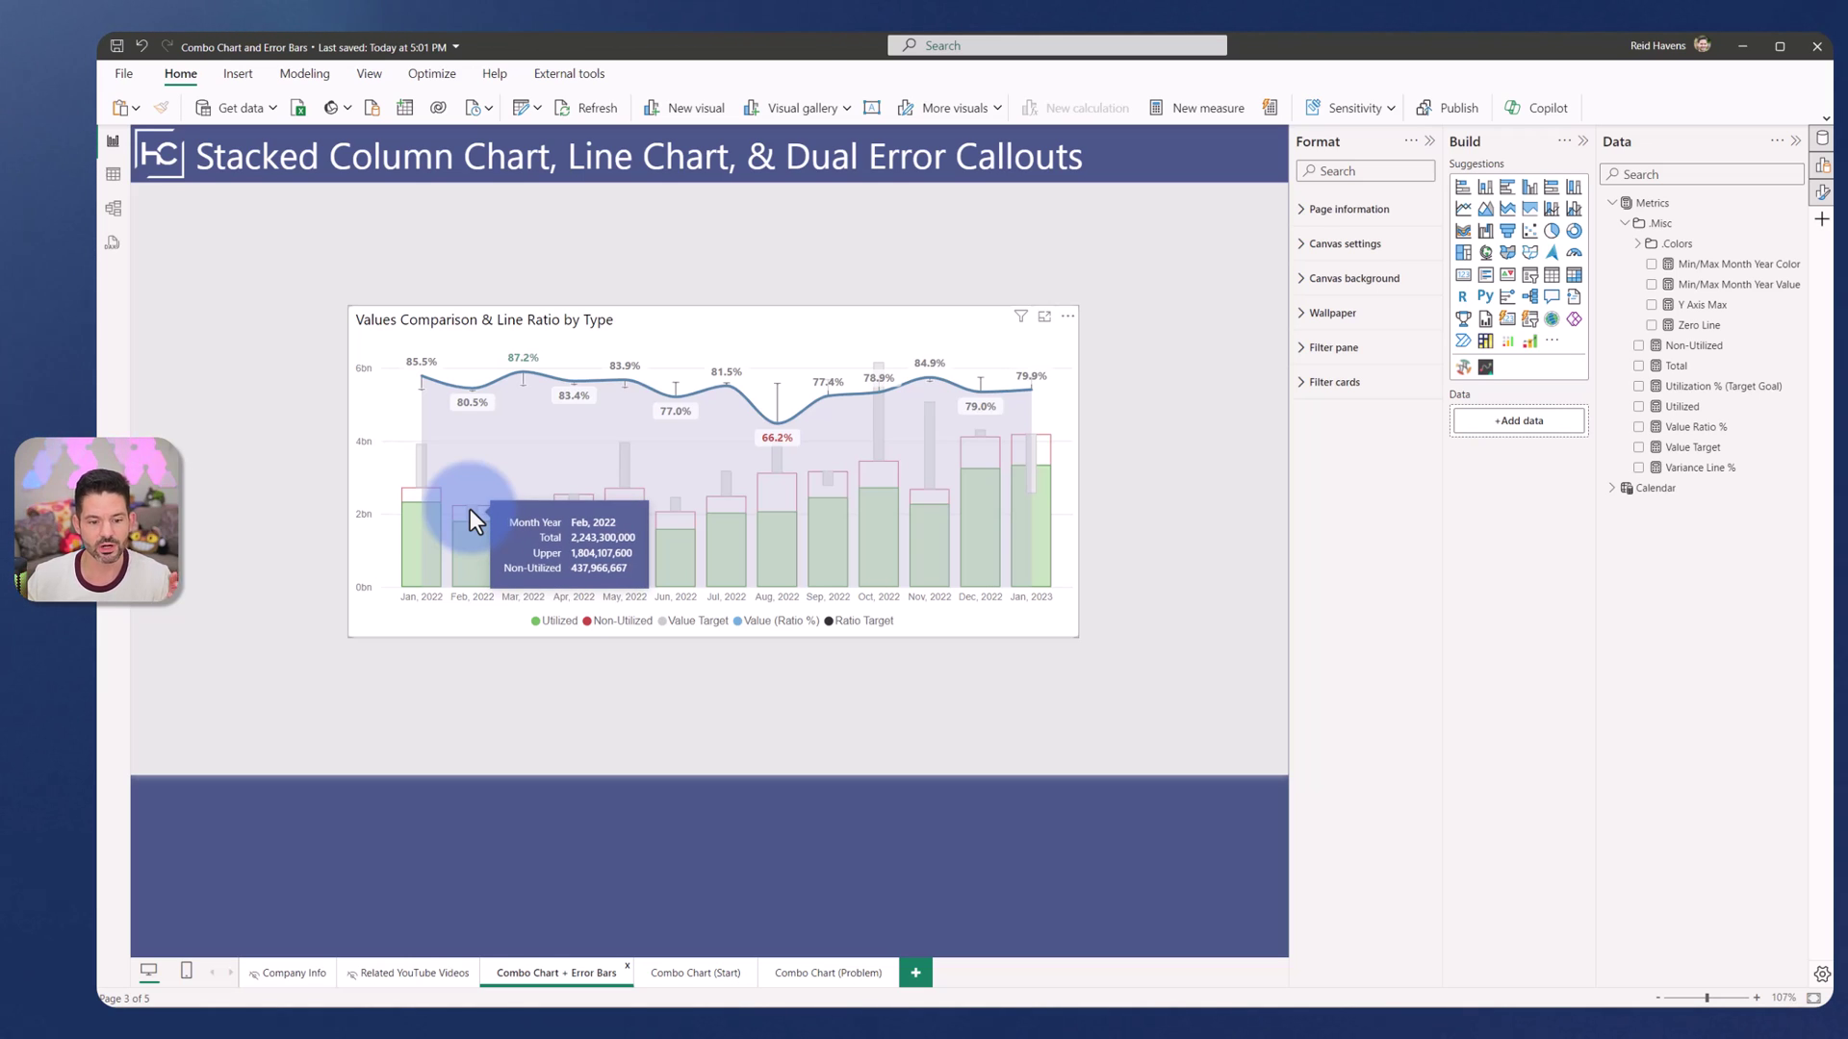
mouse_move(542, 497)
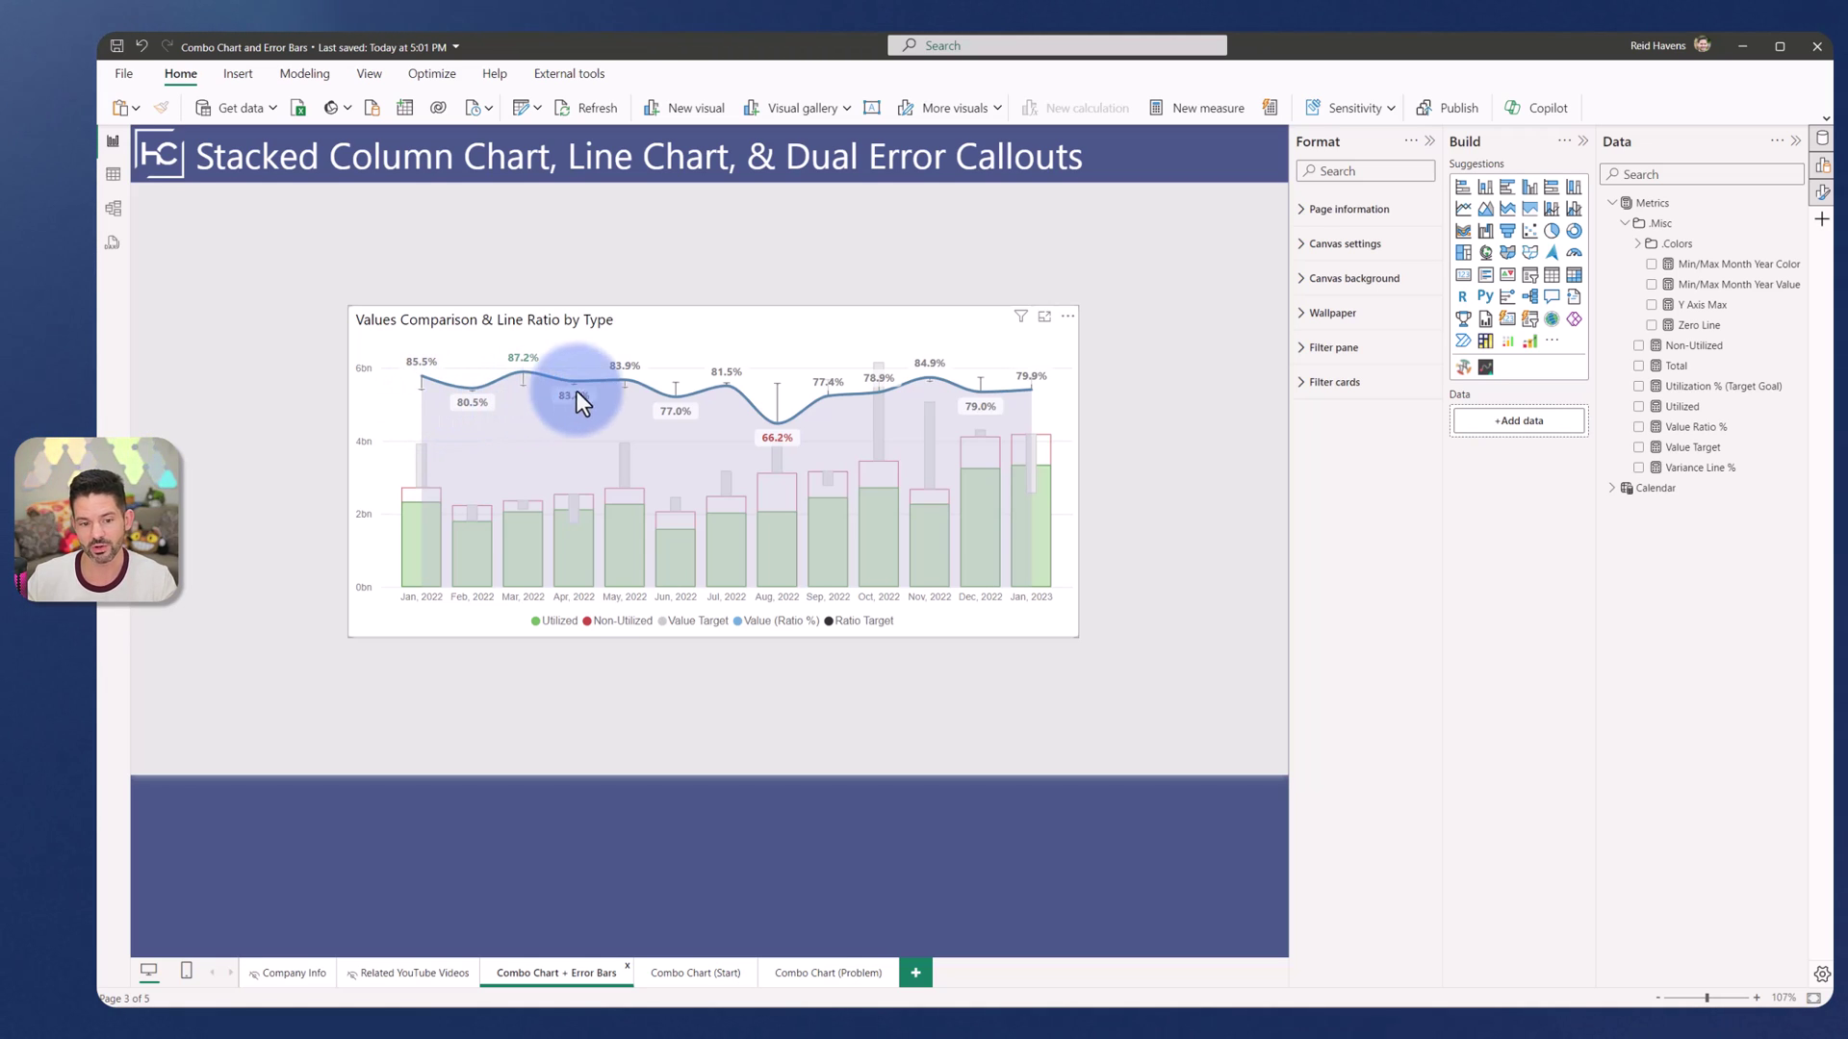
mouse_move(624, 389)
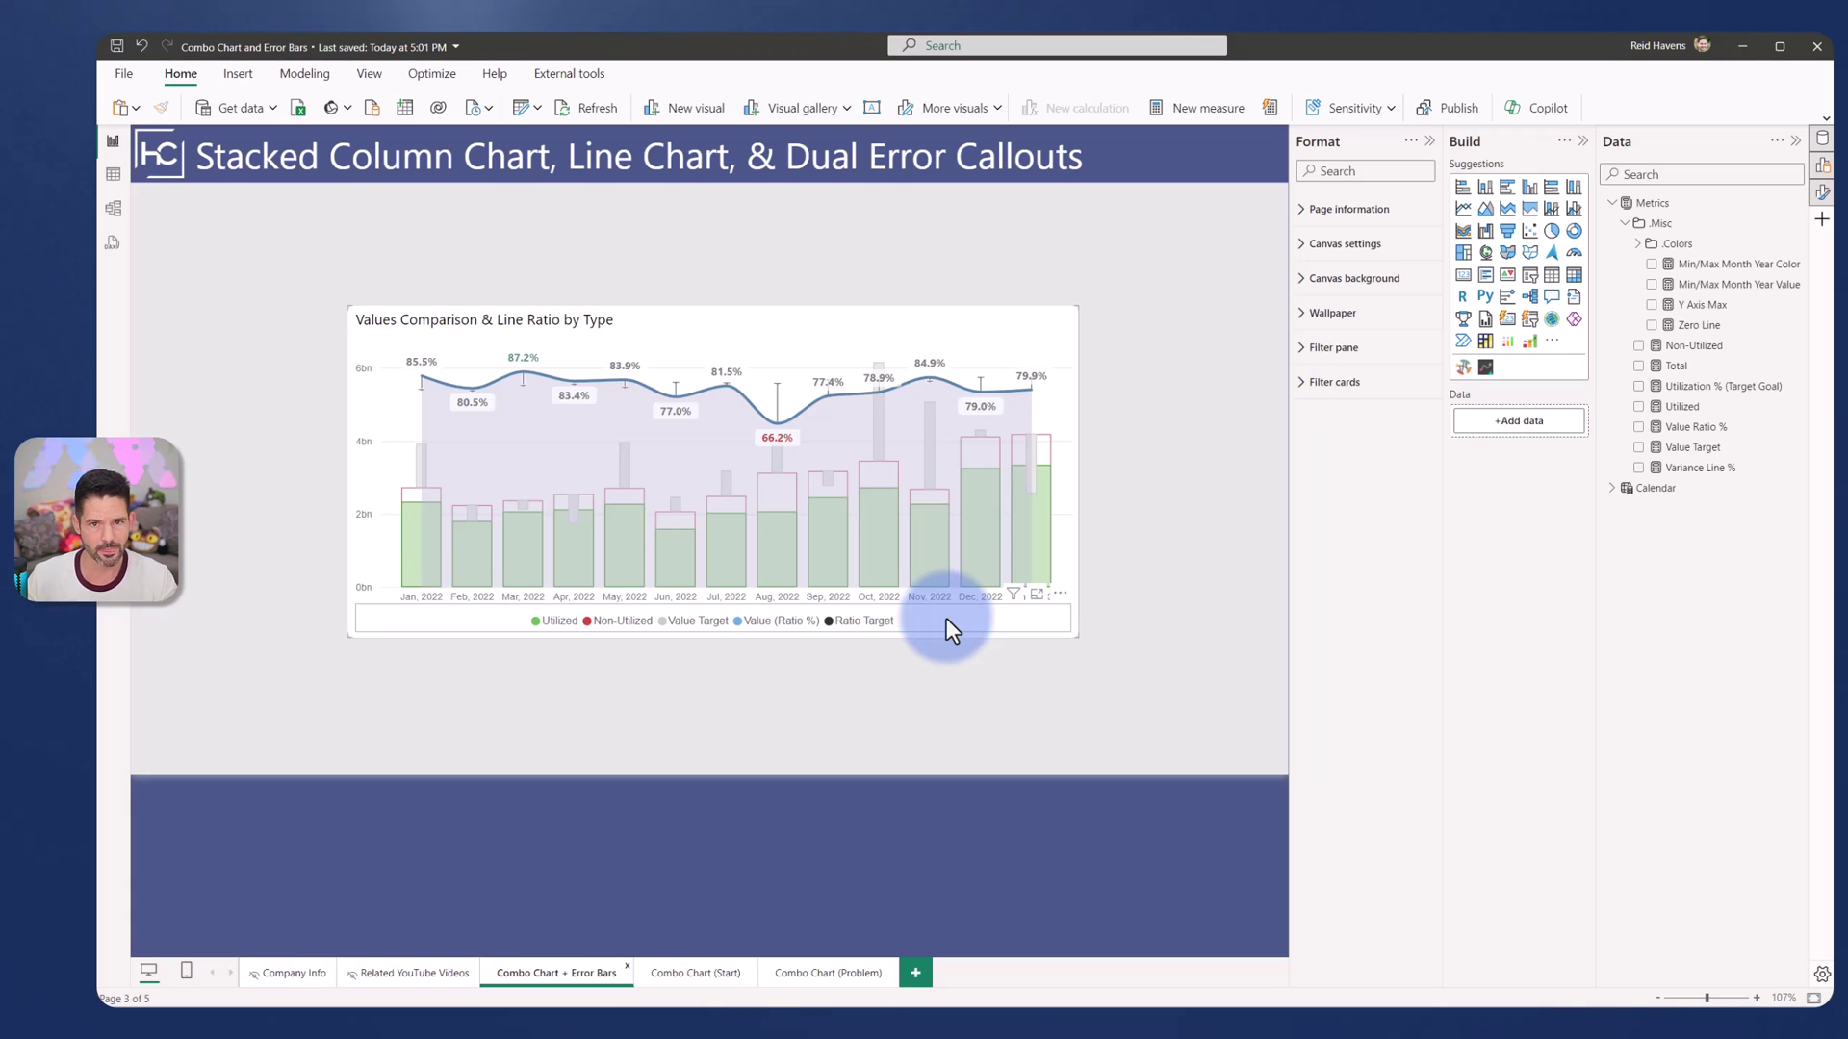
click(712, 974)
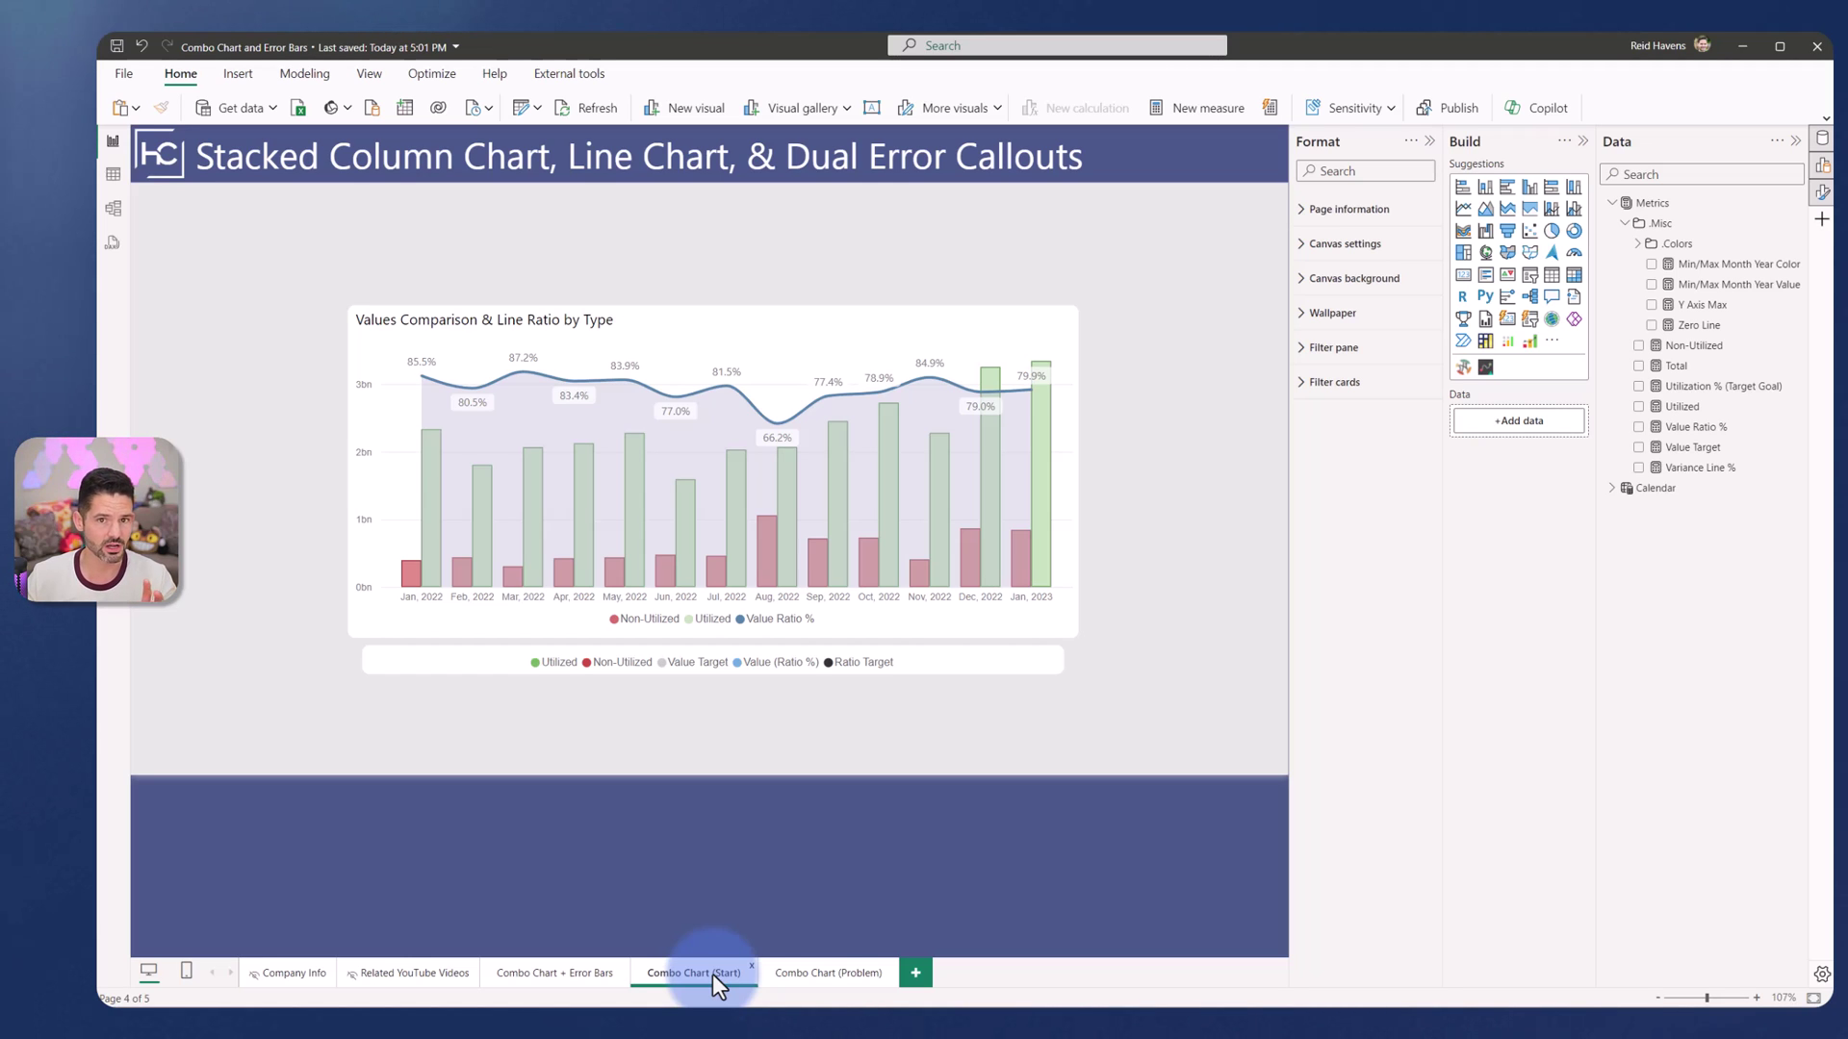
click(789, 974)
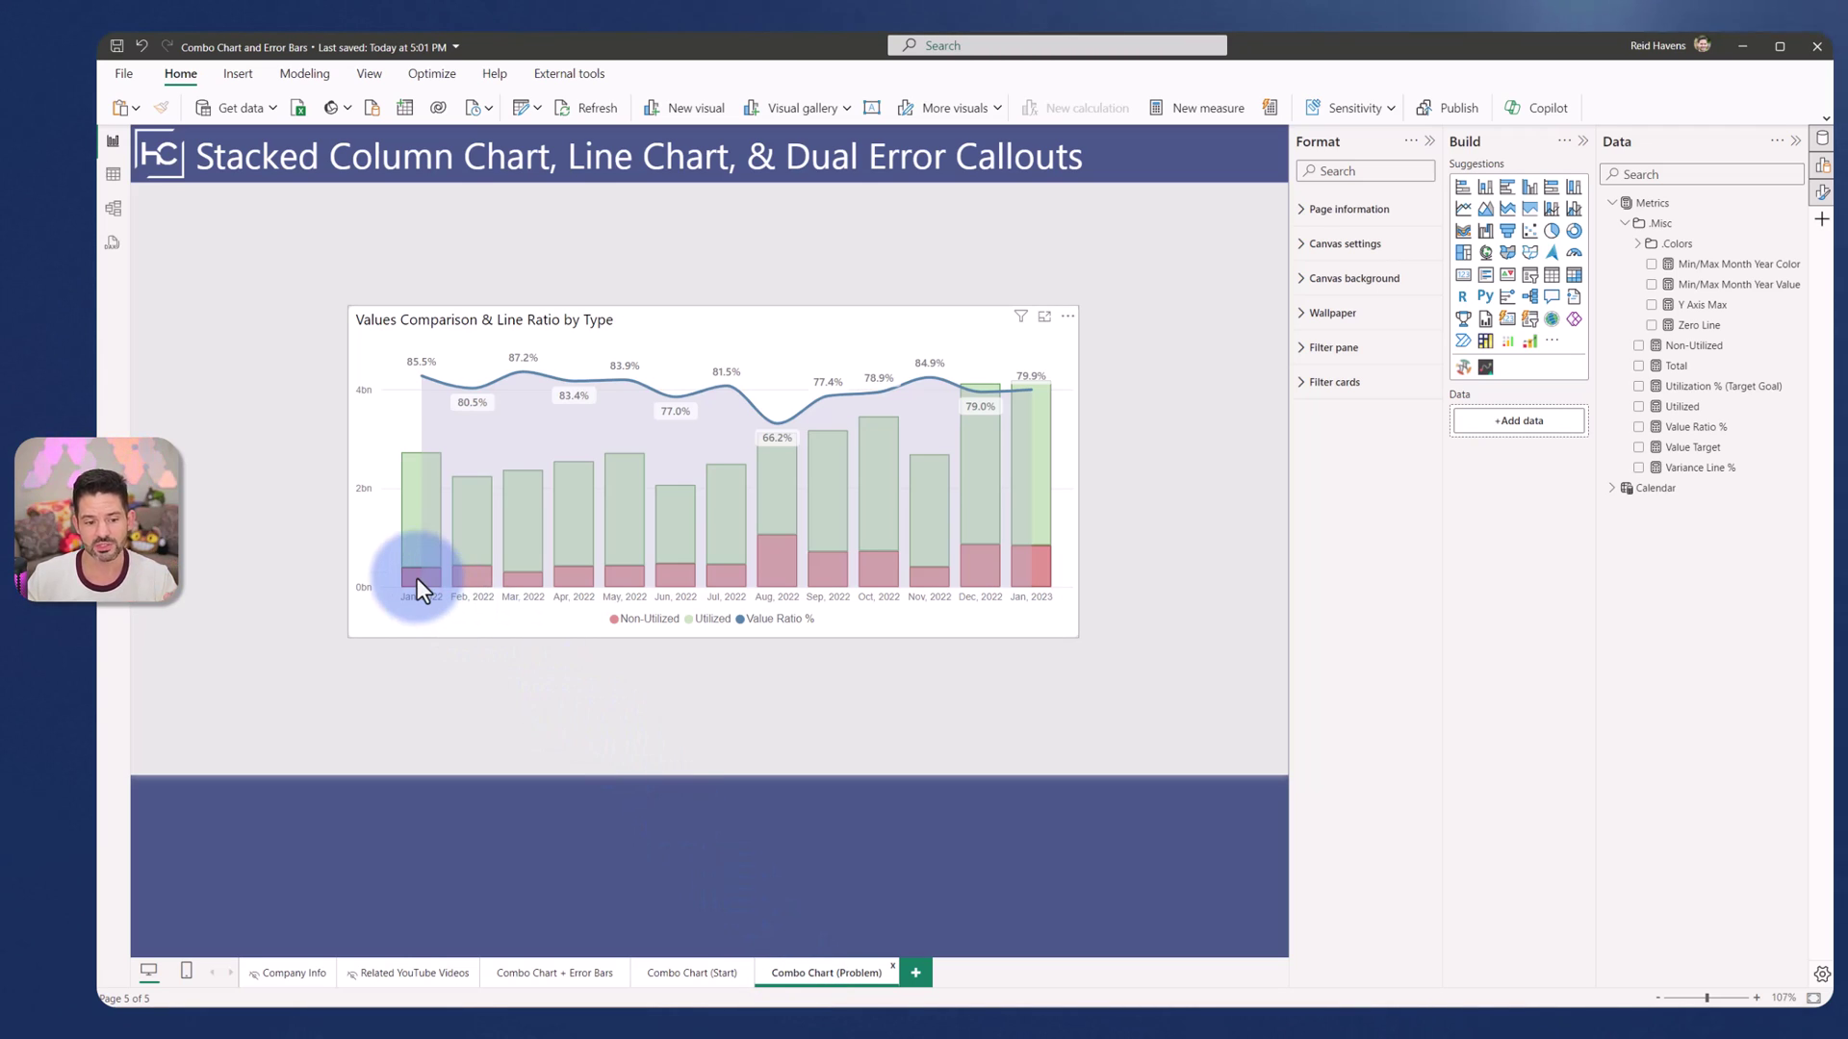
Step: Check which series the Problem chart's error bars use, then return to Combo Chart (Start)
click(435, 319)
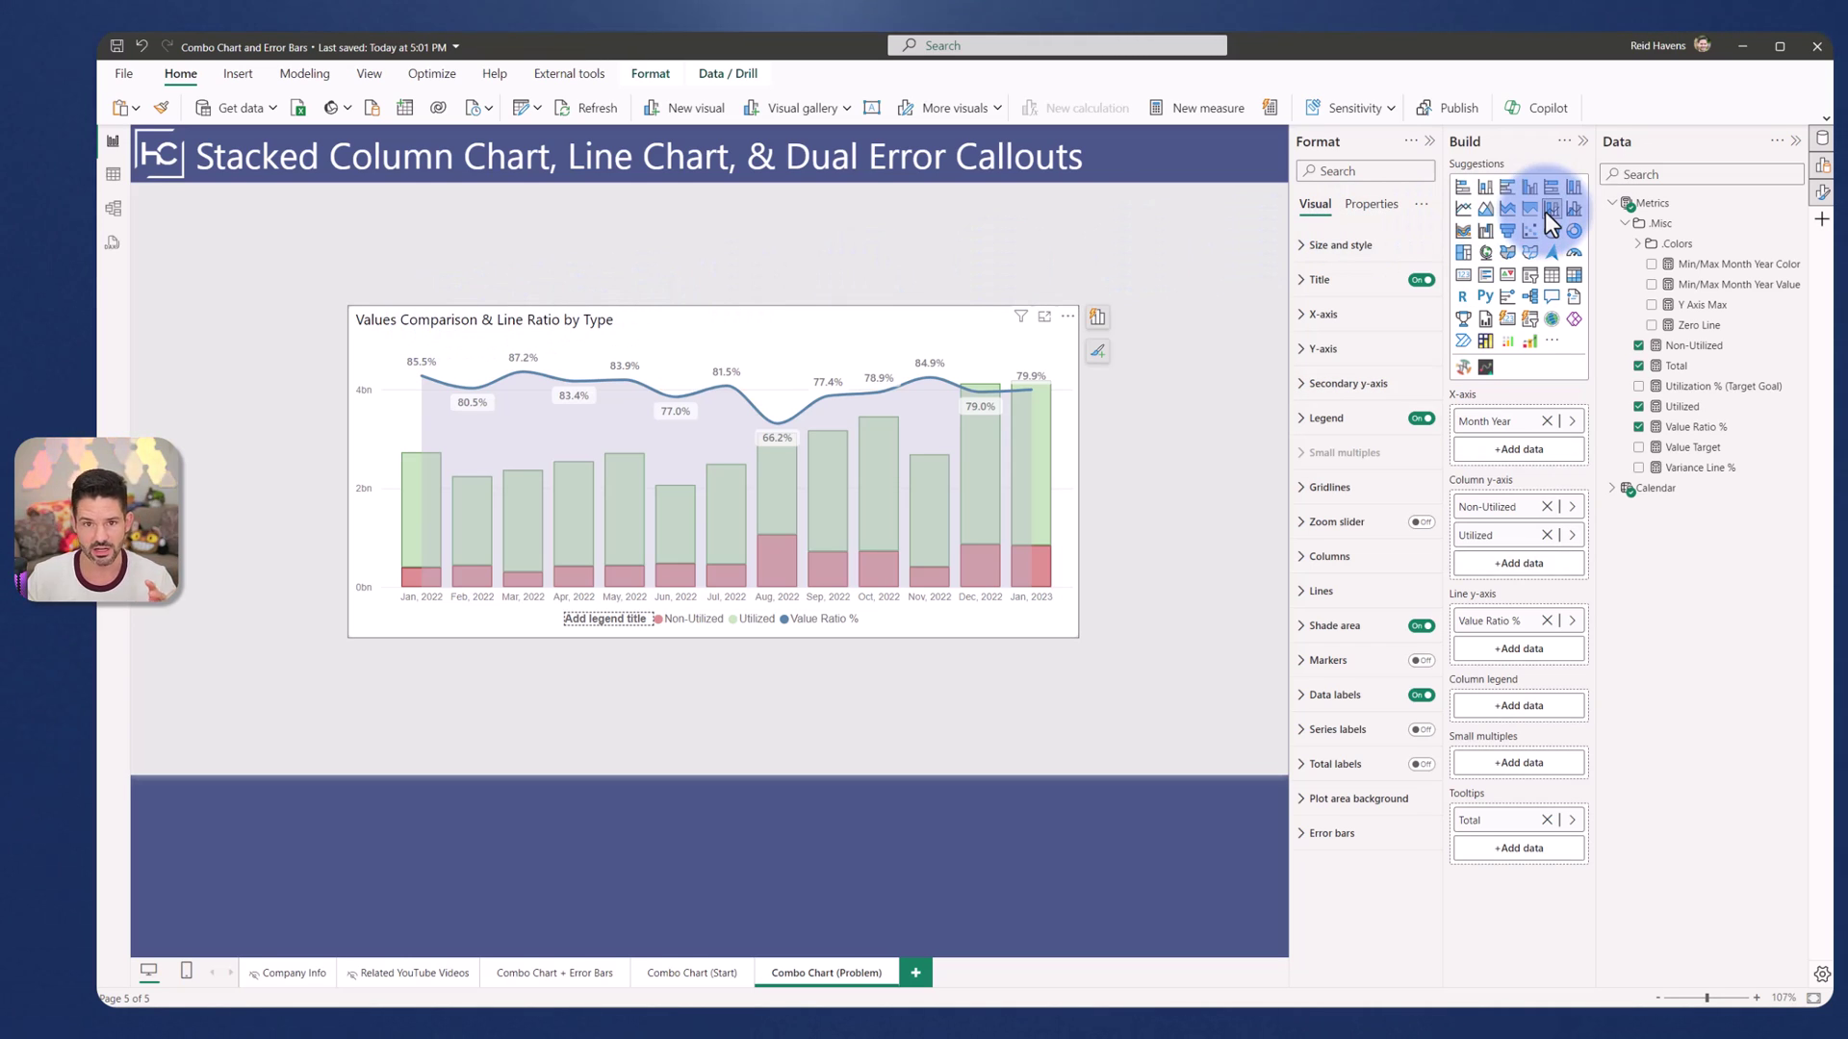
click(1374, 834)
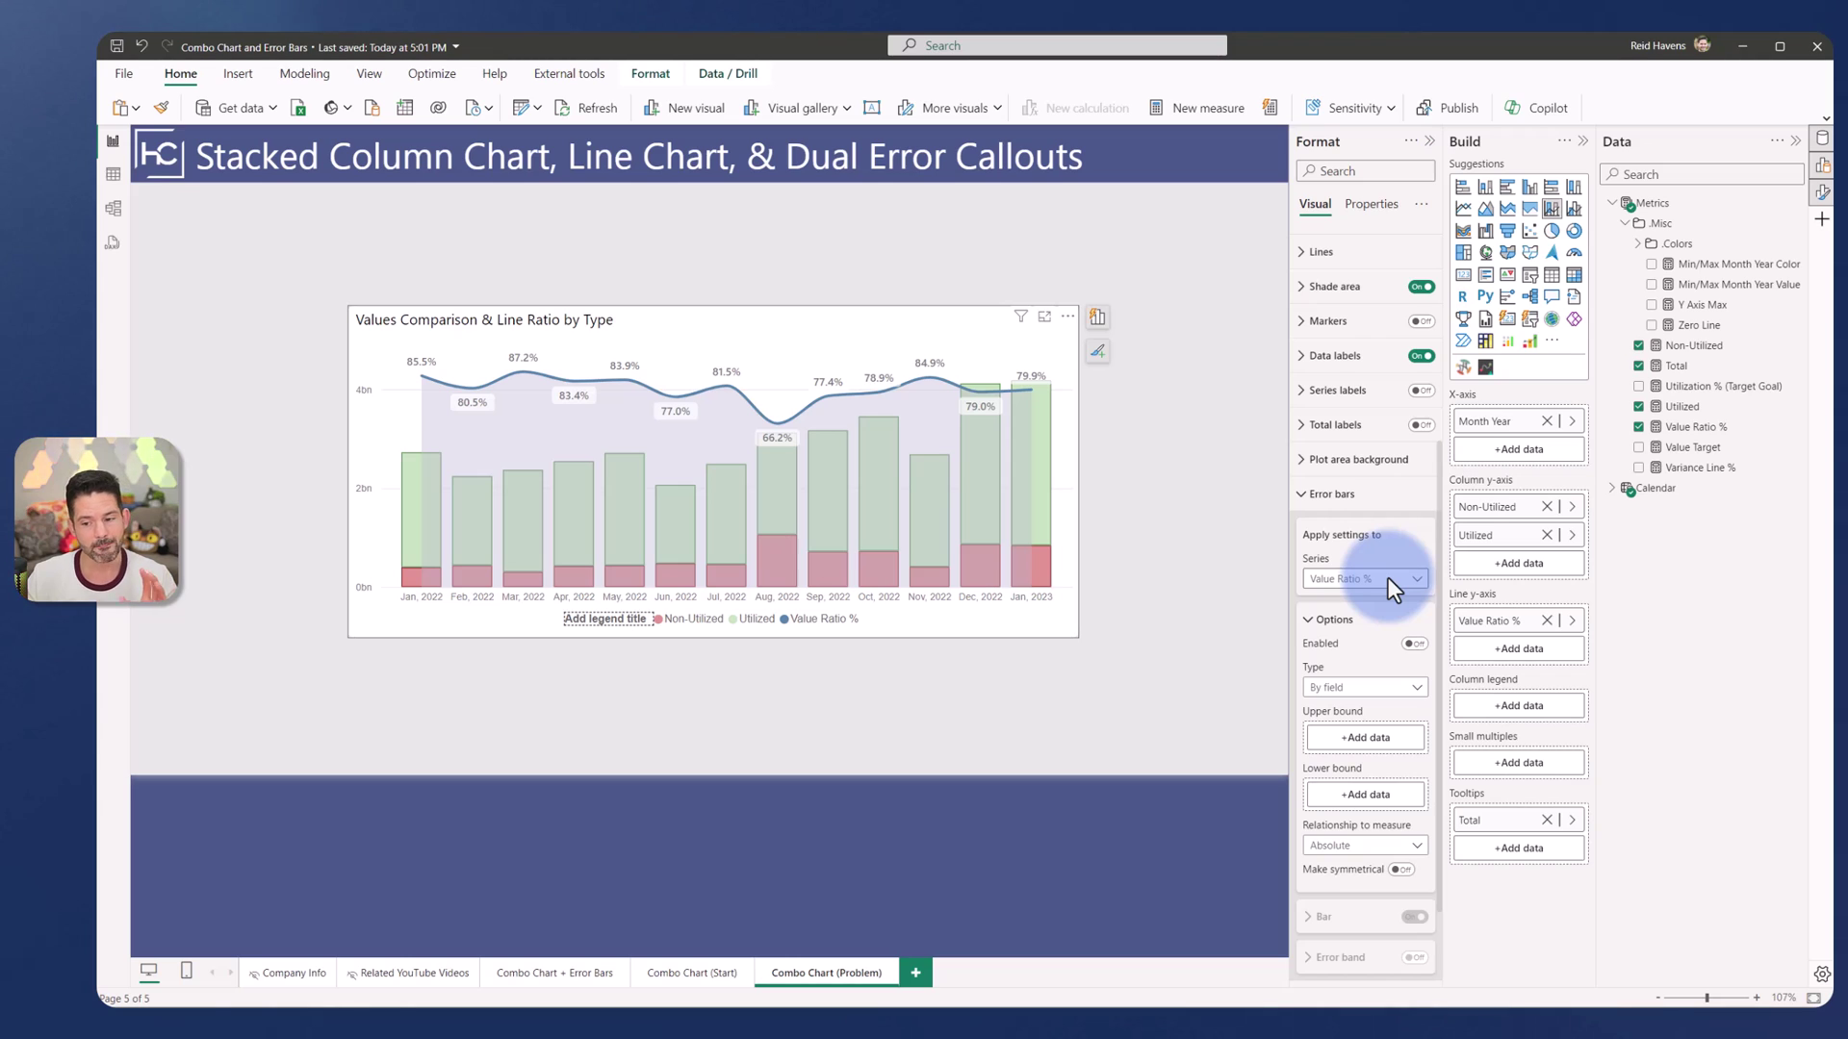
click(1386, 578)
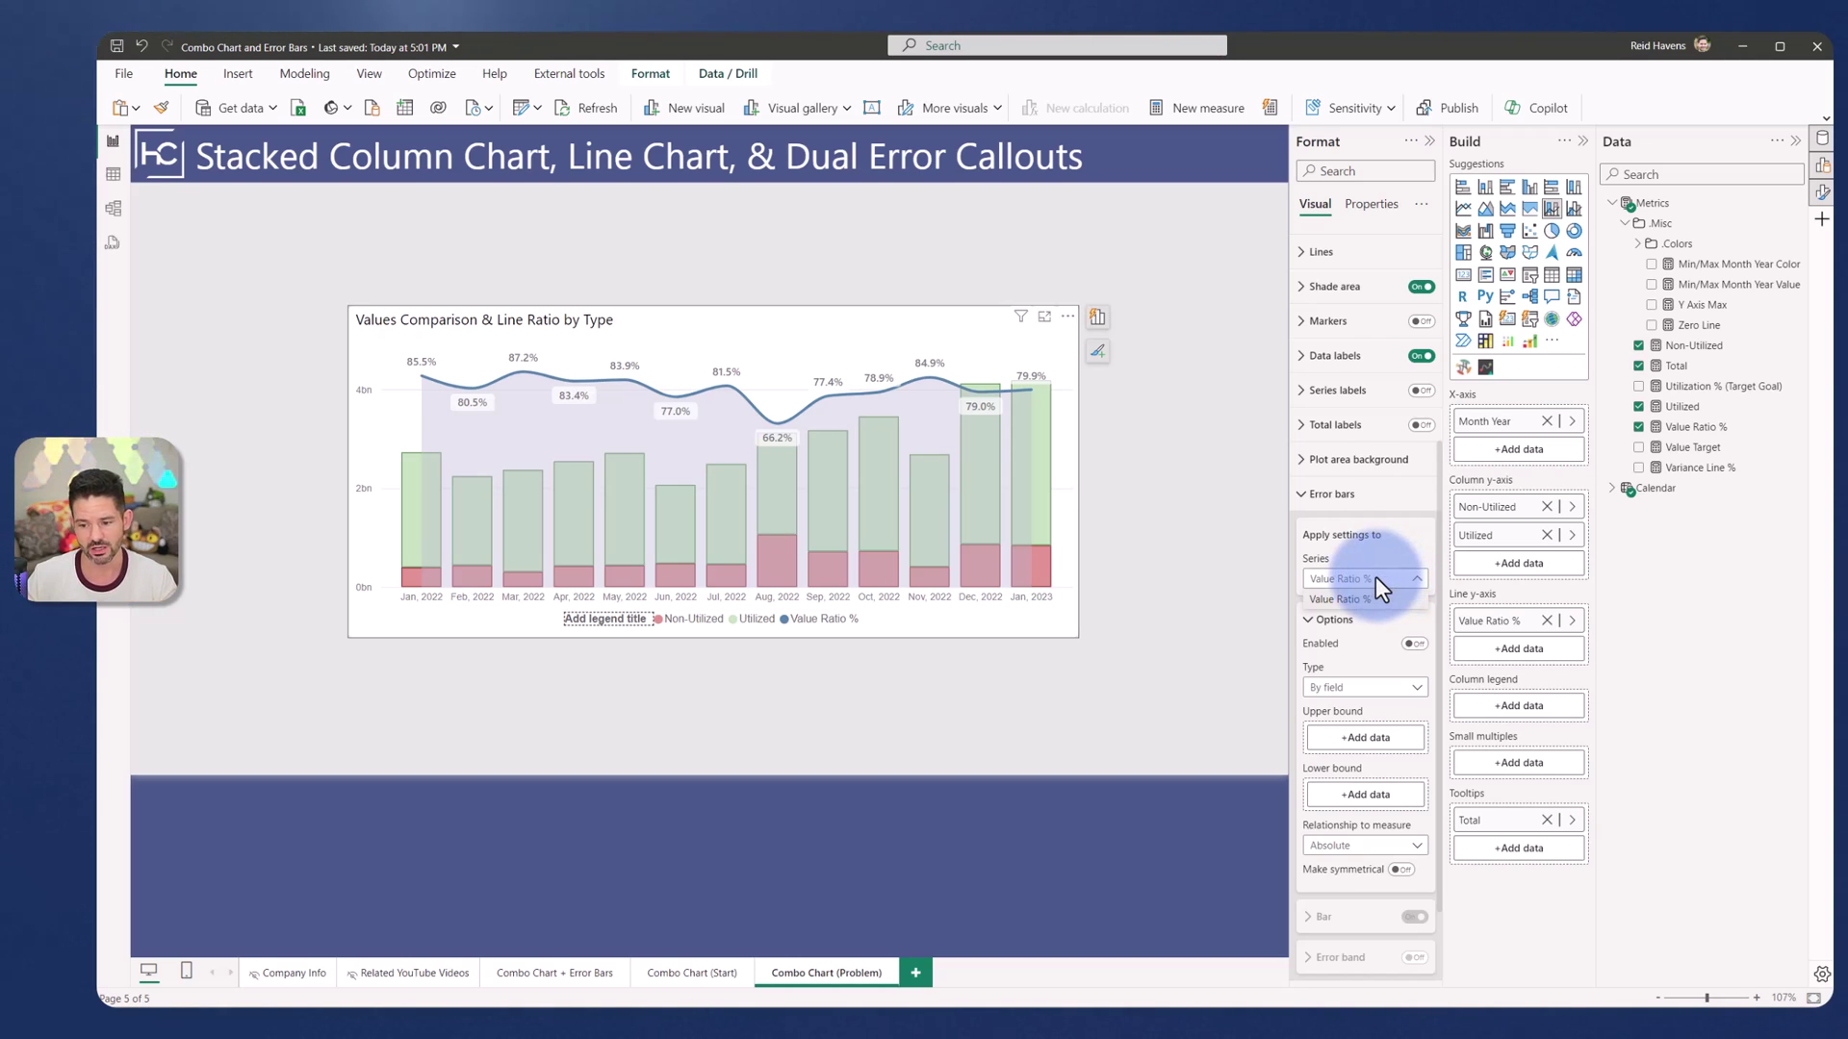
click(696, 981)
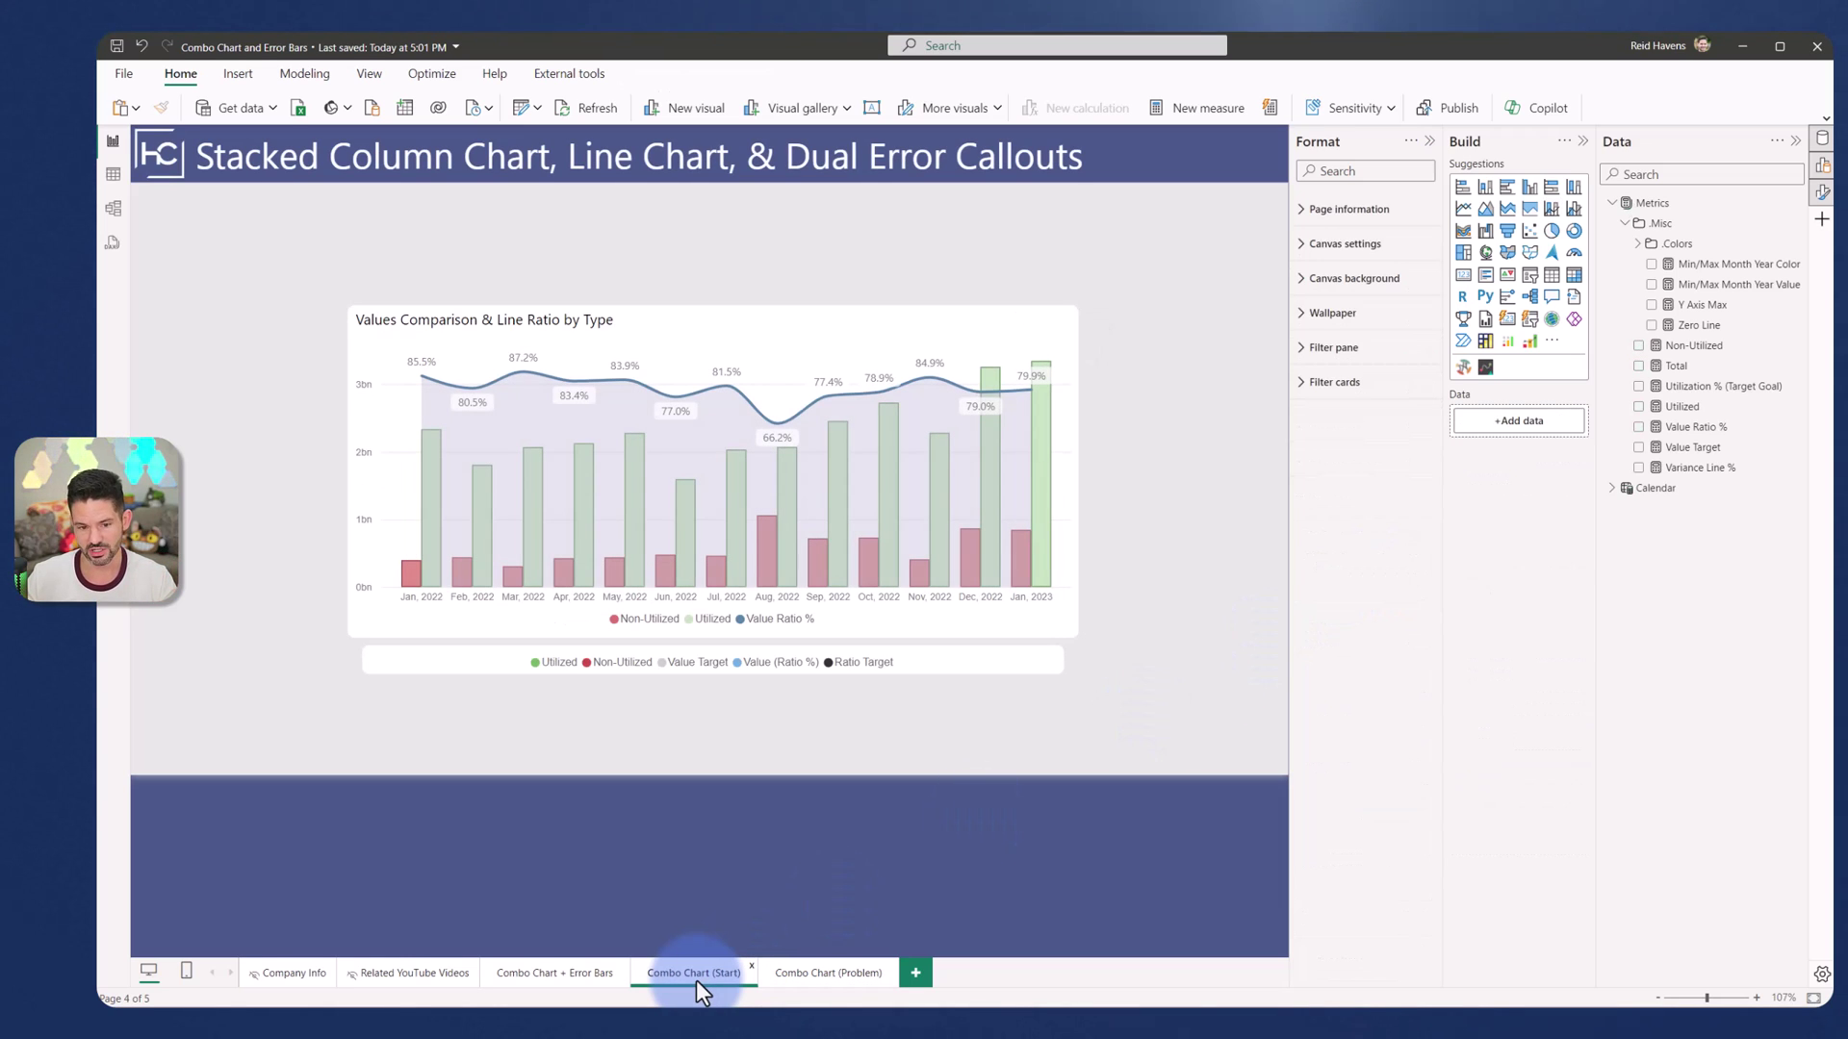
Step: On the Start chart, review the Error bars series list, keeping Value Ratio %, then collapse Error bars
click(813, 319)
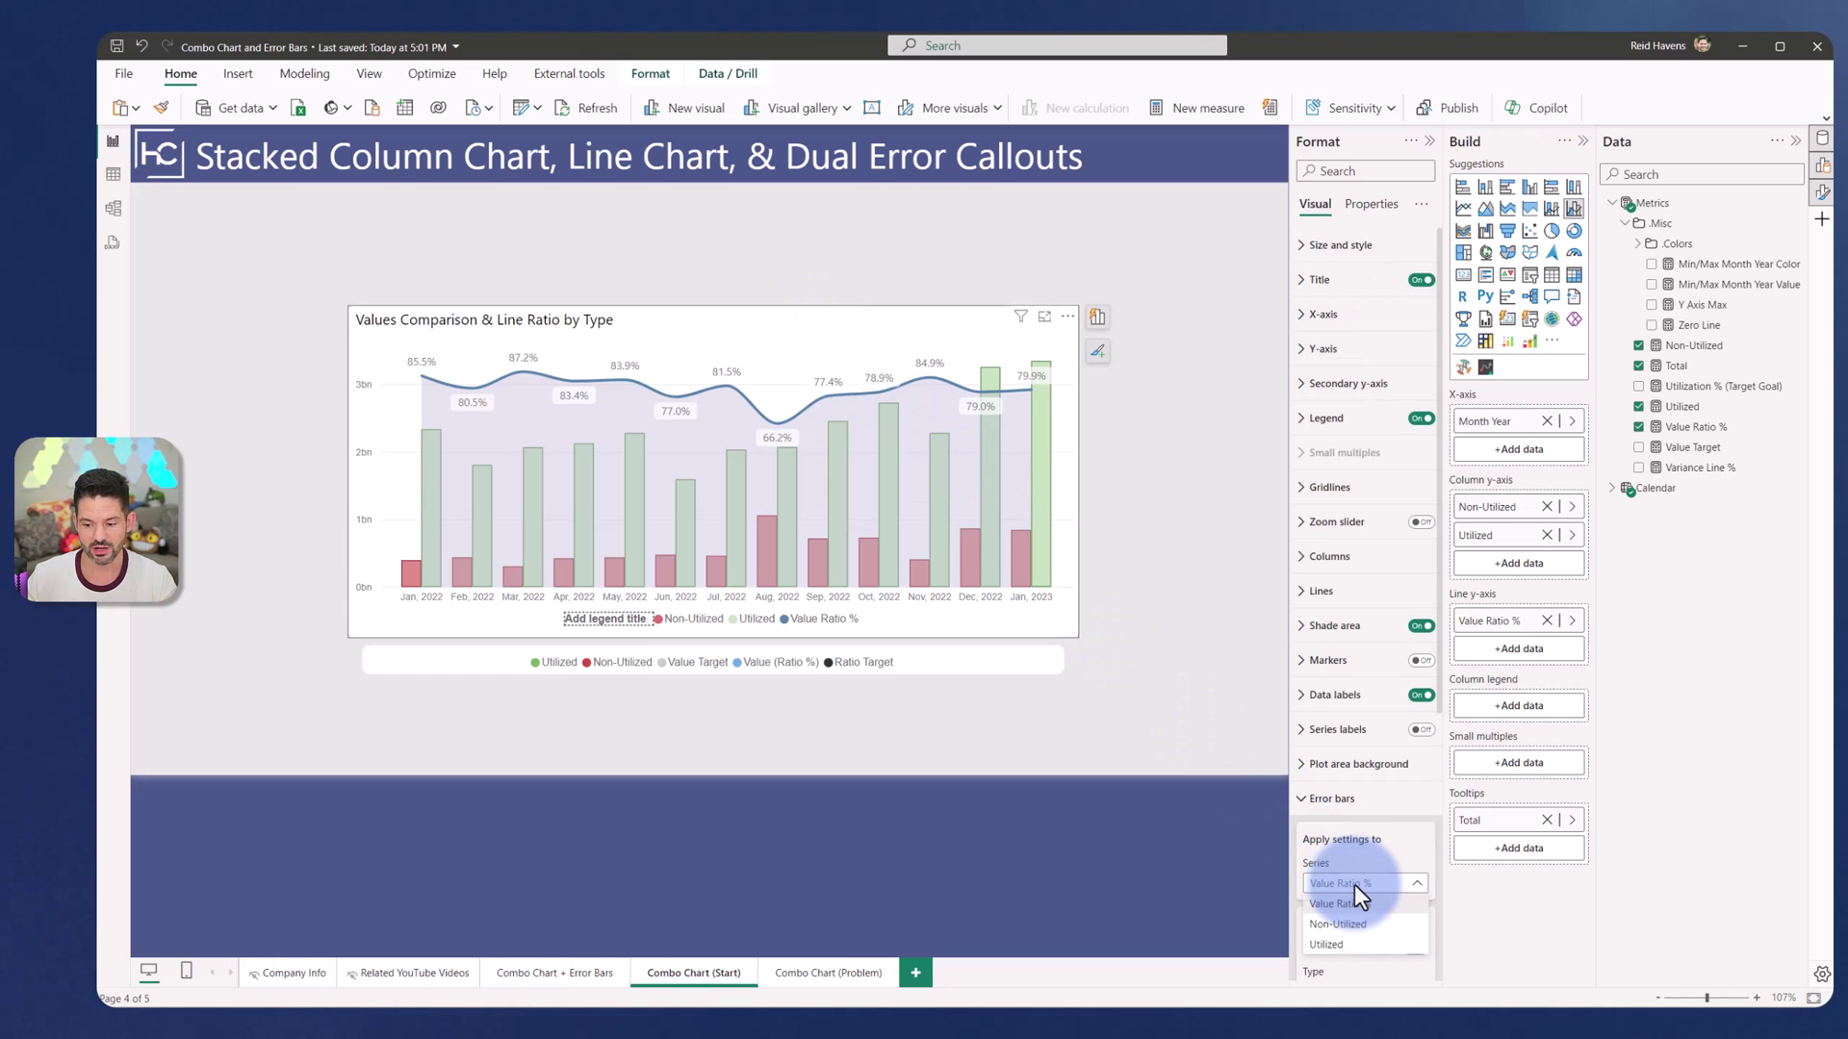
click(1363, 812)
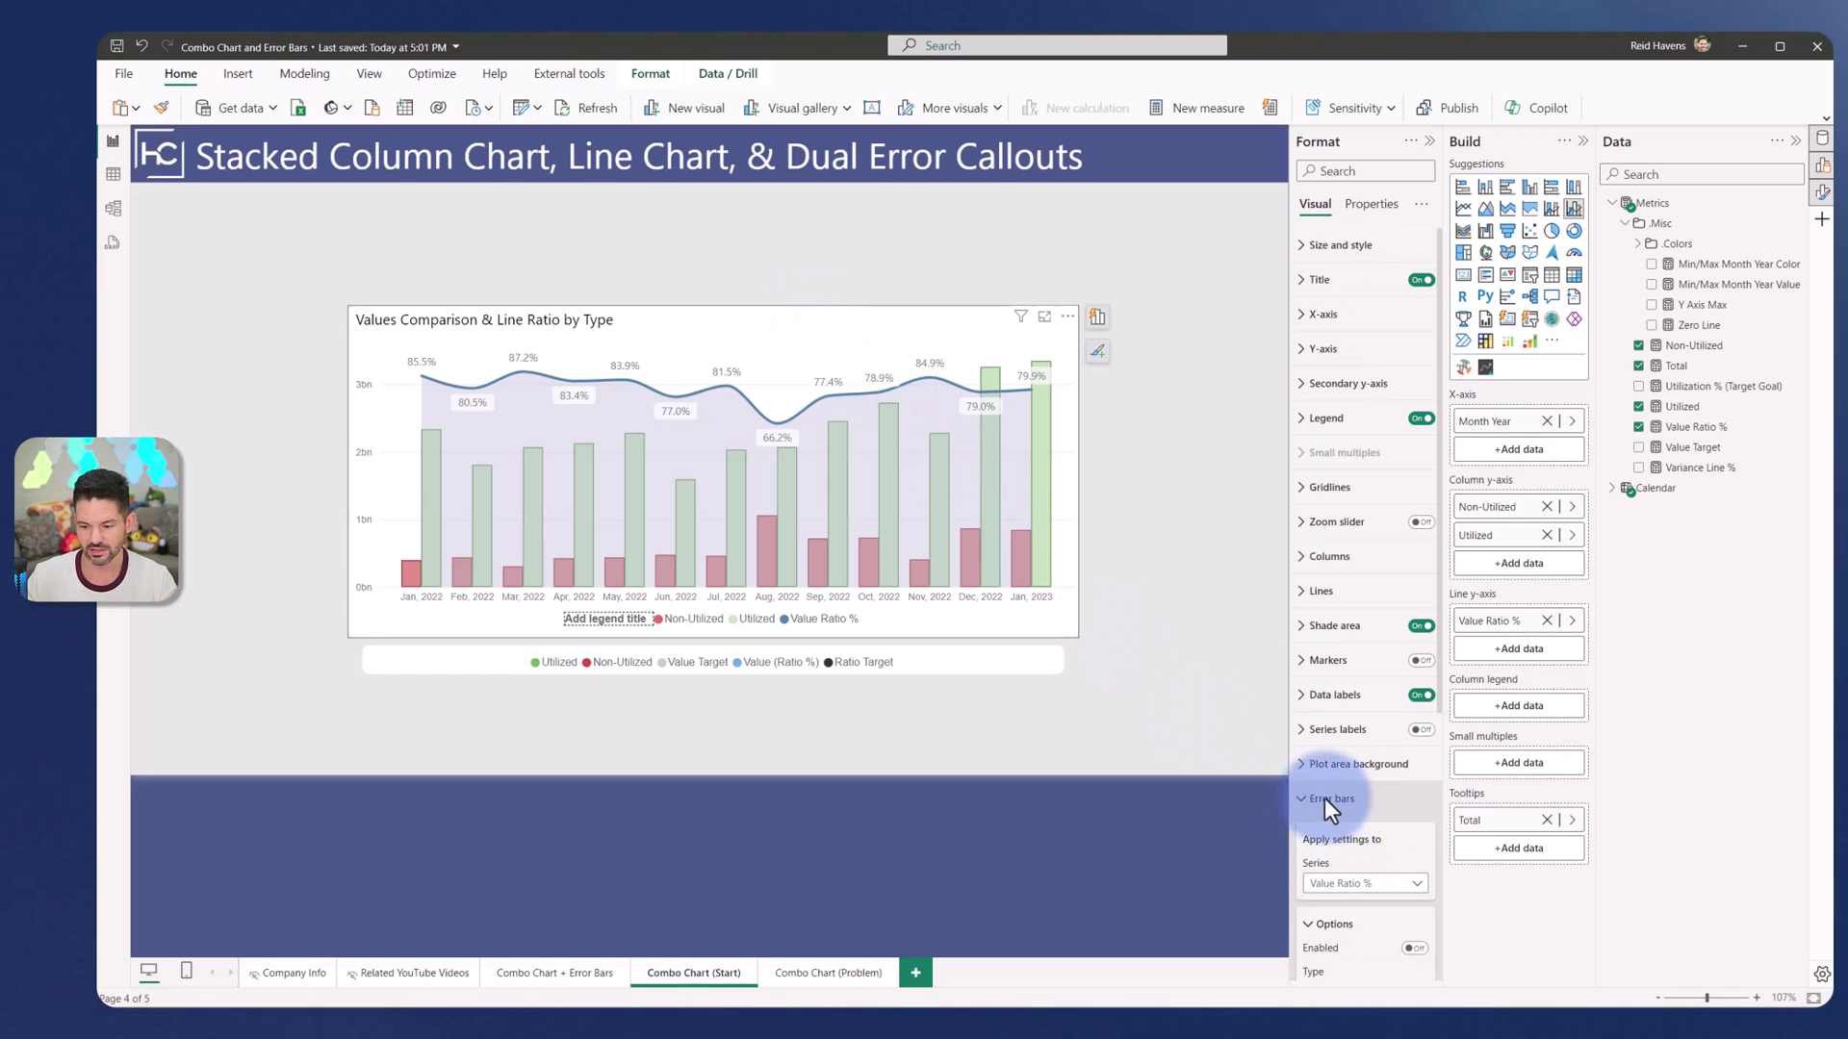
scroll(1321, 798, down, 3)
scroll(1330, 744, down, 2)
click(1371, 472)
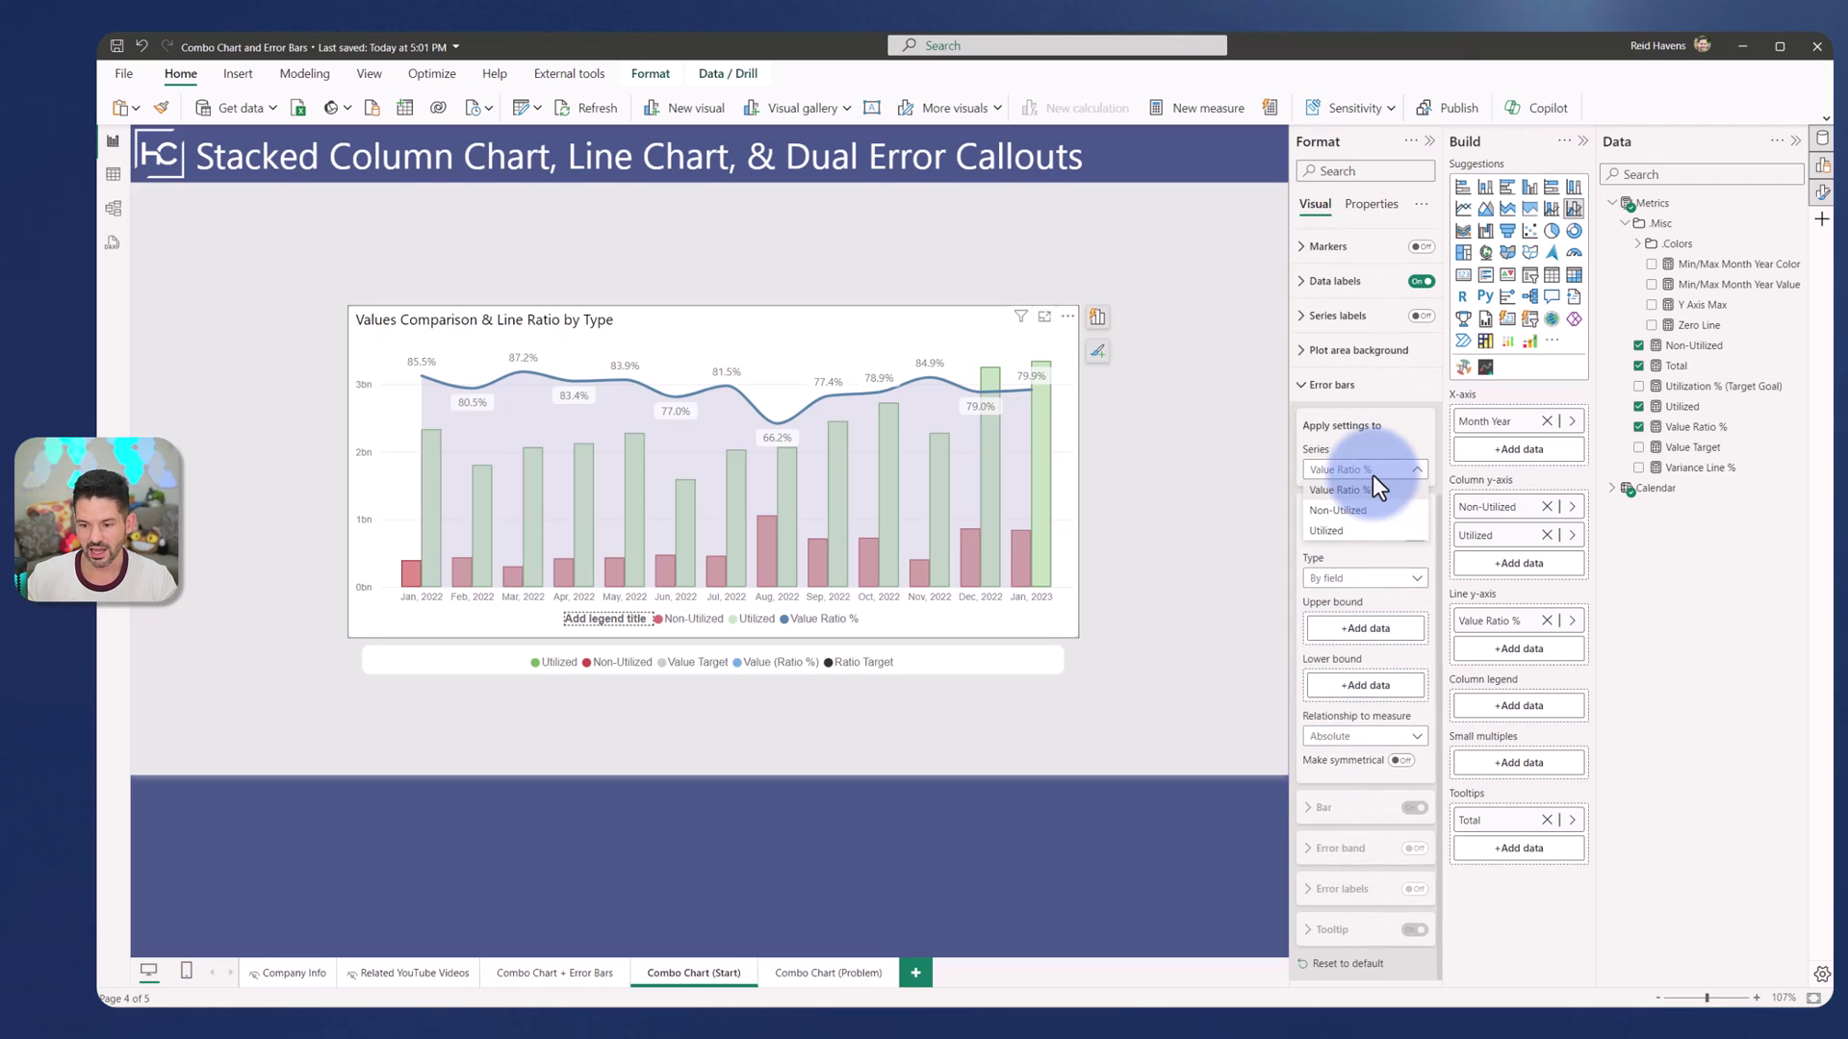
click(1367, 382)
click(1357, 384)
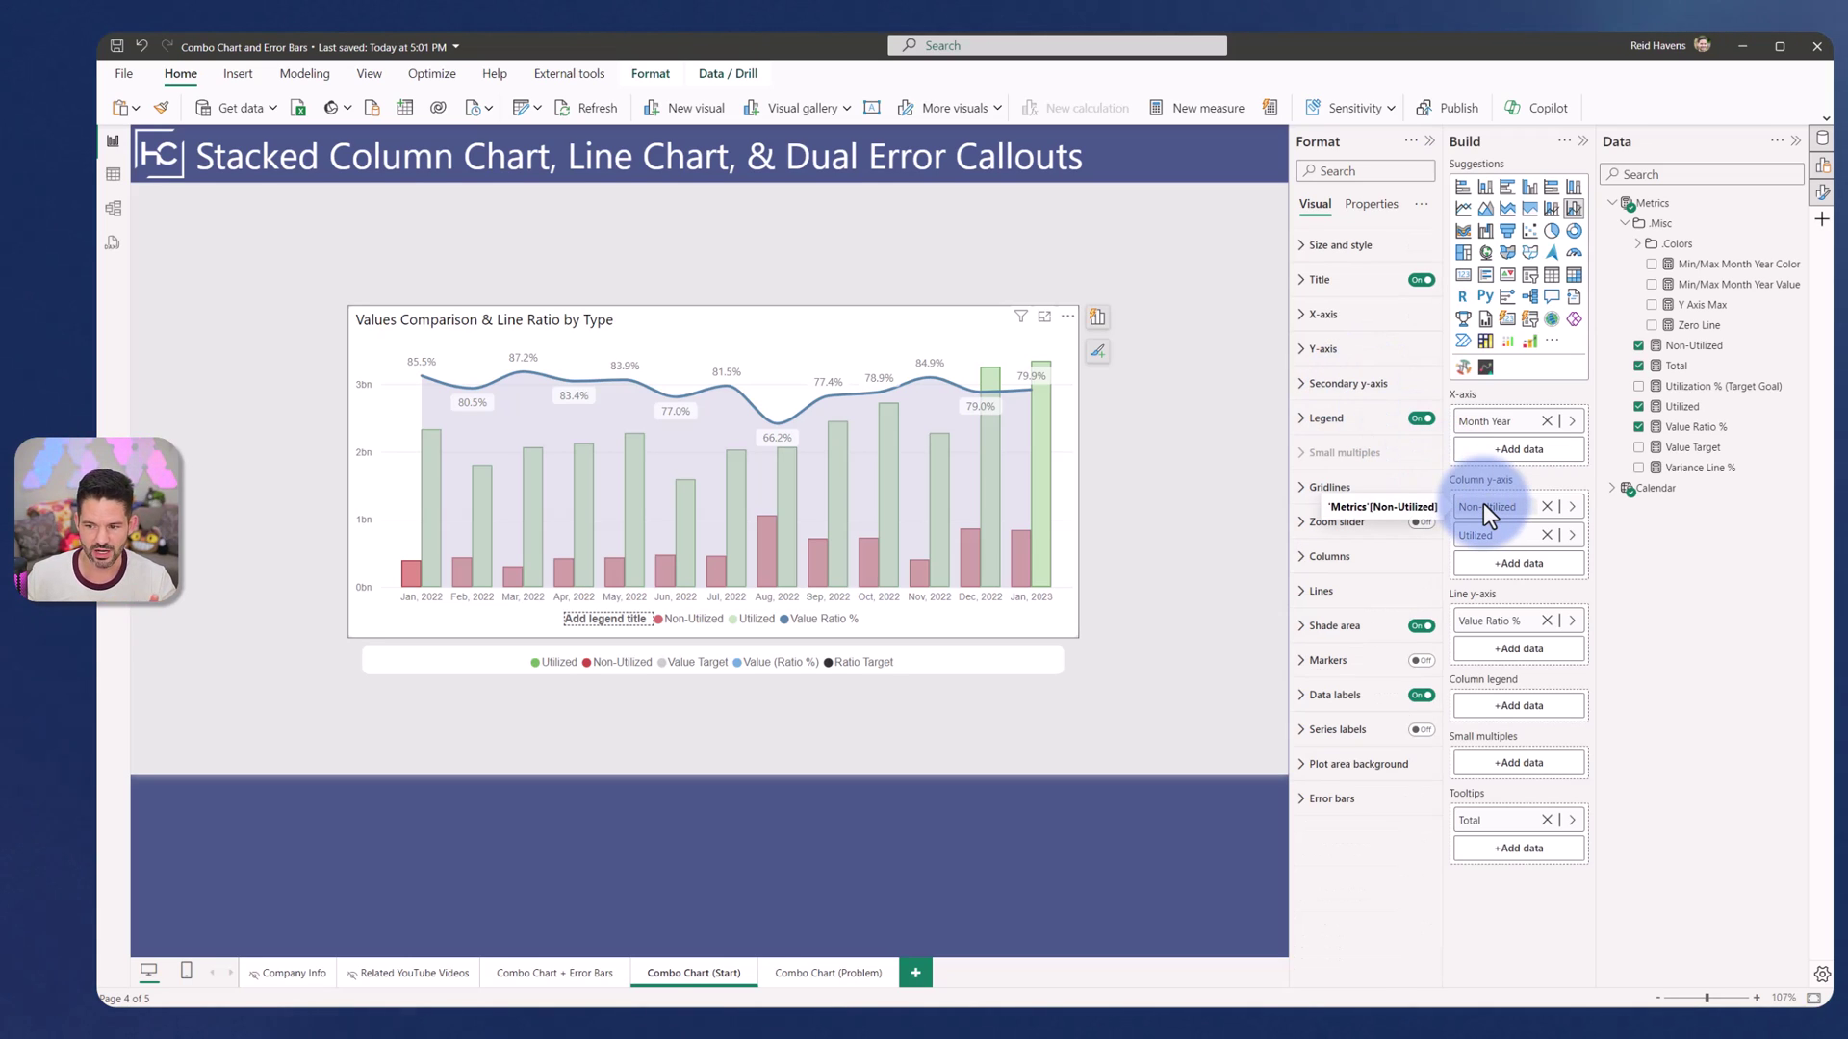
Step: Move Non-Utilized to tooltips, add Total to the columns, and set series spacing to 100%
drag(1483, 503, 1486, 848)
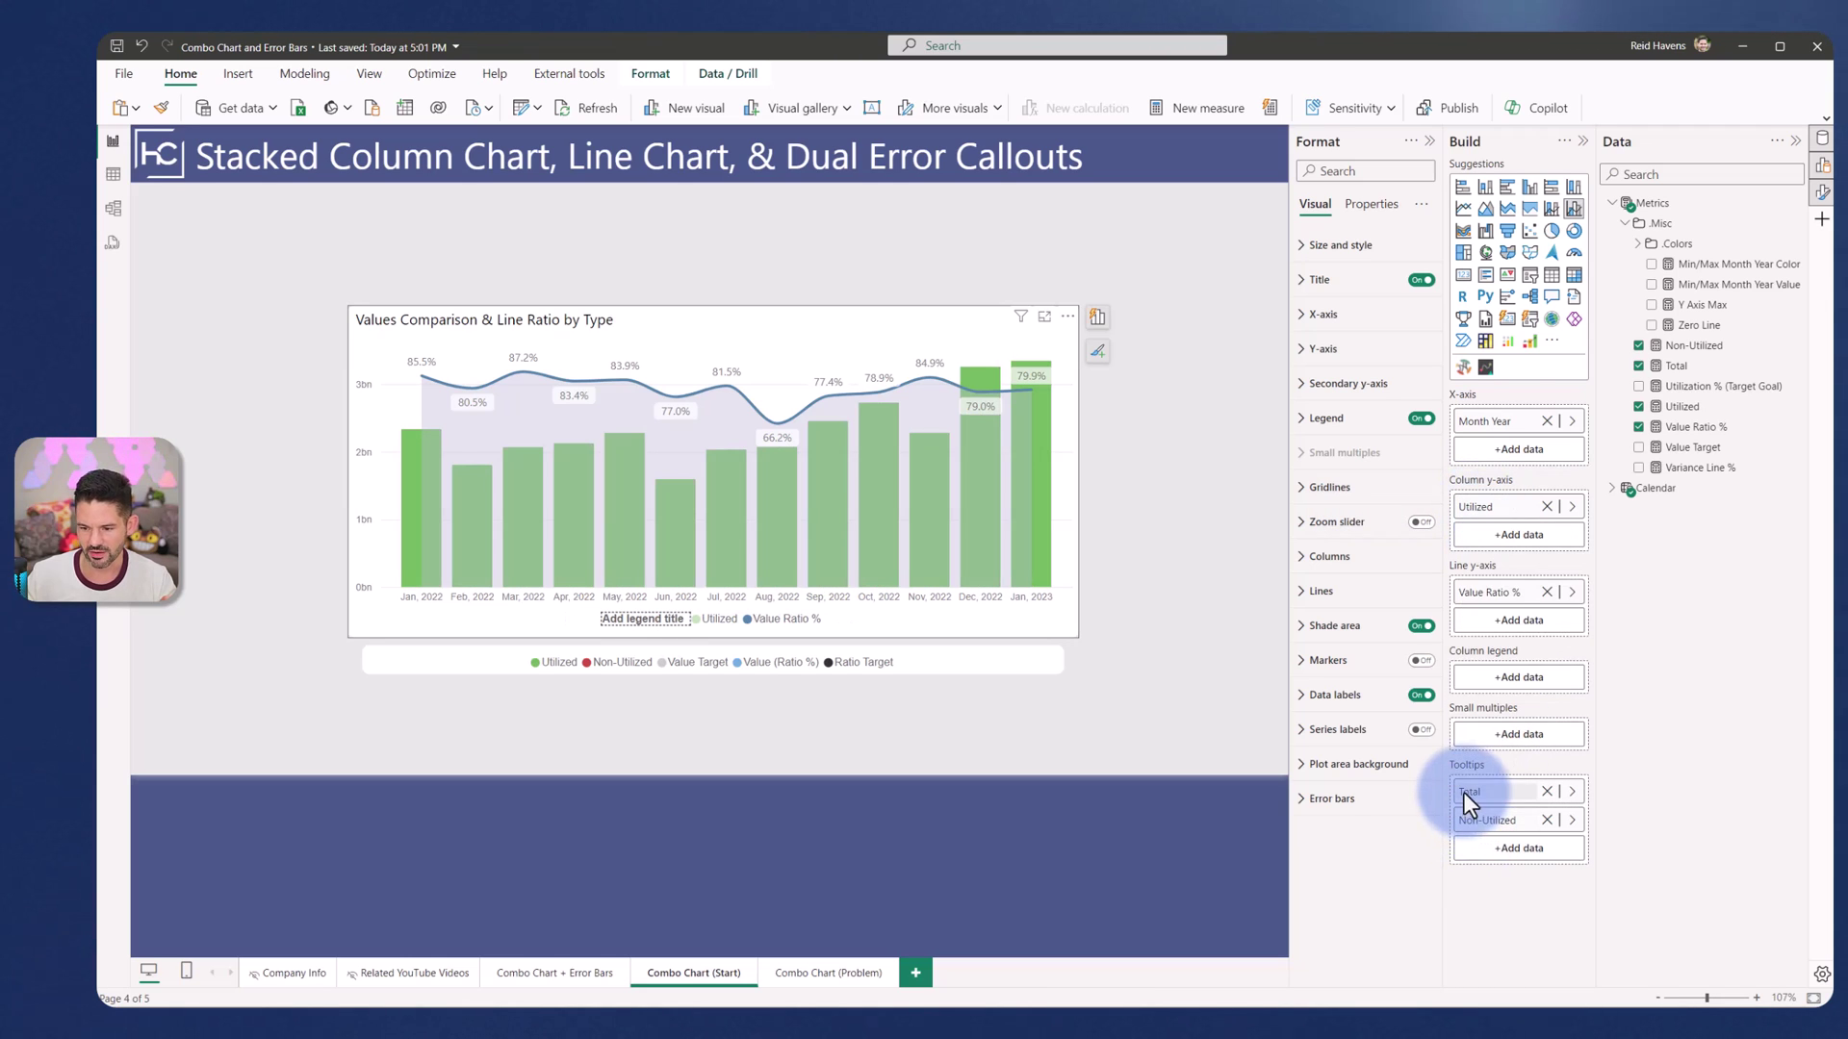
drag(1466, 781, 1498, 536)
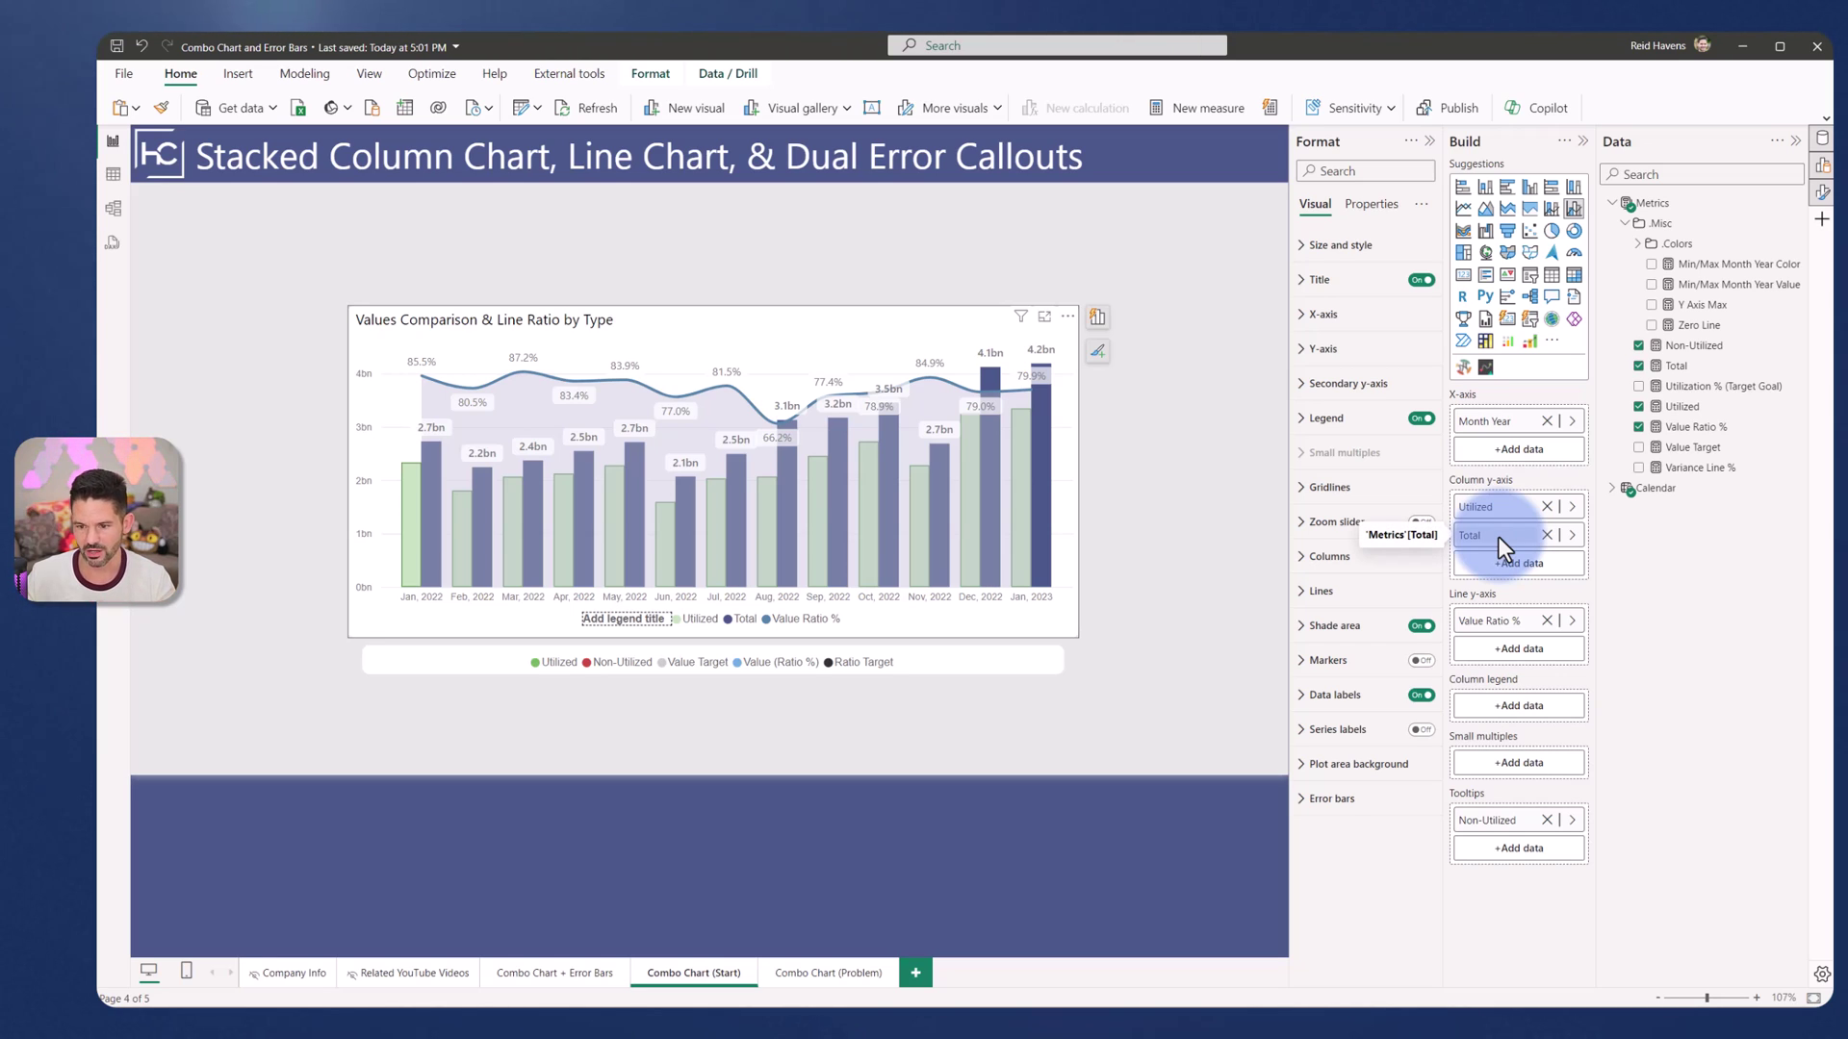
click(1374, 563)
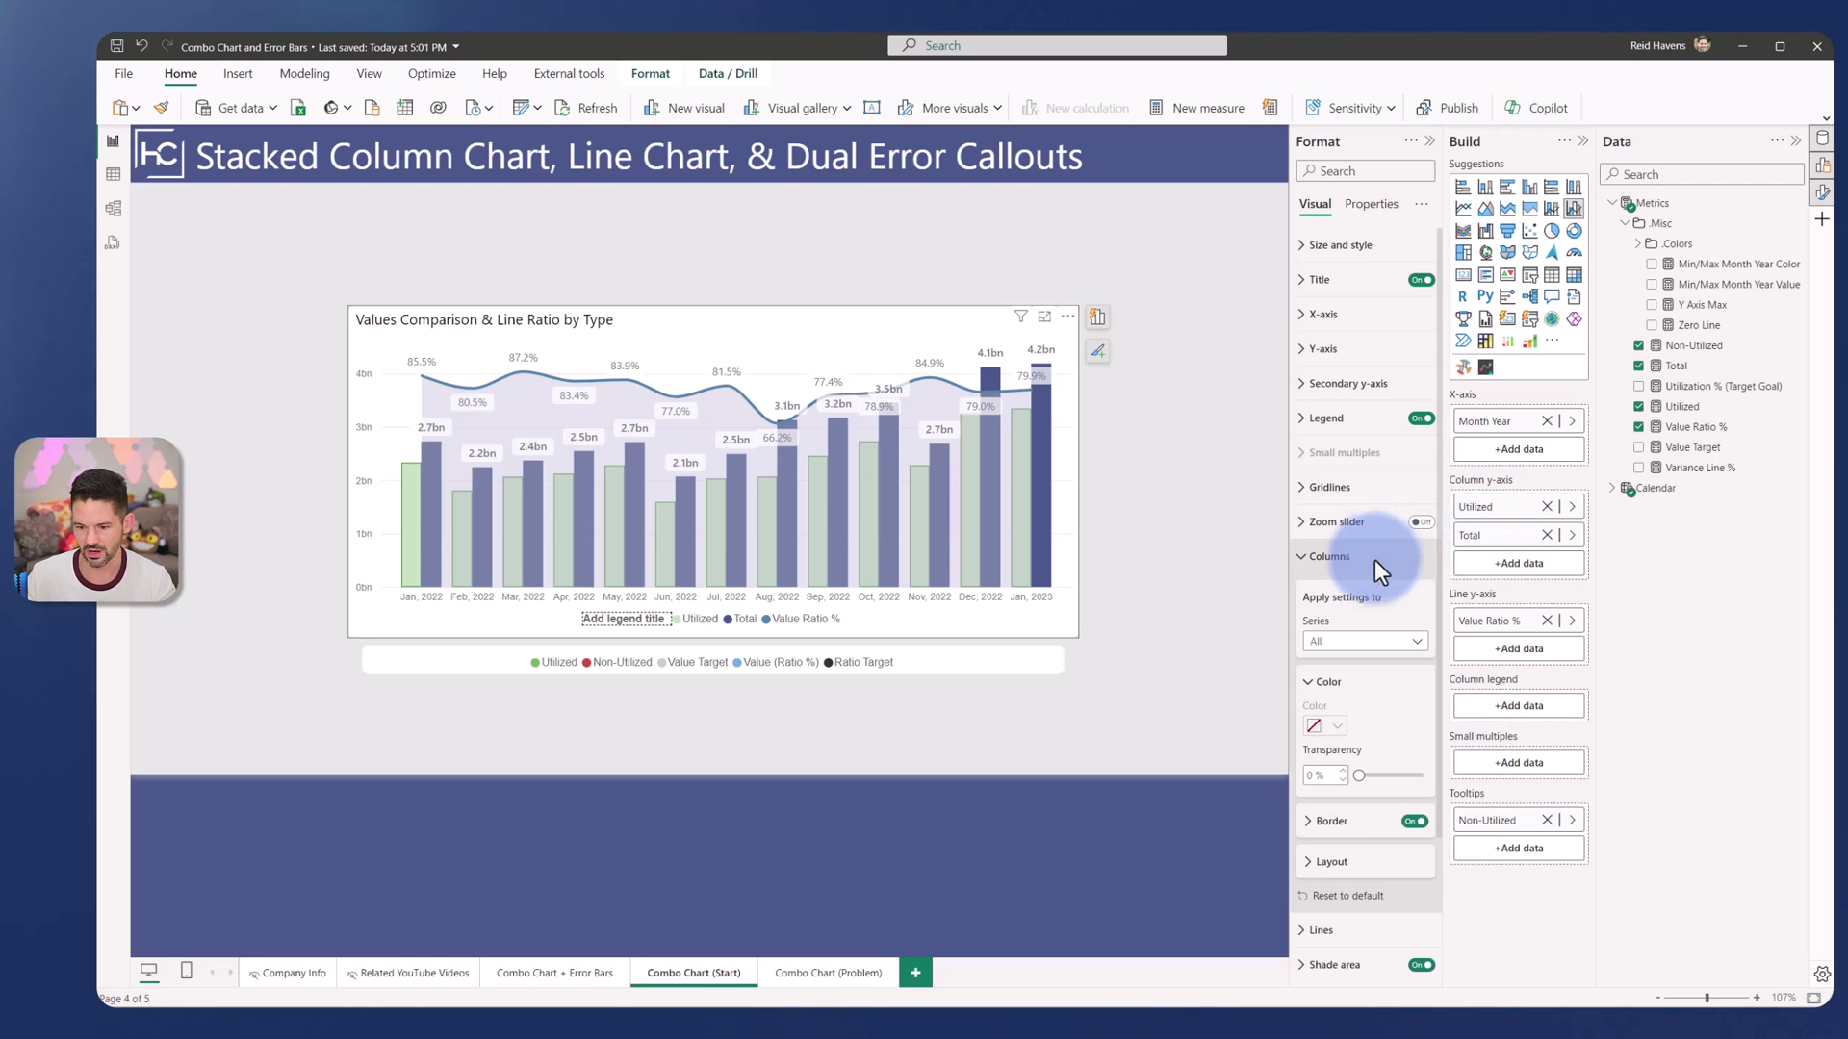
click(1349, 860)
scroll(1351, 695, down, 4)
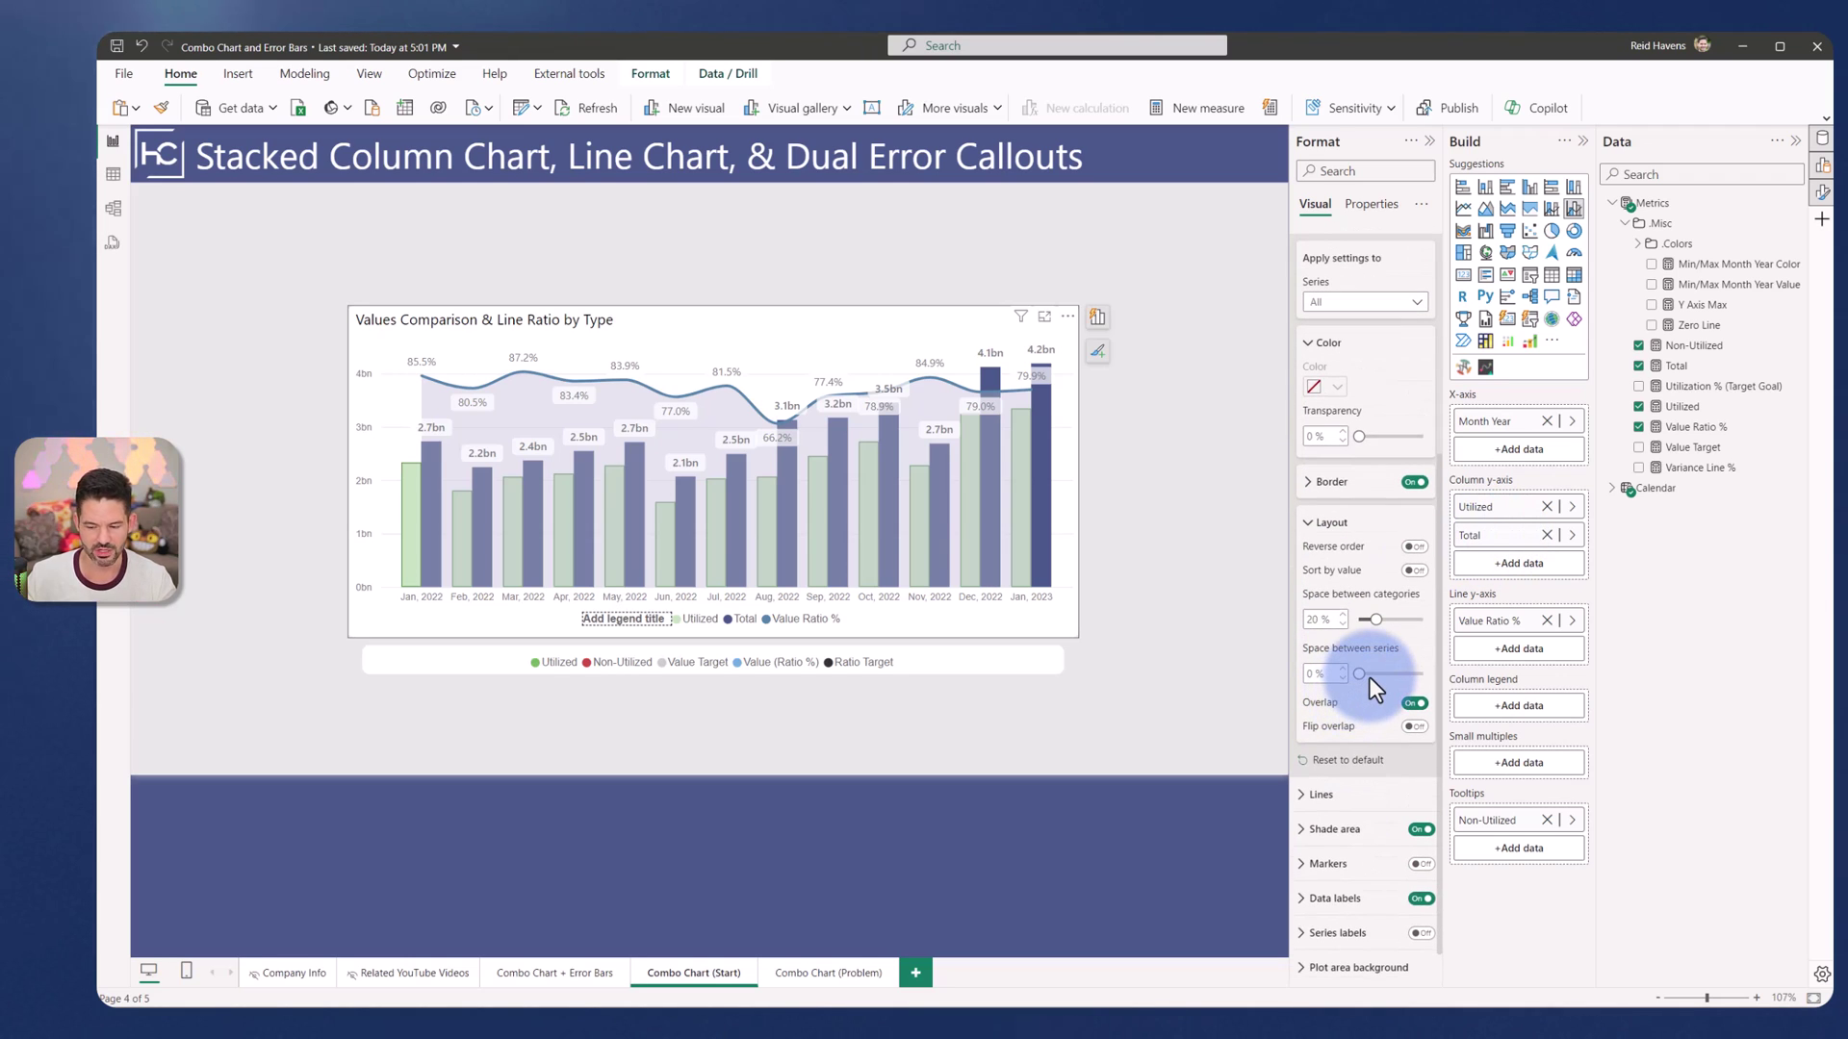
drag(1362, 671, 1458, 673)
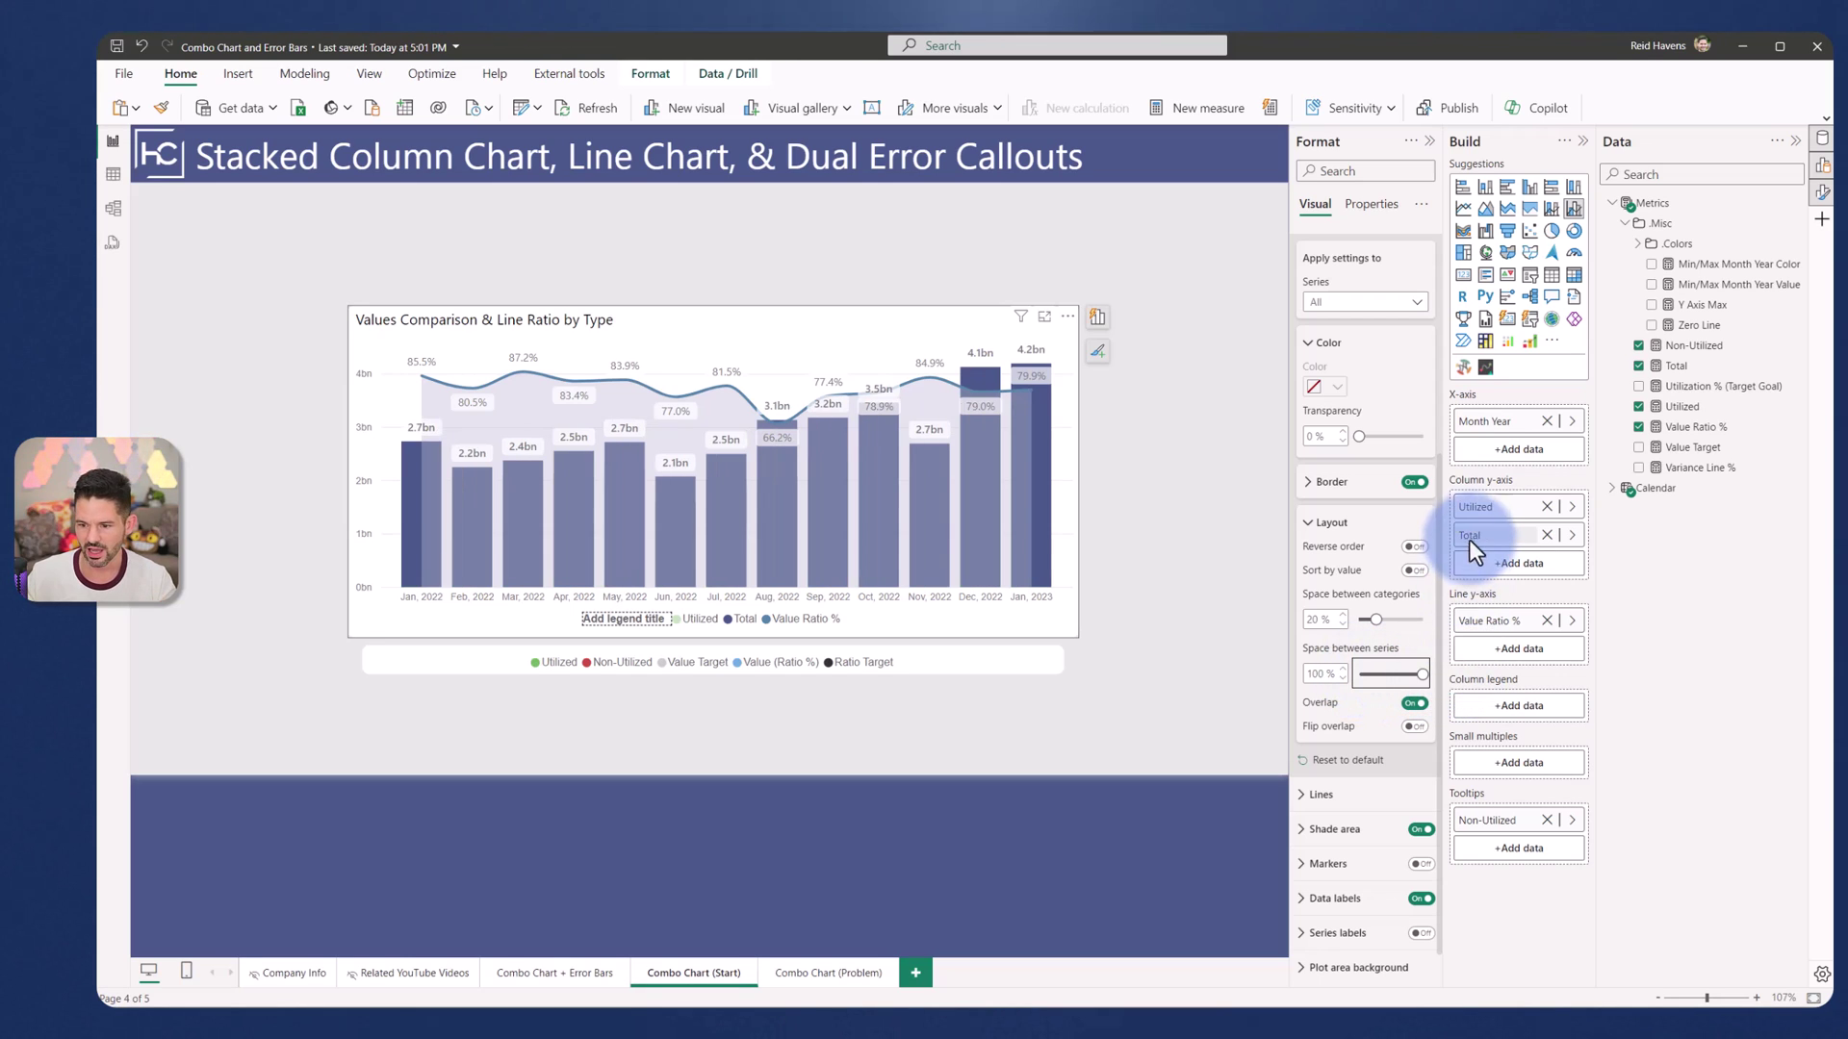
Step: Place Total ahead of Utilized in the column field order
drag(1470, 535, 1480, 492)
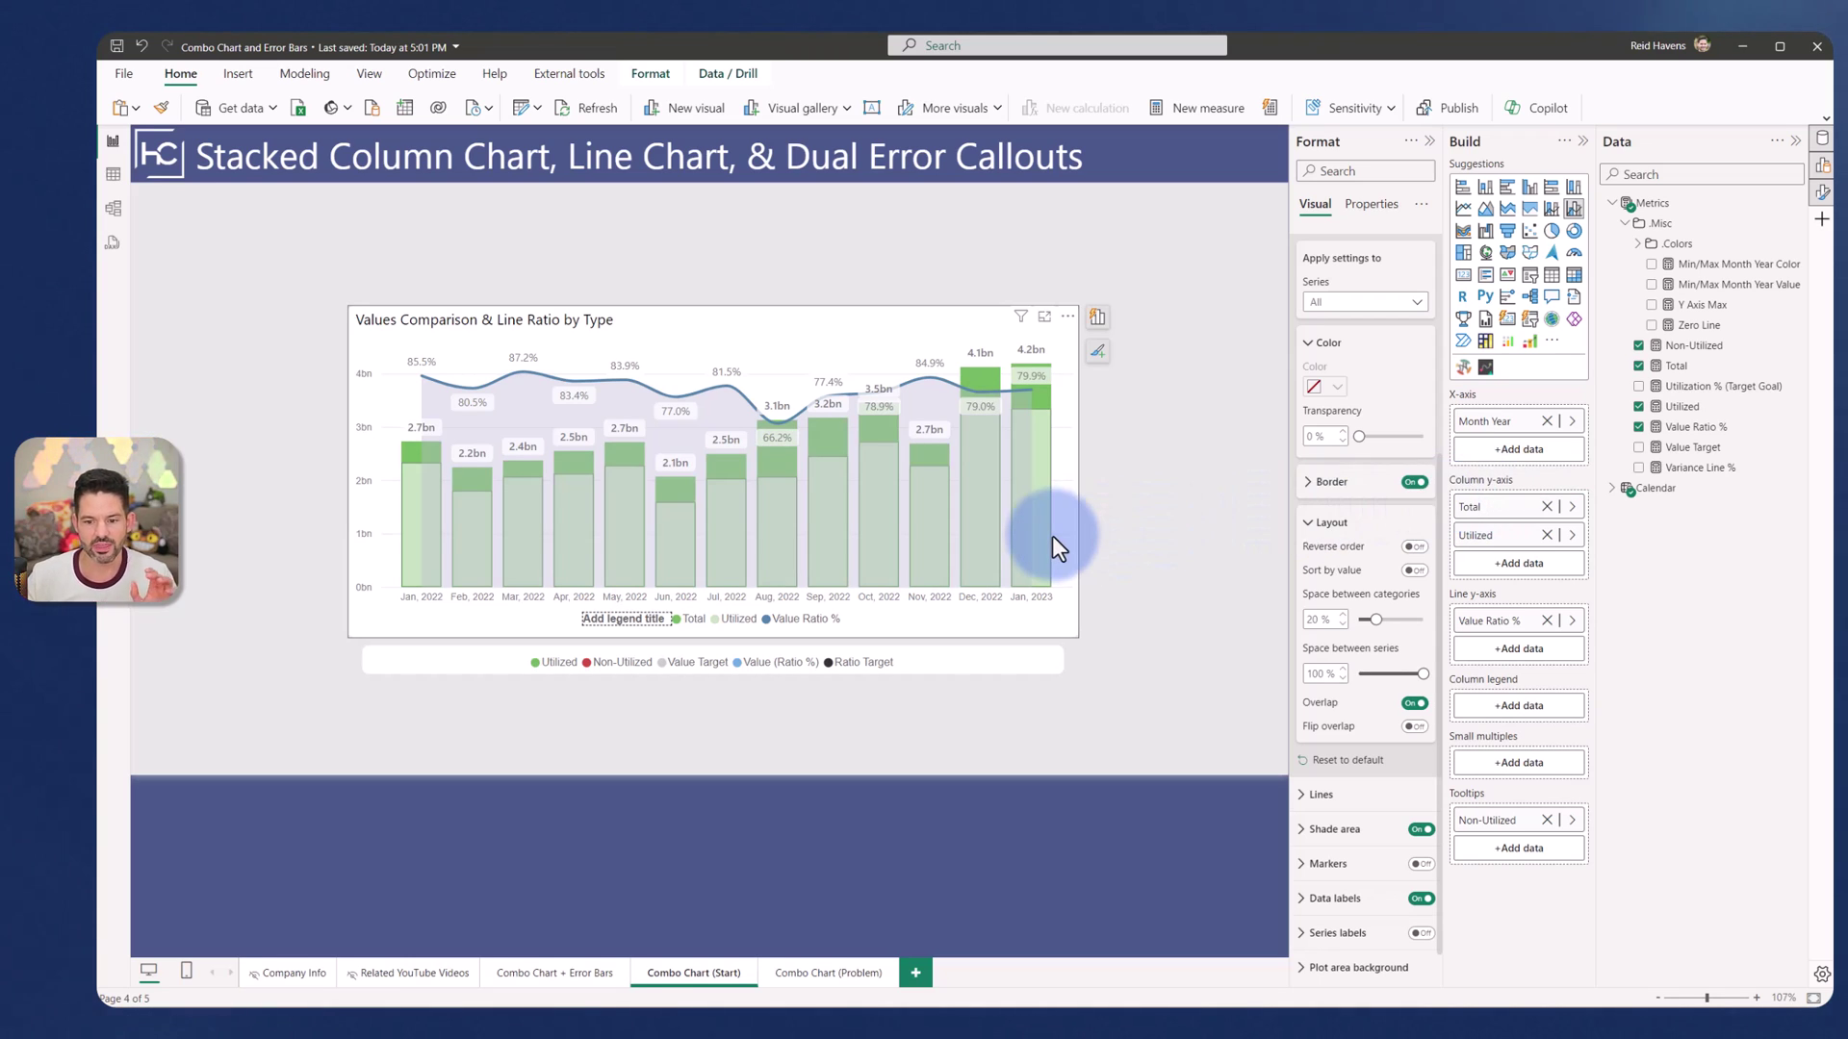
mouse_move(1053, 537)
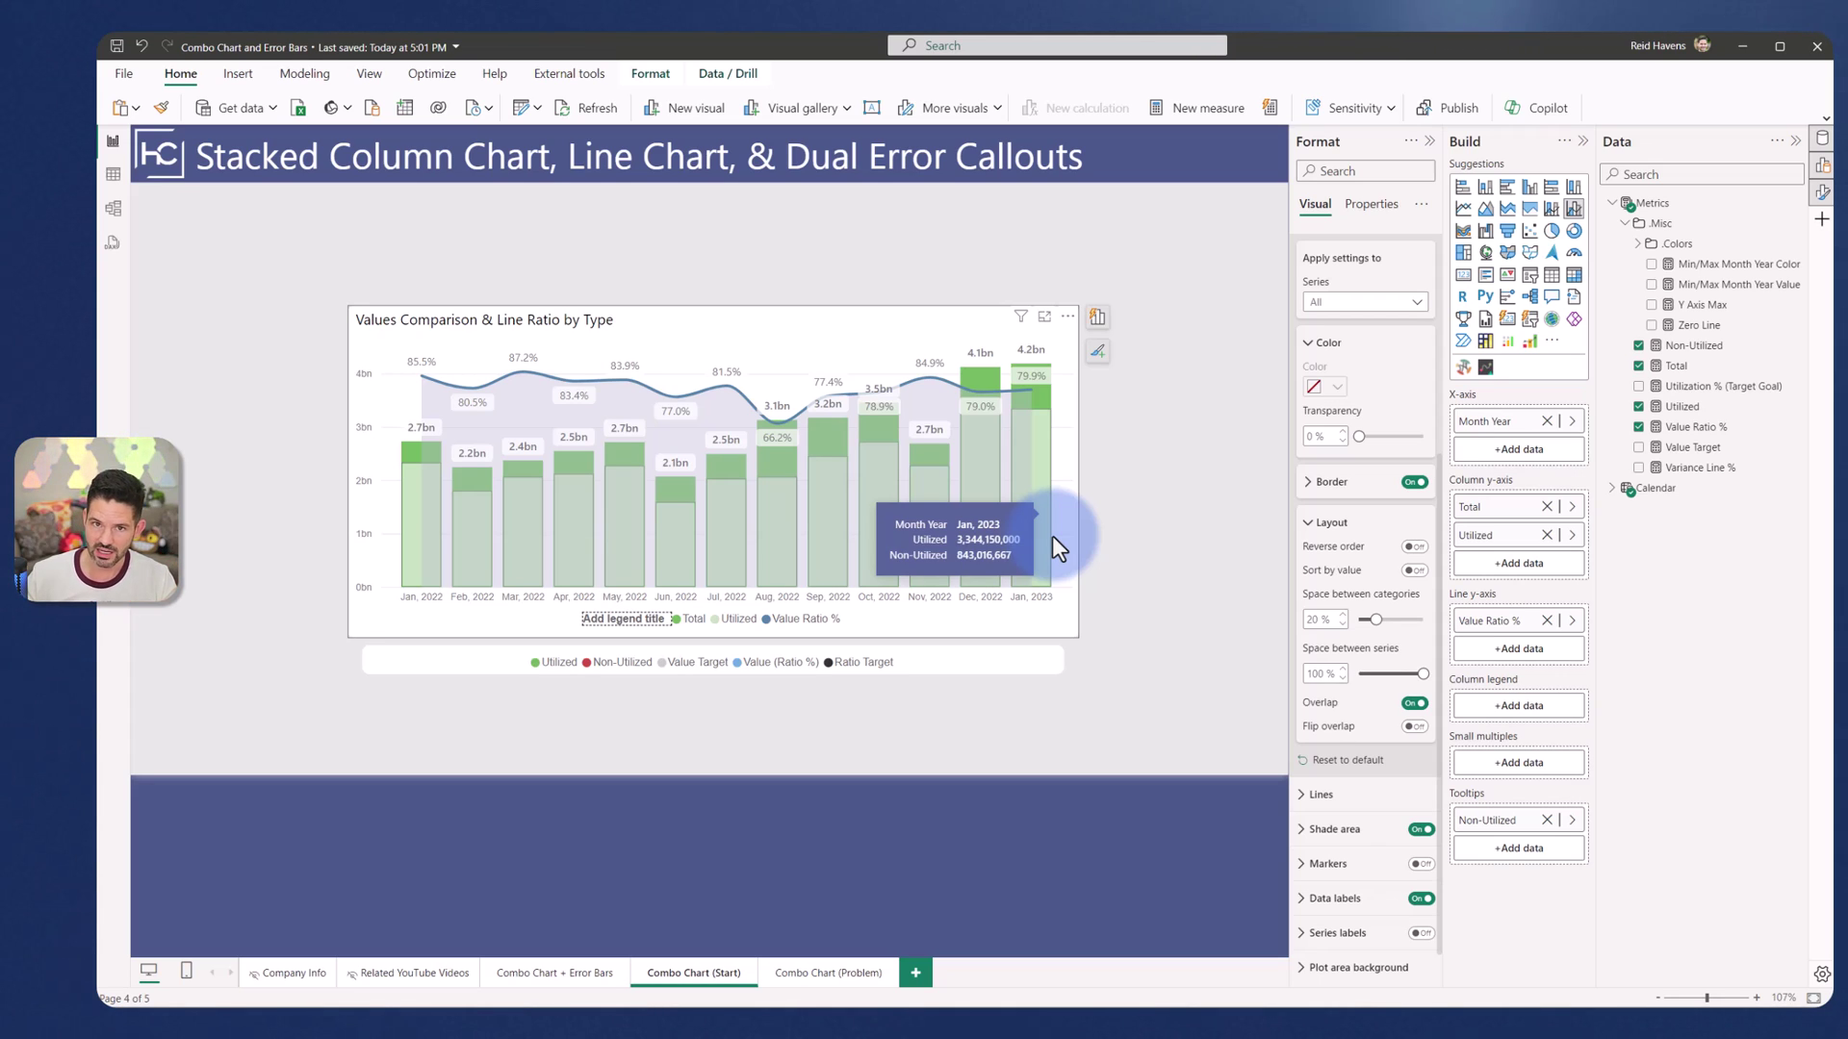
mouse_move(1047, 400)
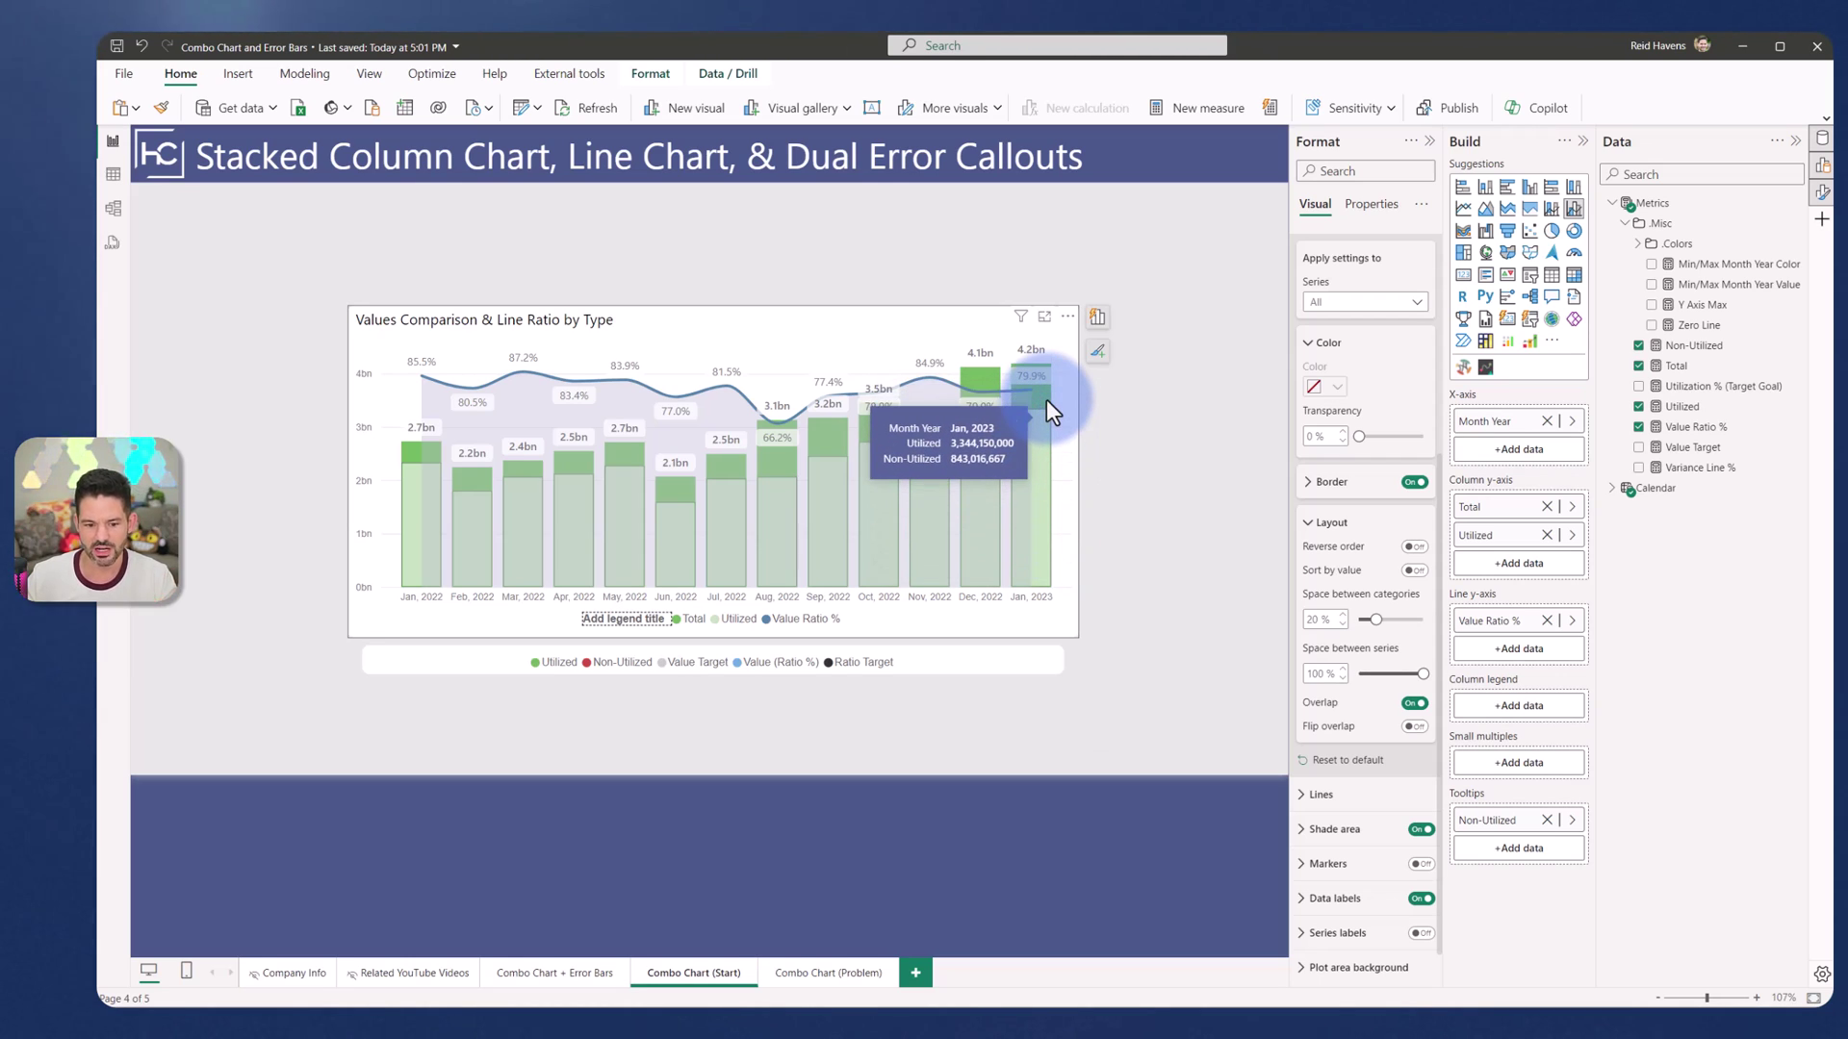
Step: Give the Total series columns a red fill at 100% transparency
click(1330, 523)
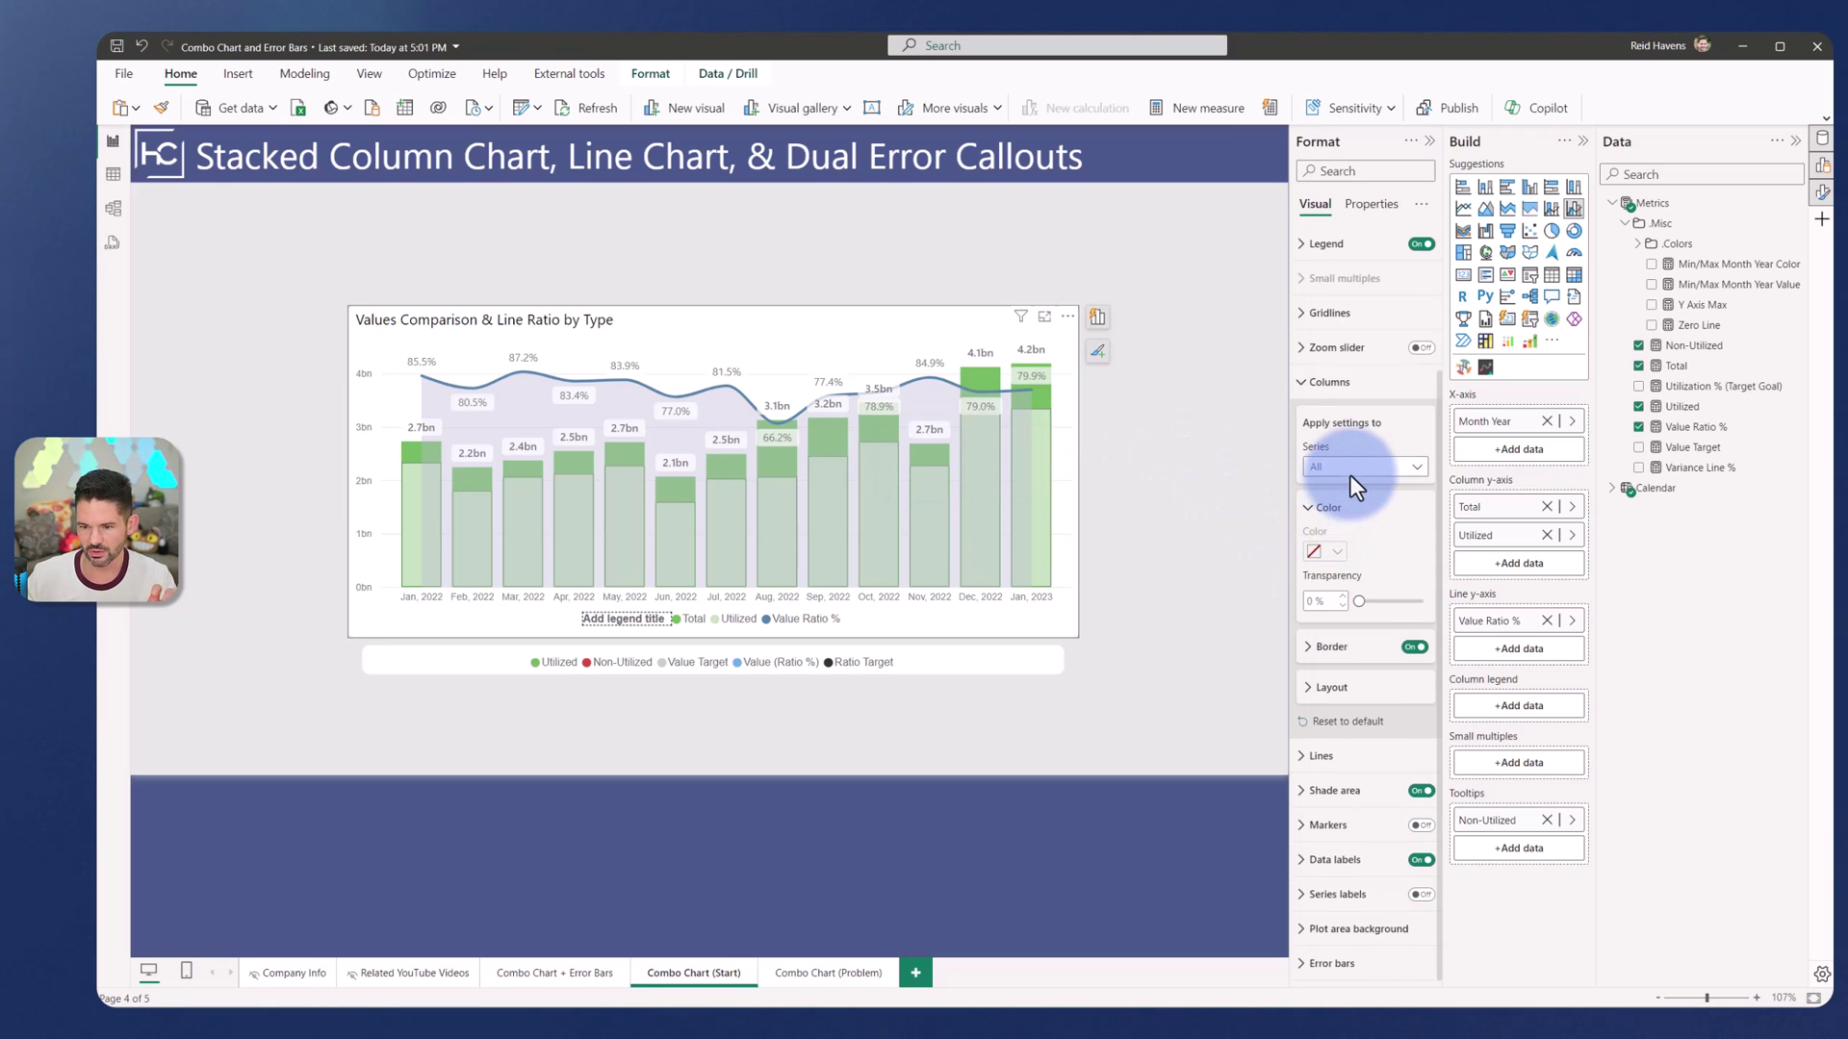
click(1350, 471)
click(1327, 525)
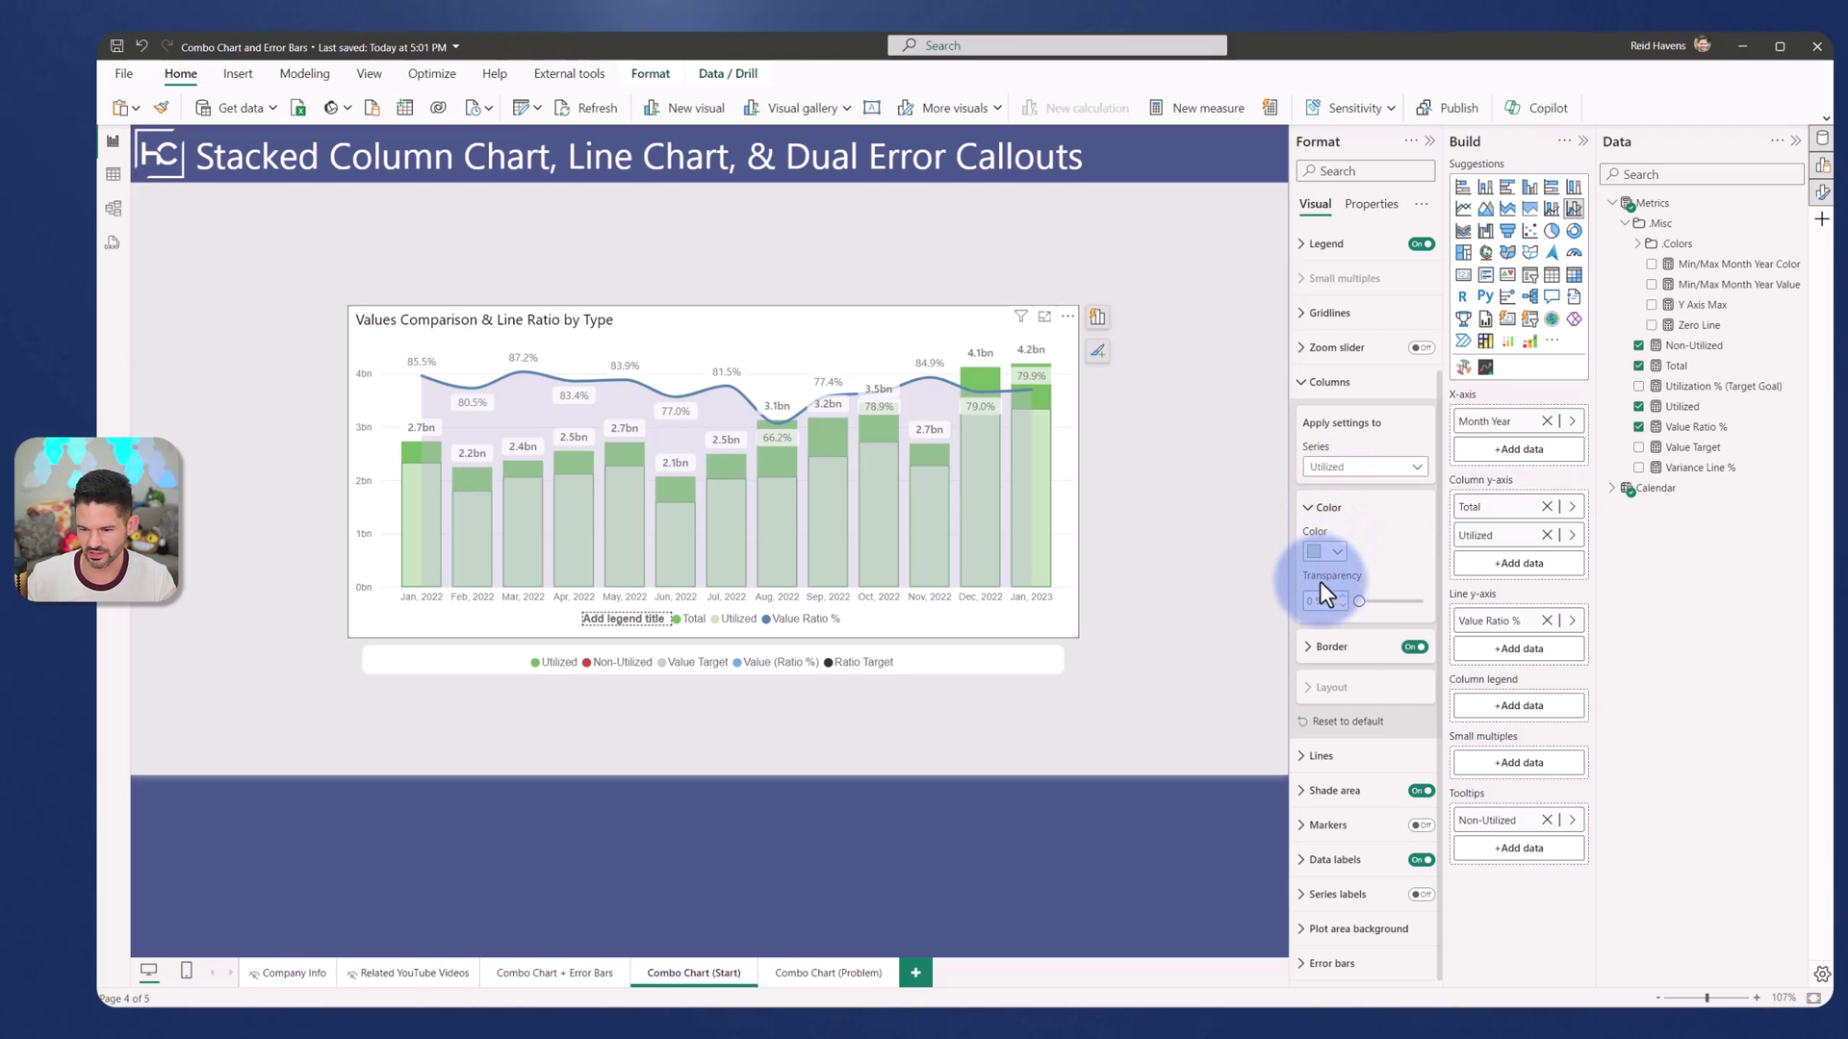
click(1328, 646)
click(1328, 646)
click(1335, 468)
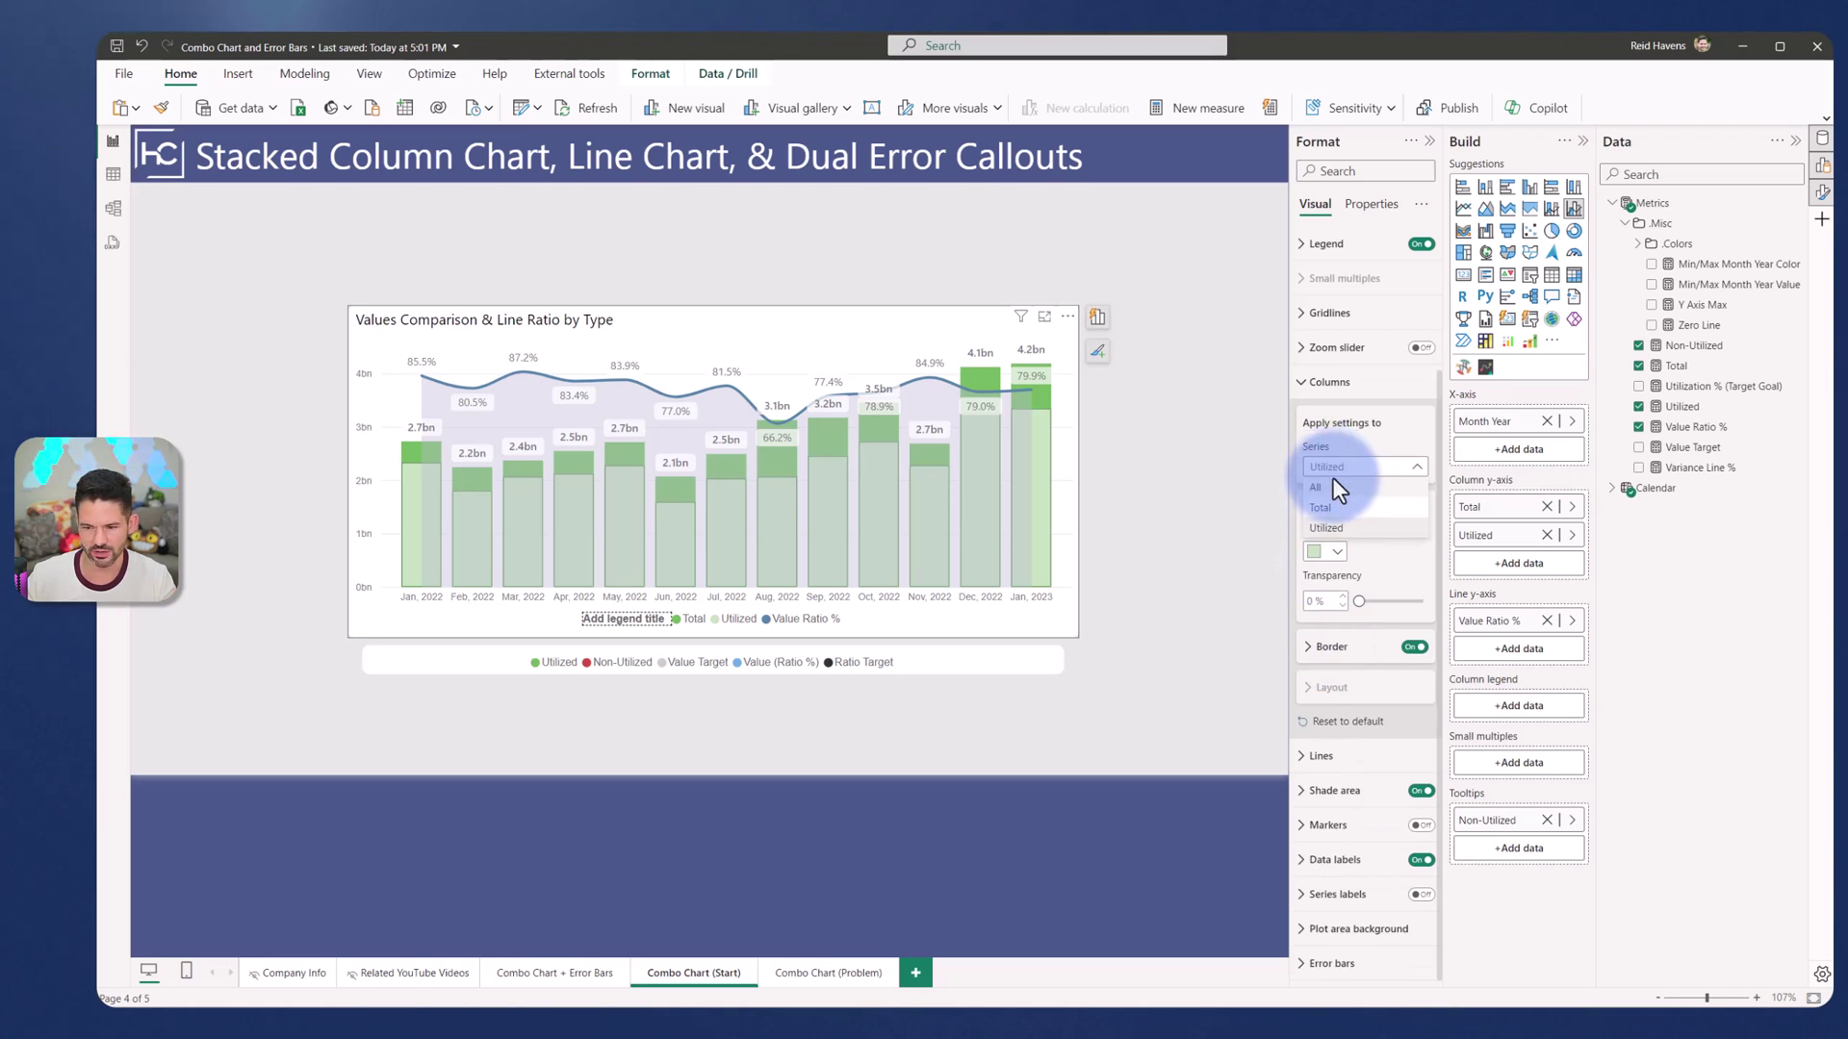
click(1341, 509)
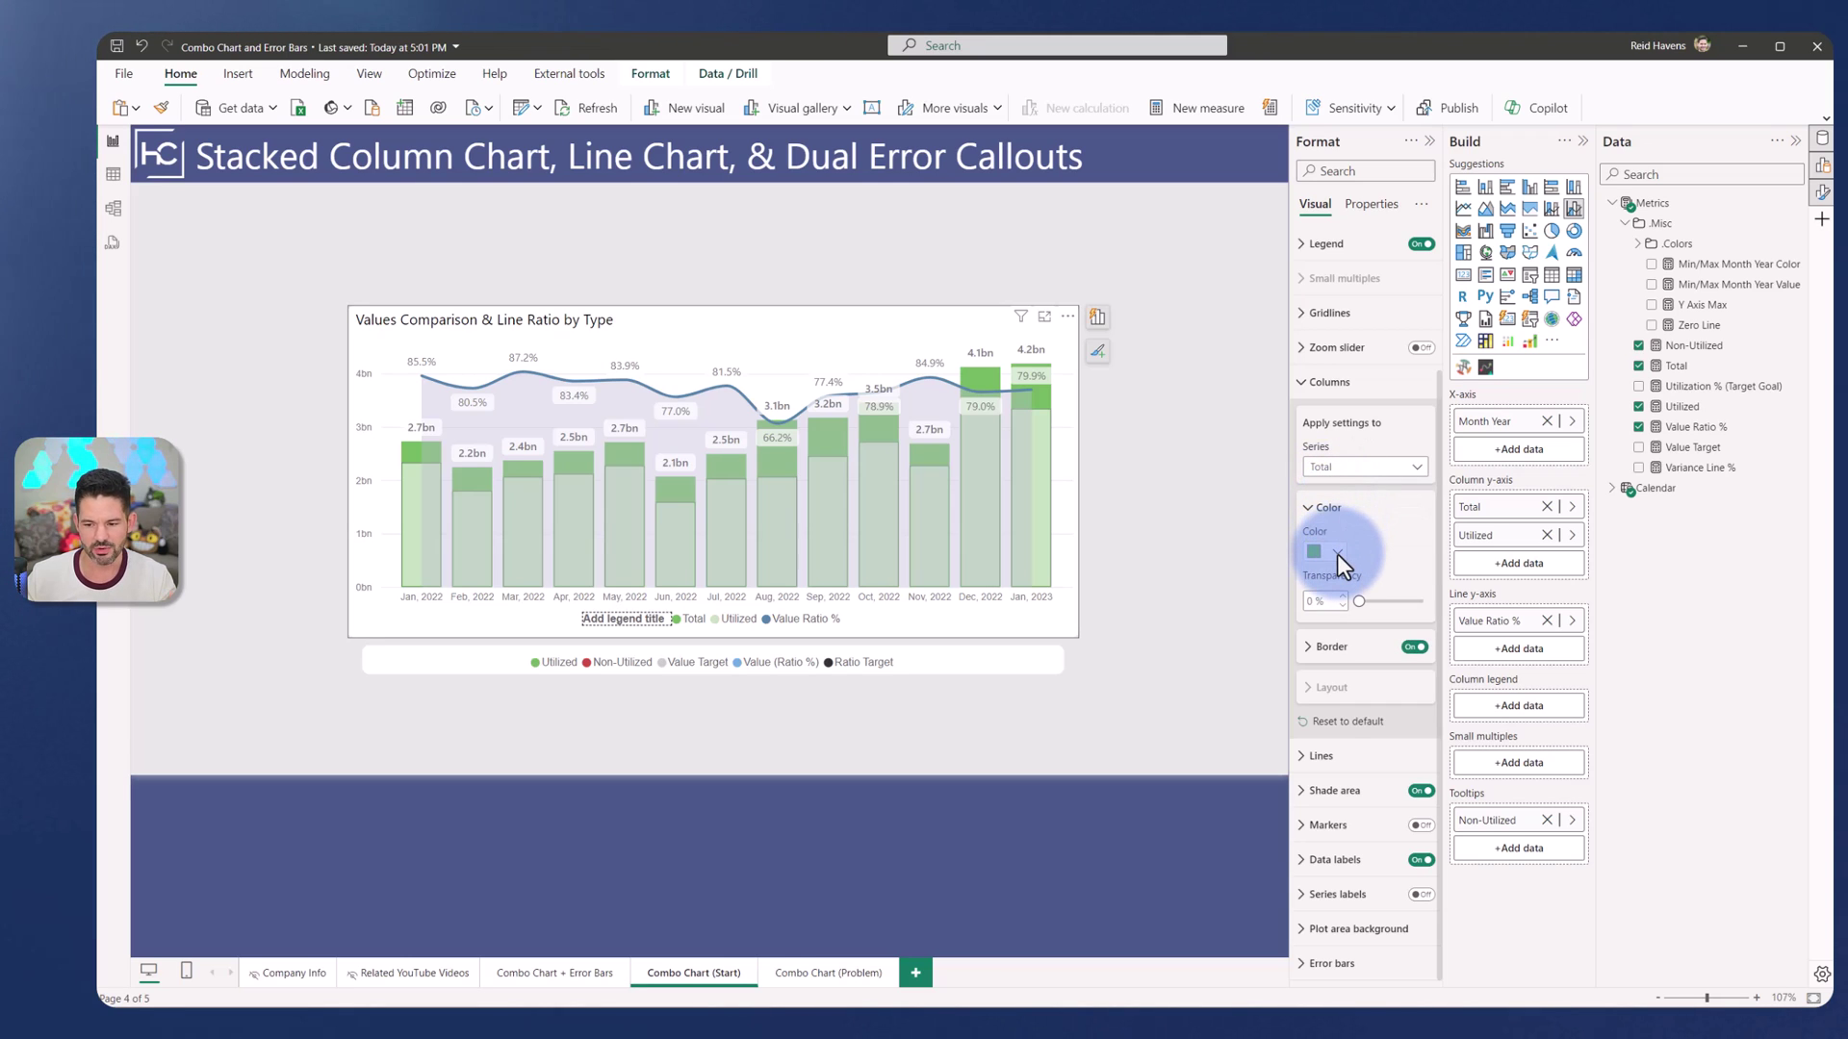
click(1336, 553)
click(1443, 610)
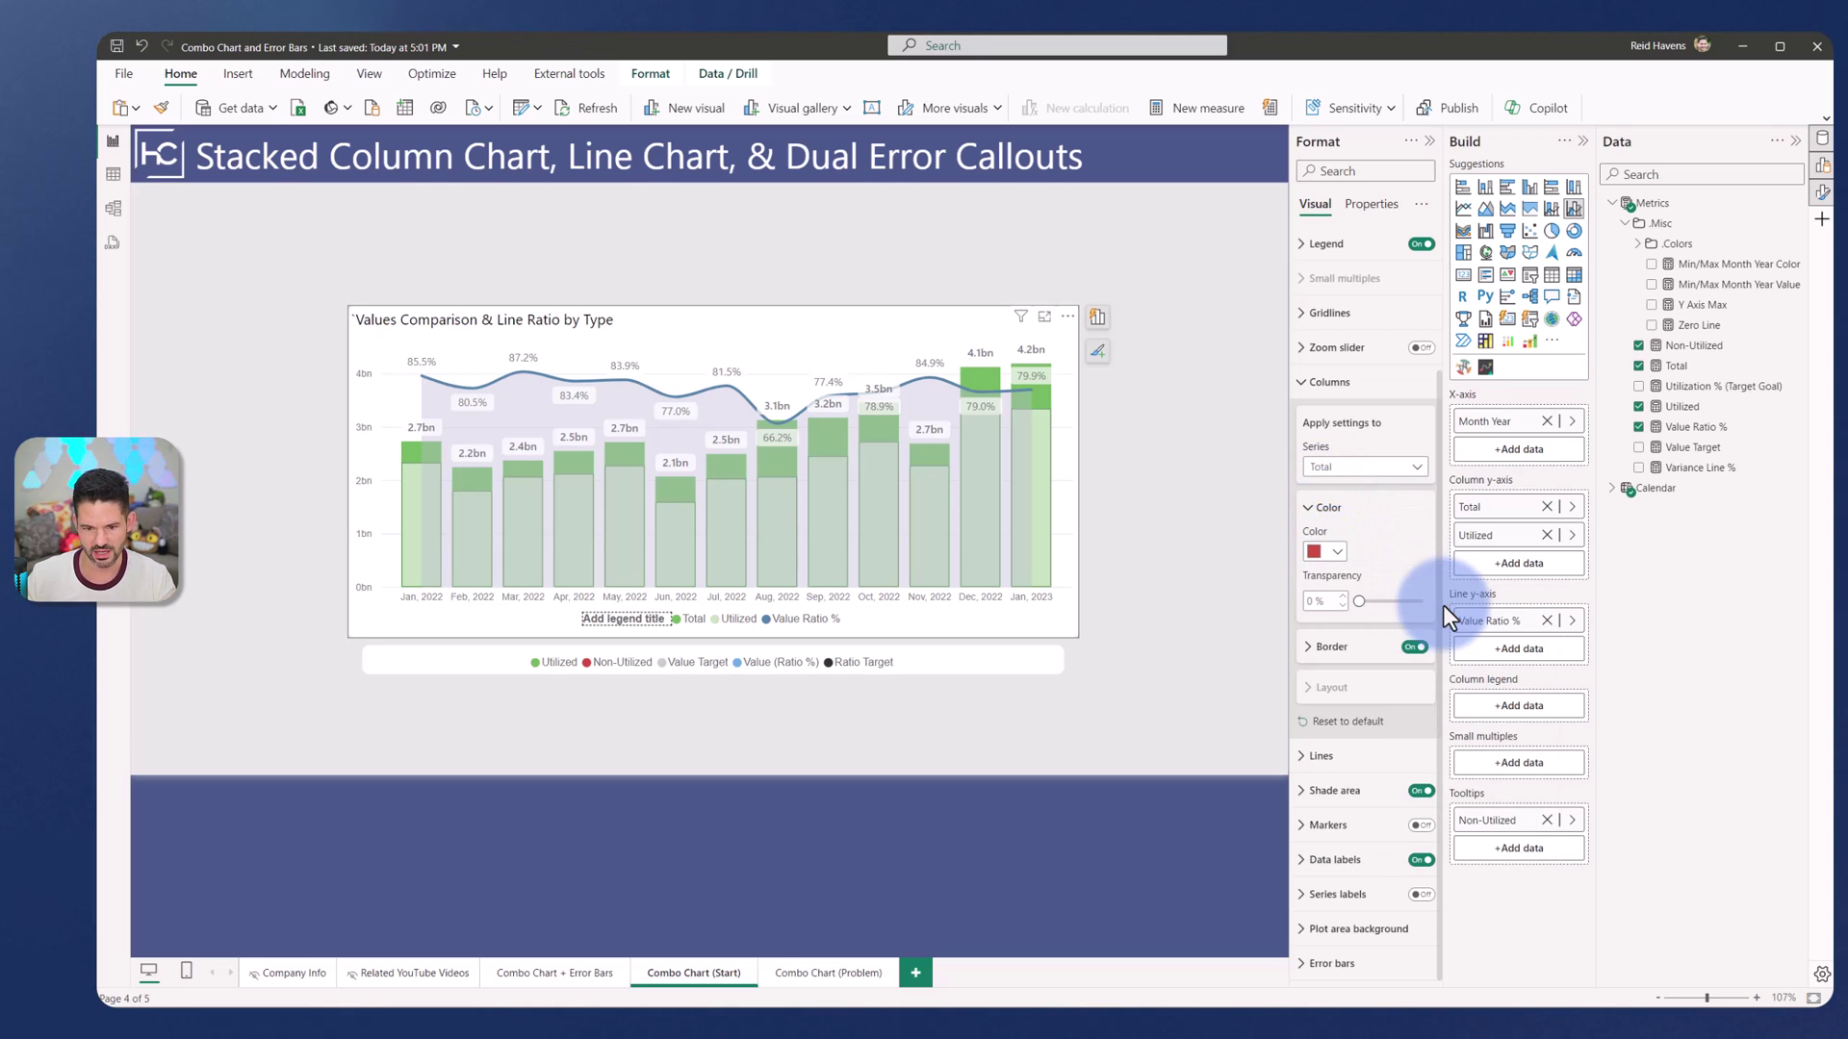
drag(1362, 600, 1434, 602)
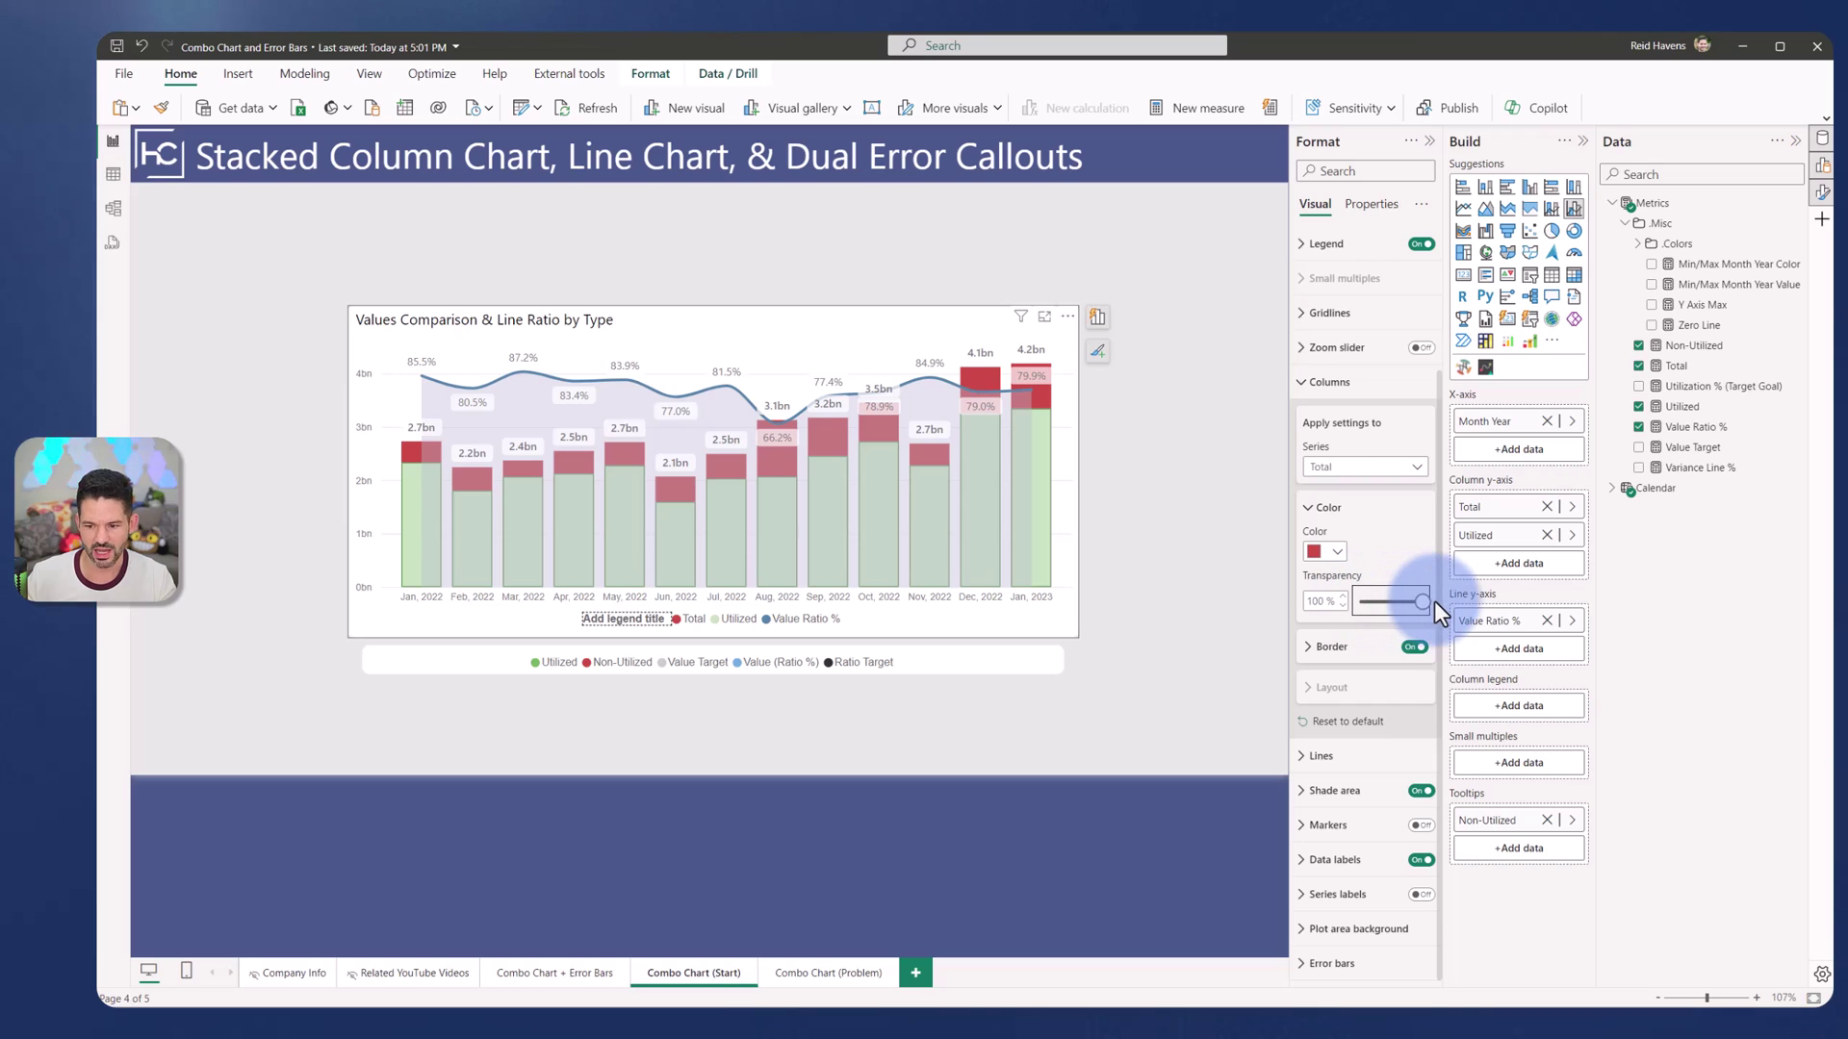
Step: Turn off Match column color and set the Total column border to red
click(1330, 648)
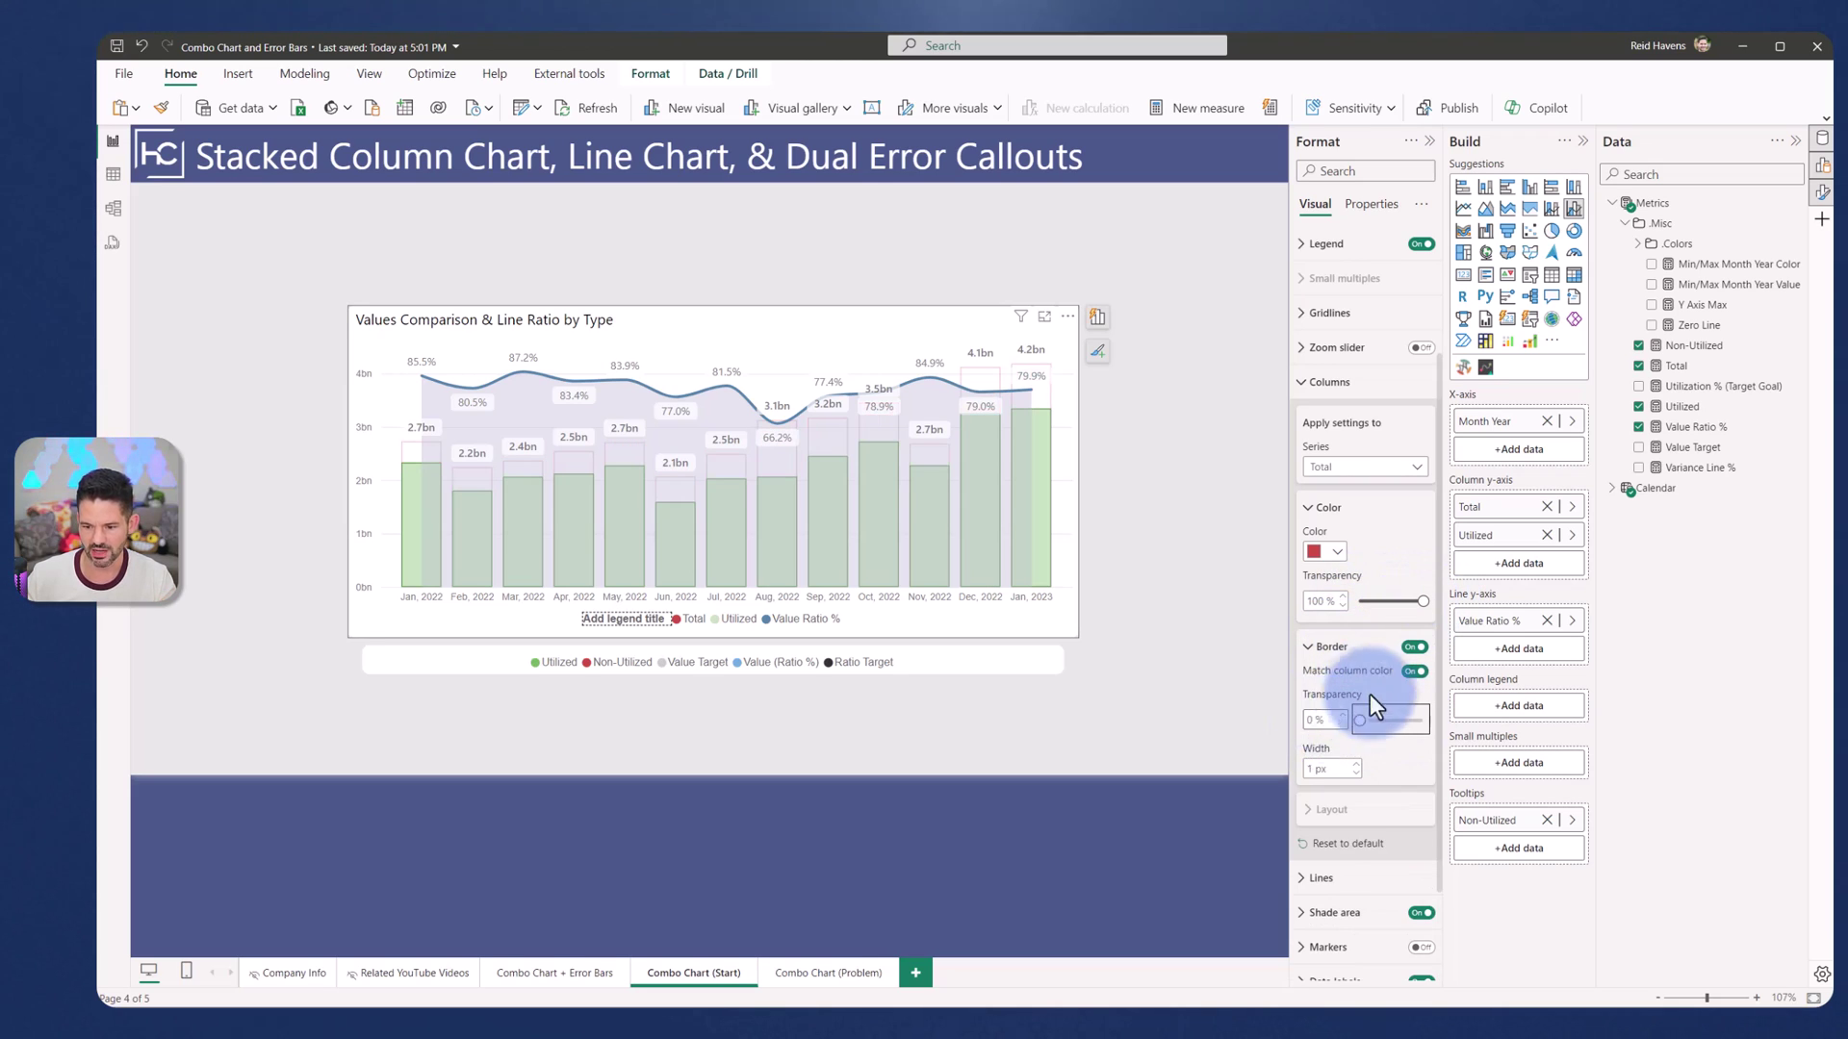
click(1416, 671)
click(1334, 705)
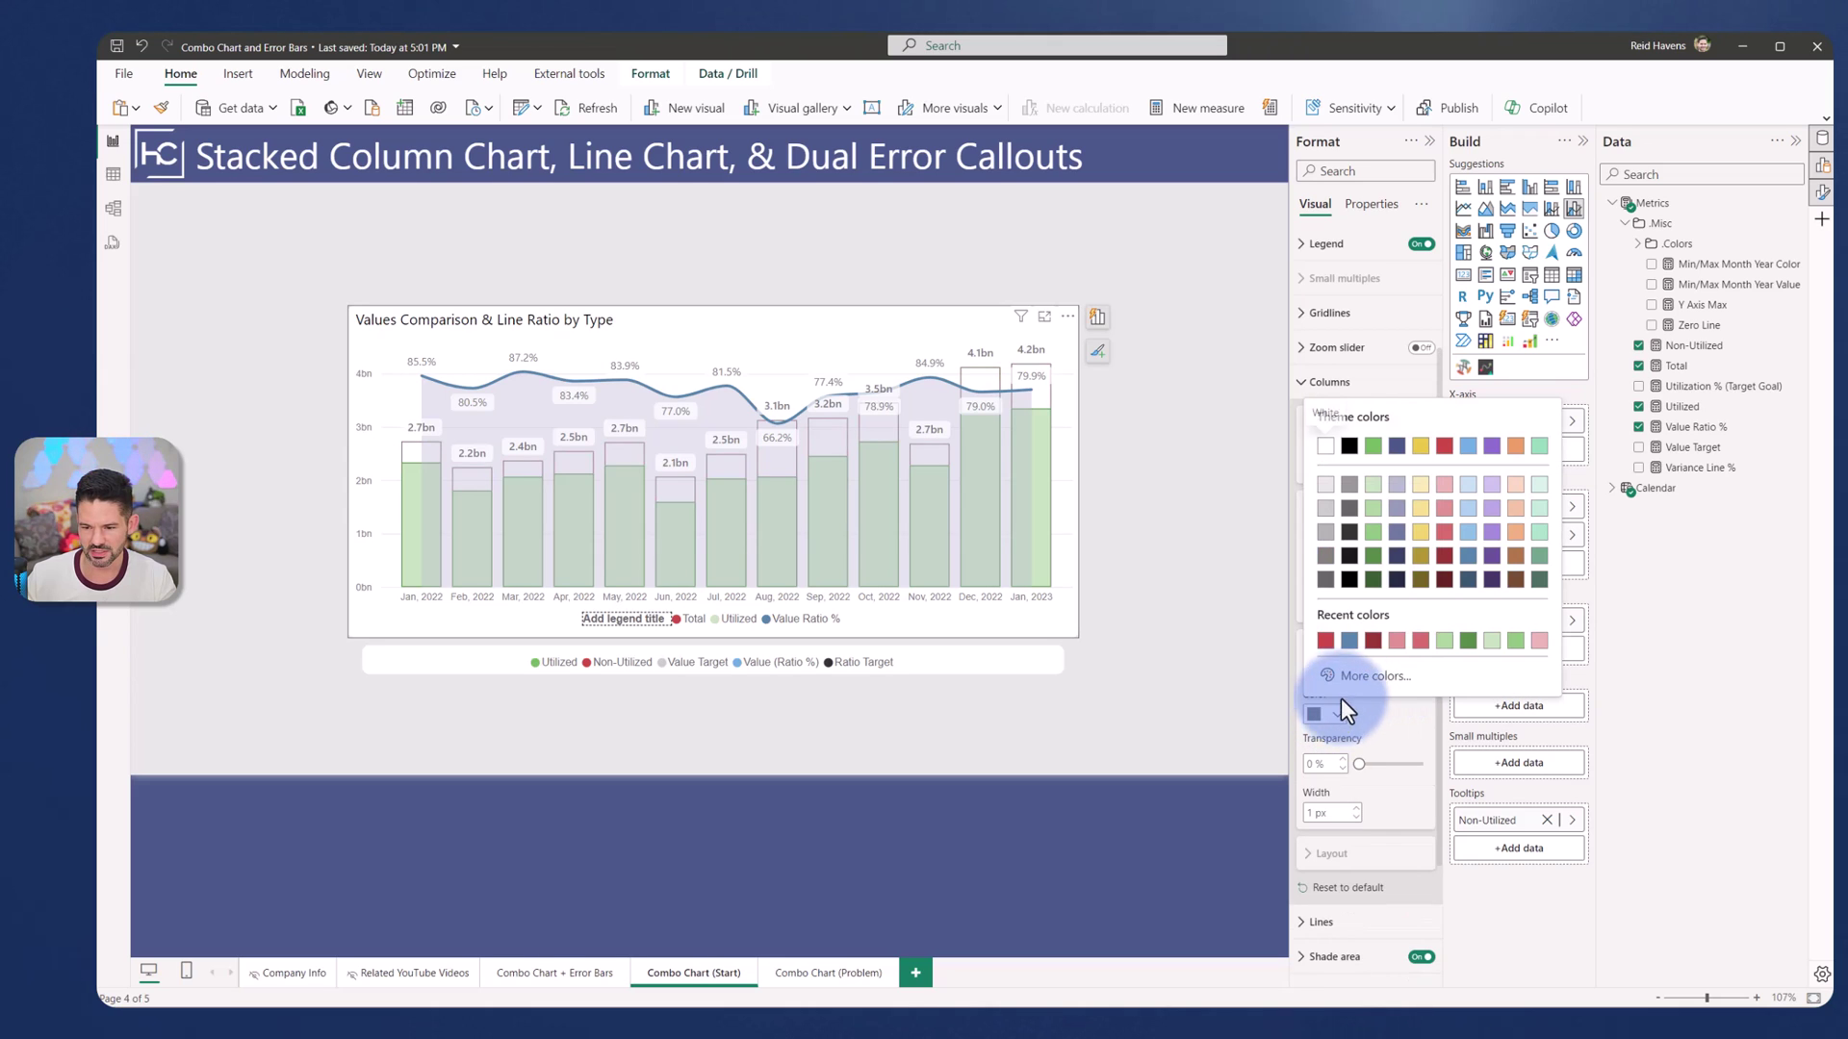
click(1445, 555)
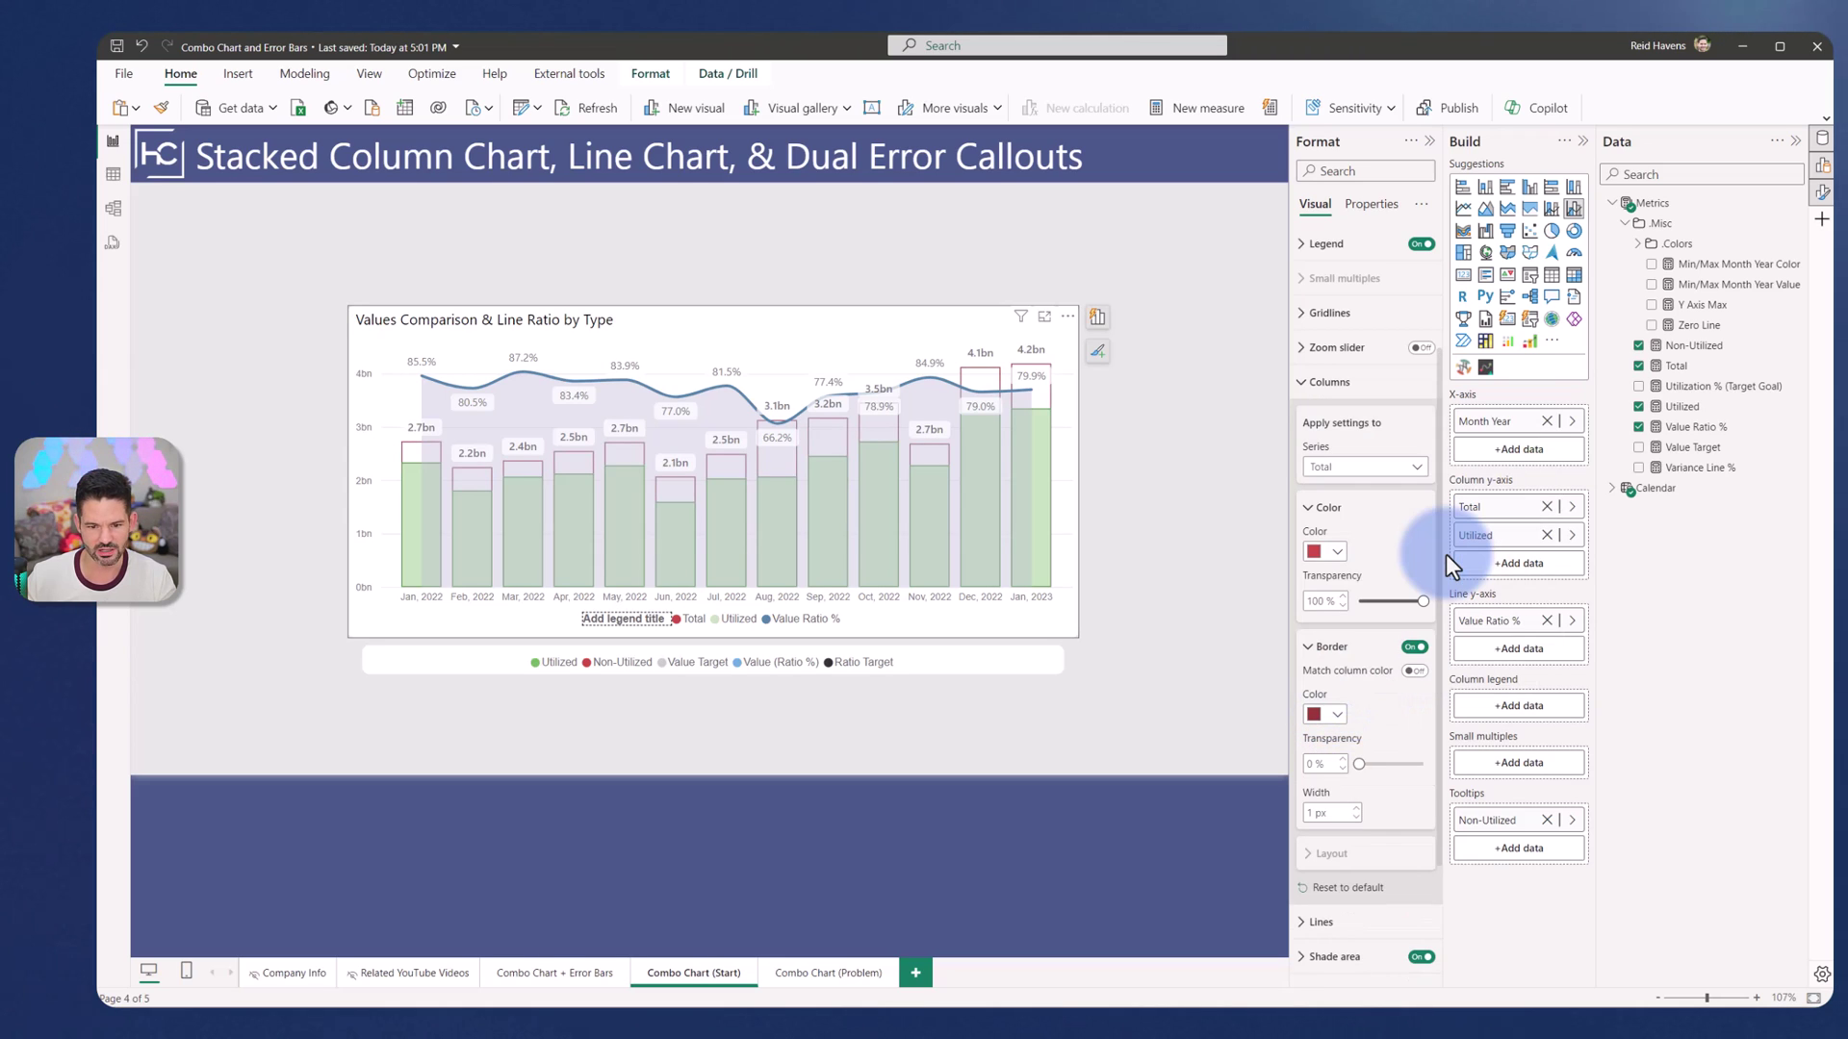
click(1338, 717)
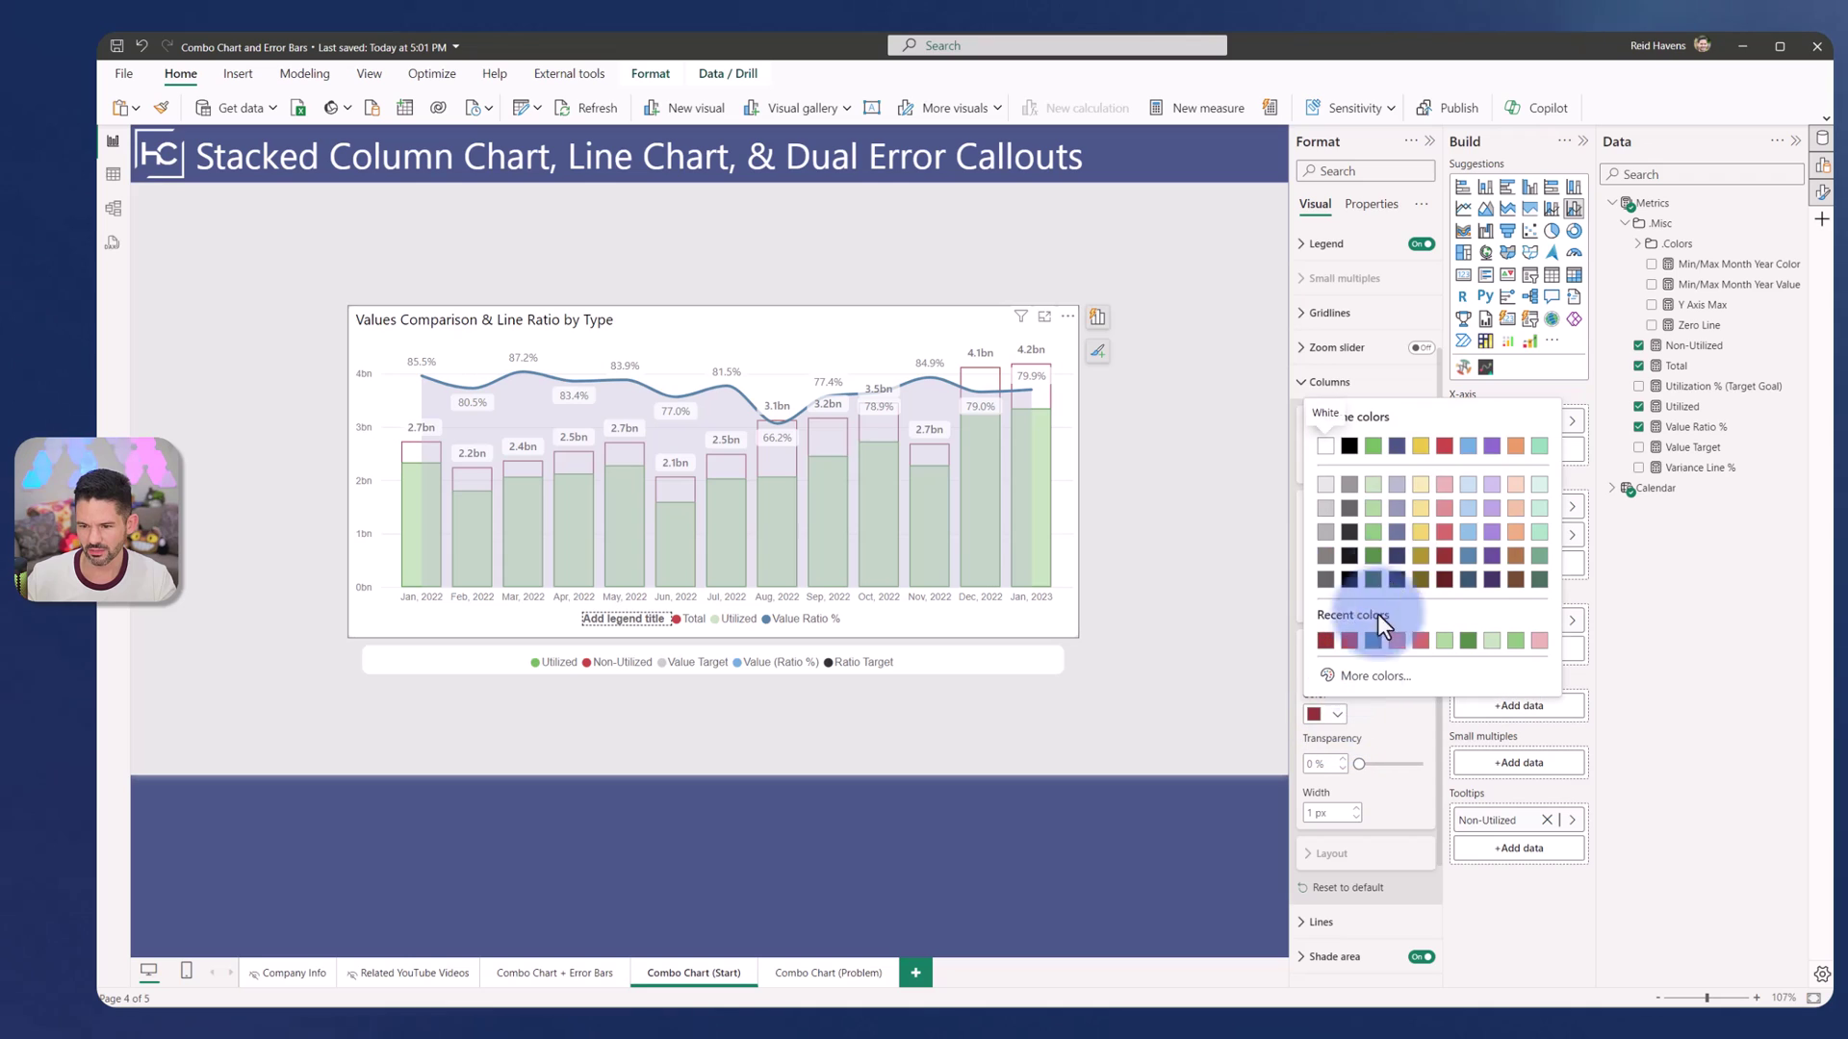
click(1426, 443)
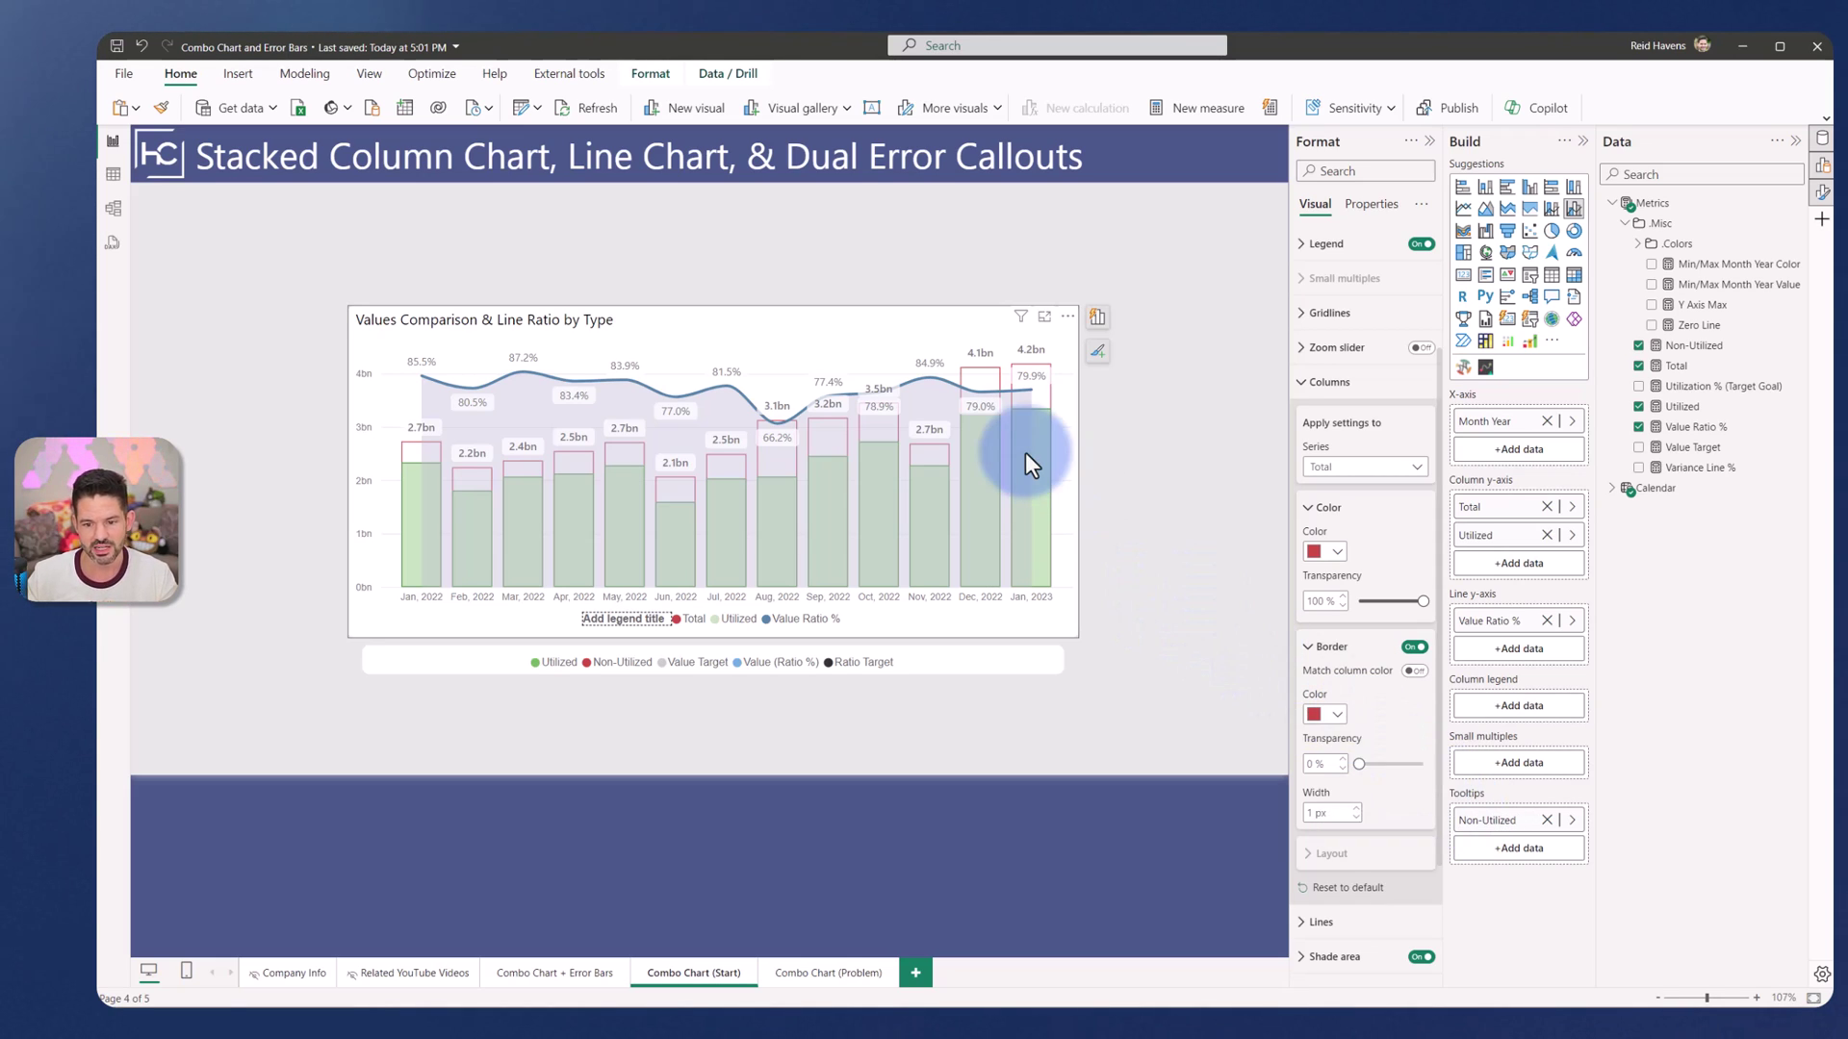
mouse_move(1025, 452)
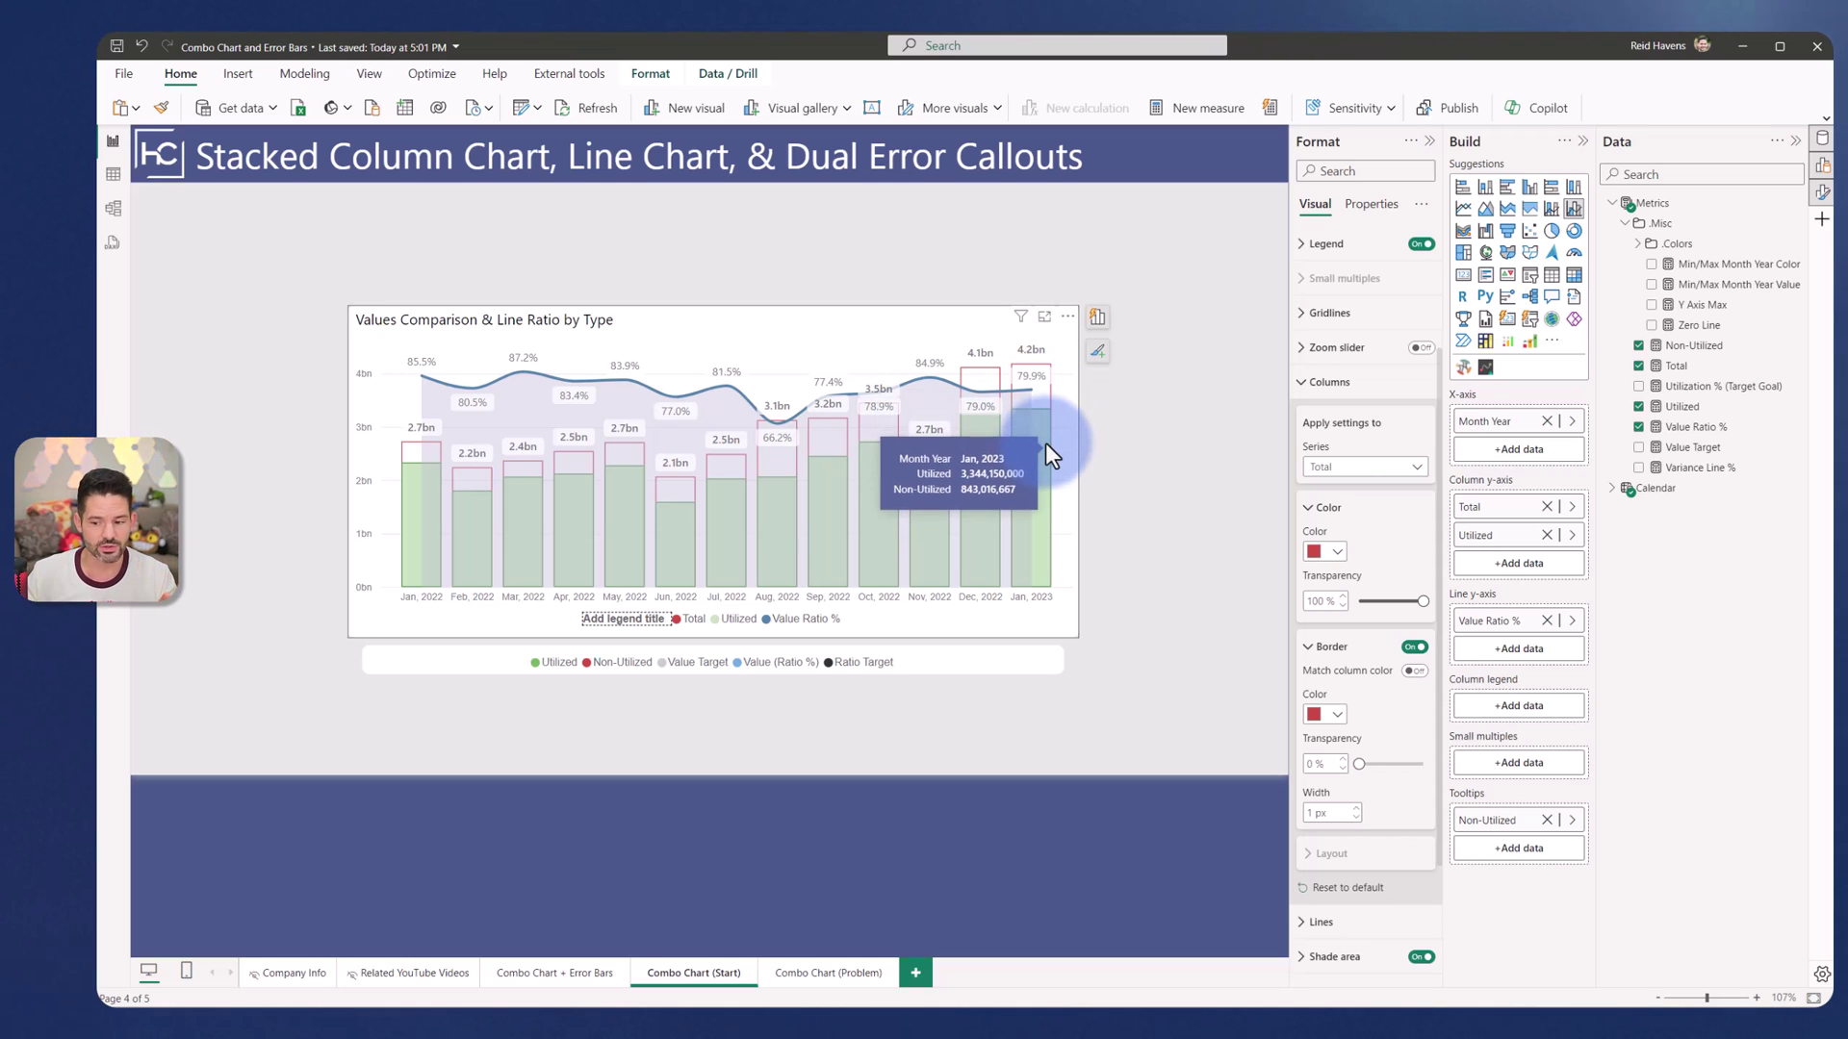
click(1310, 383)
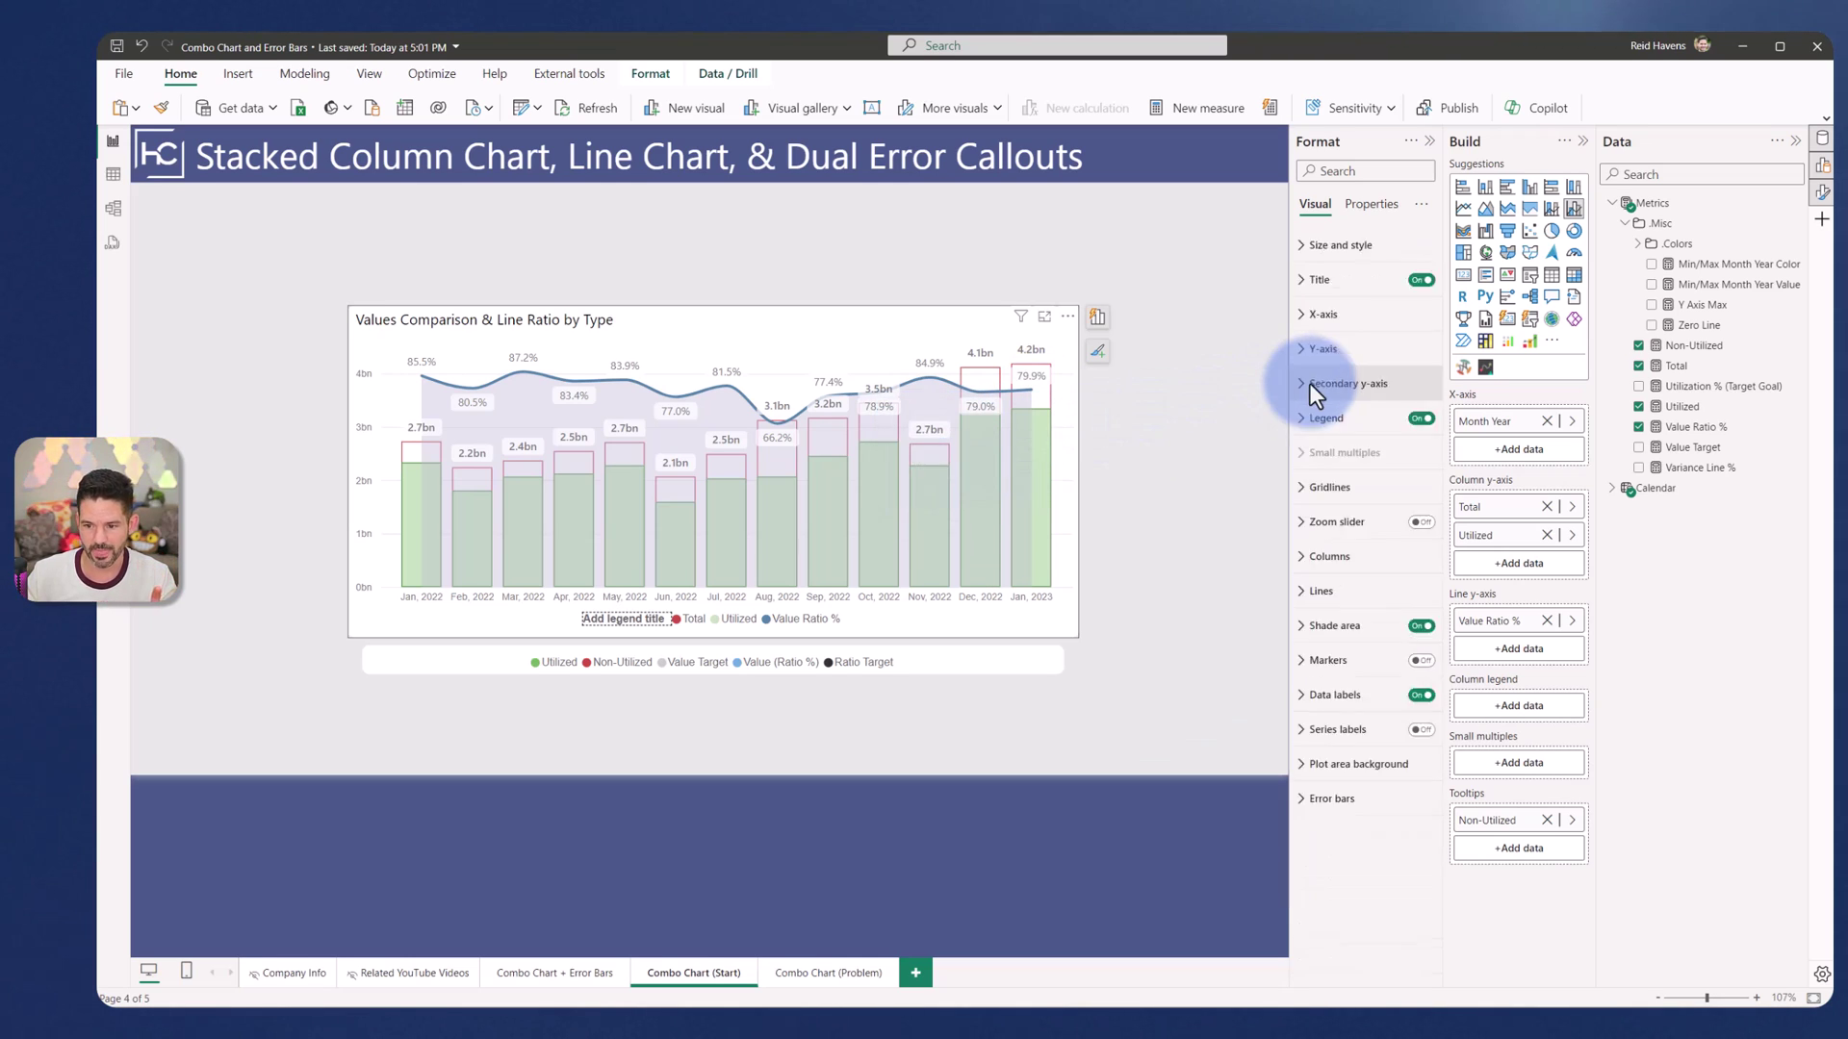
Step: Enable error bars on the Total series with Value Target as the upper bound
click(1340, 804)
scroll(1339, 806, down, 4)
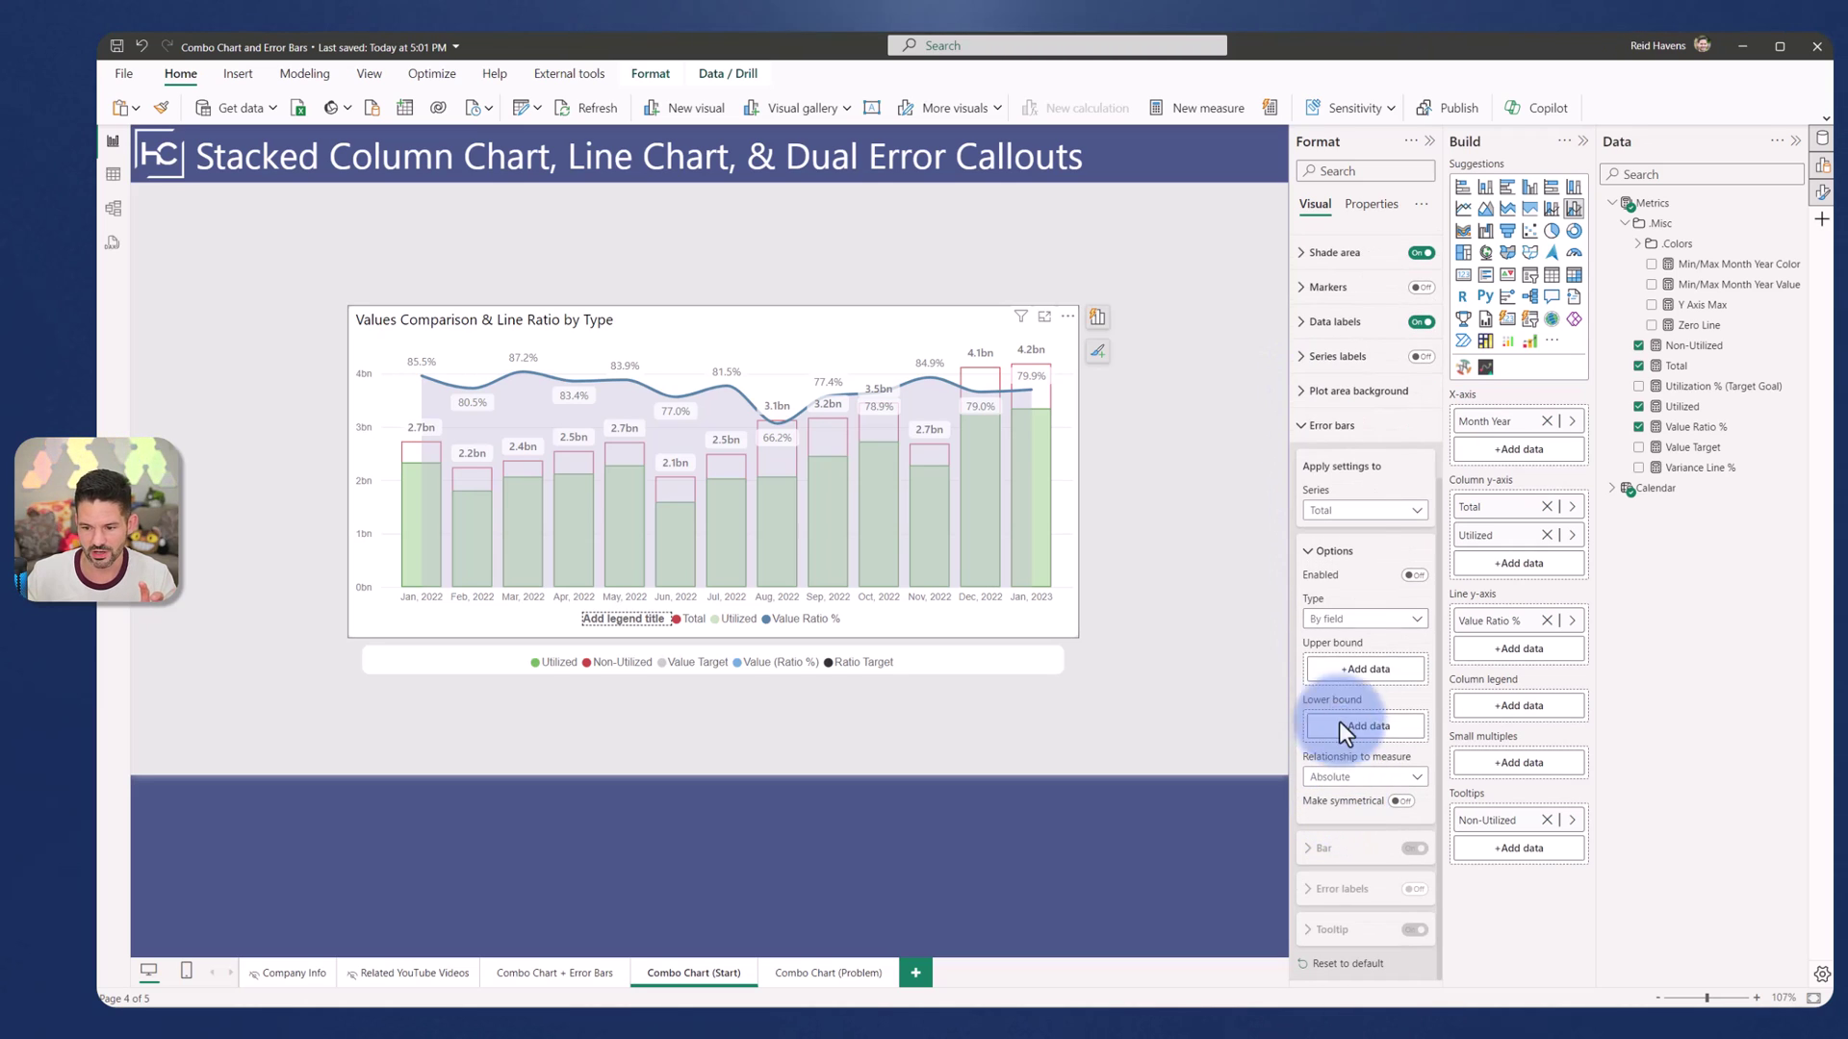
click(1340, 512)
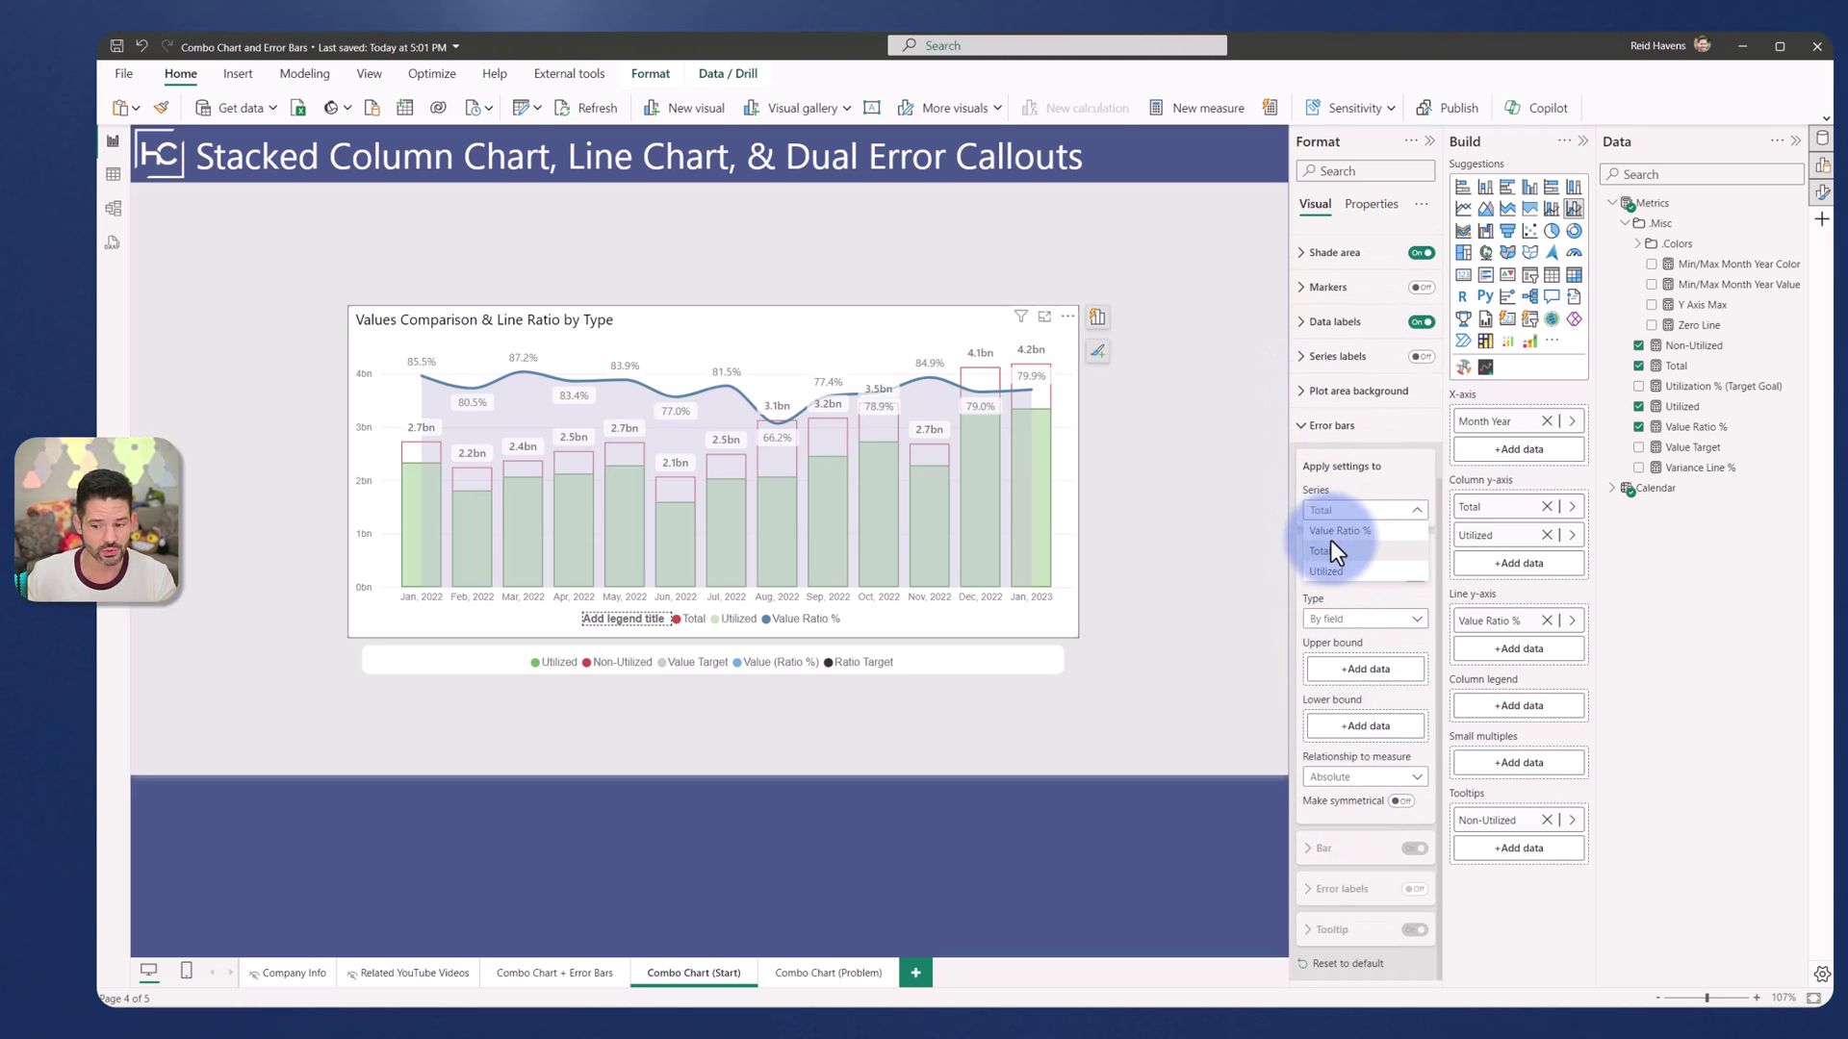
click(1365, 508)
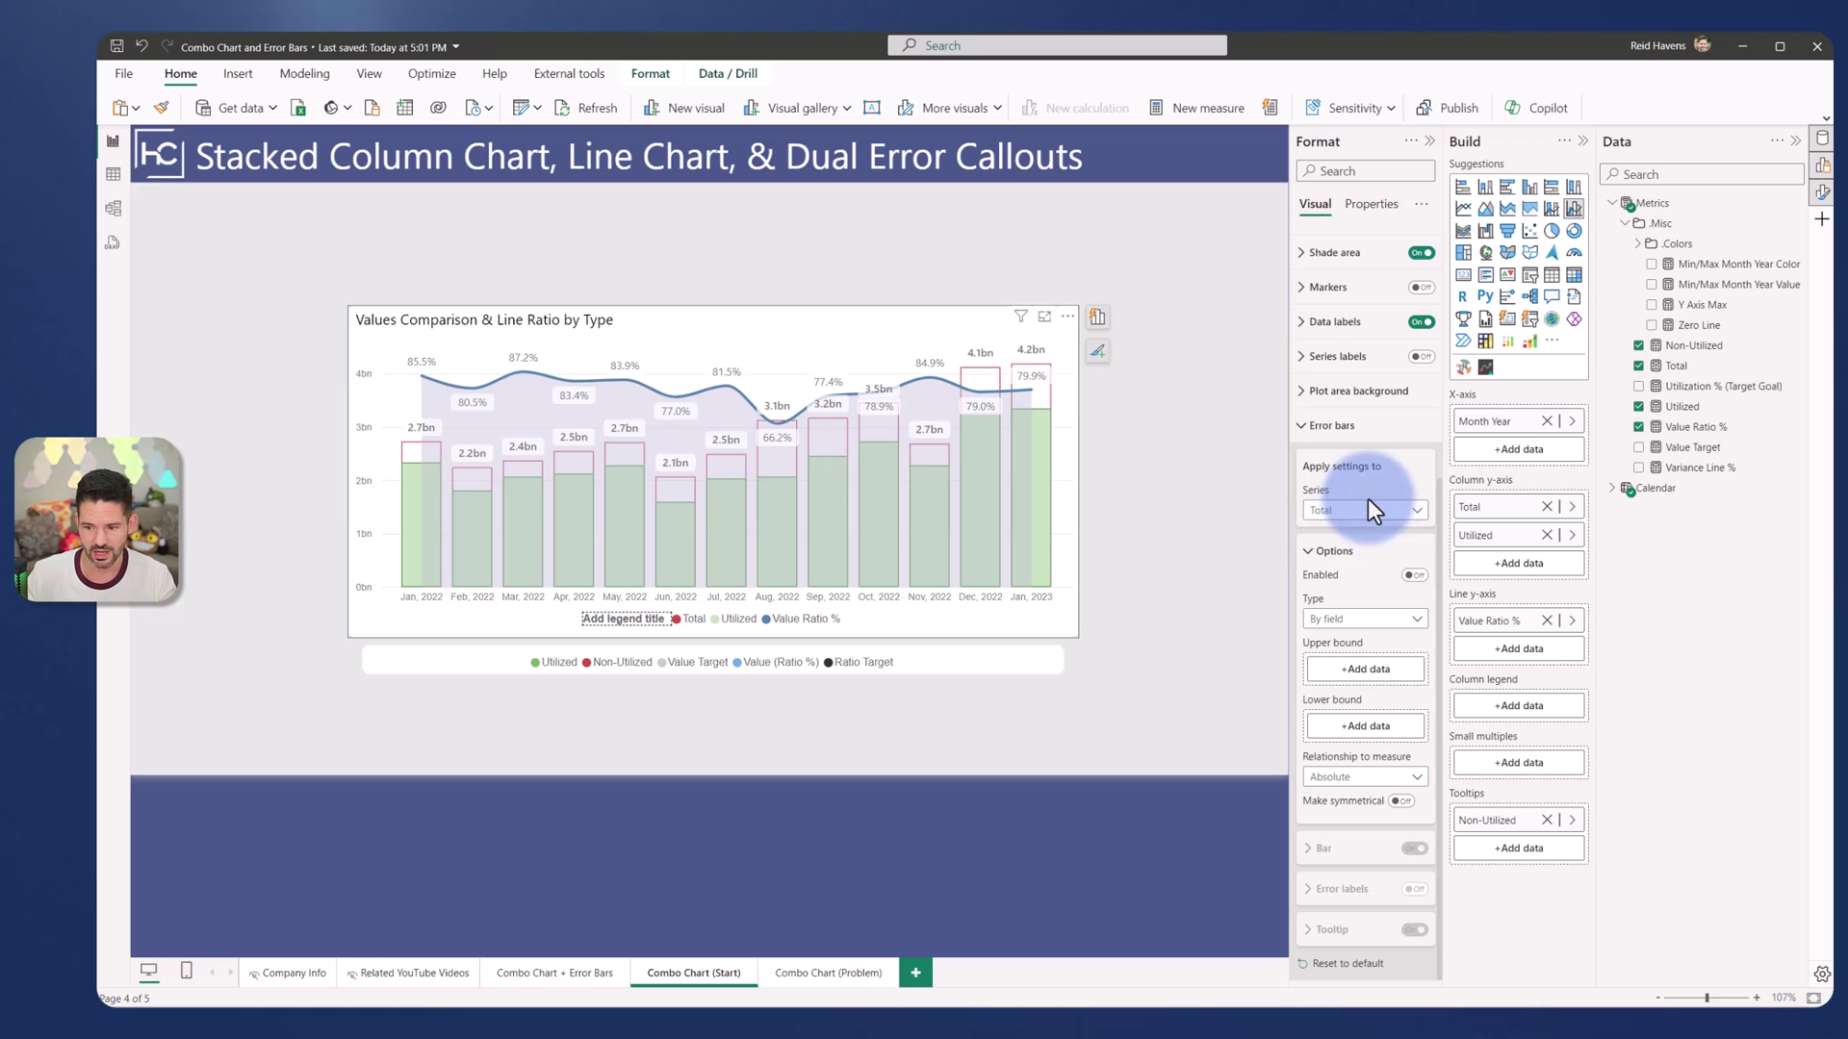
click(1414, 581)
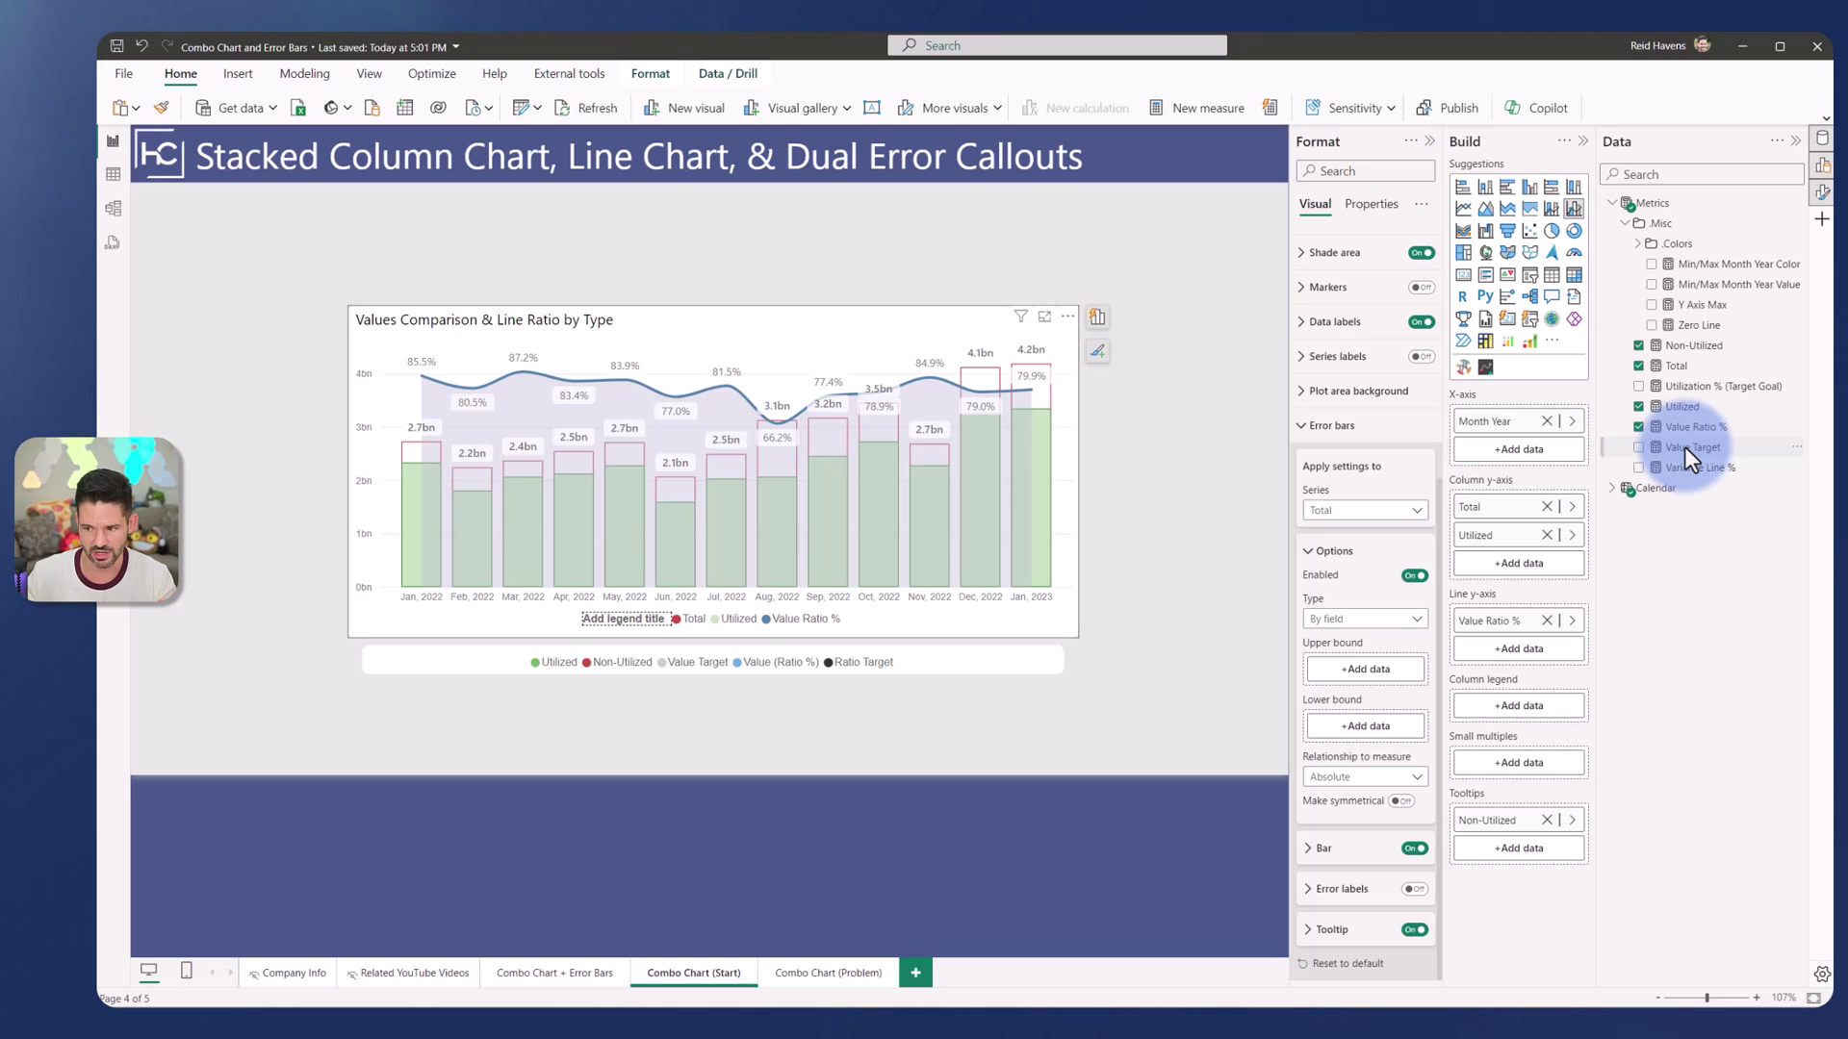
drag(1710, 555, 1361, 668)
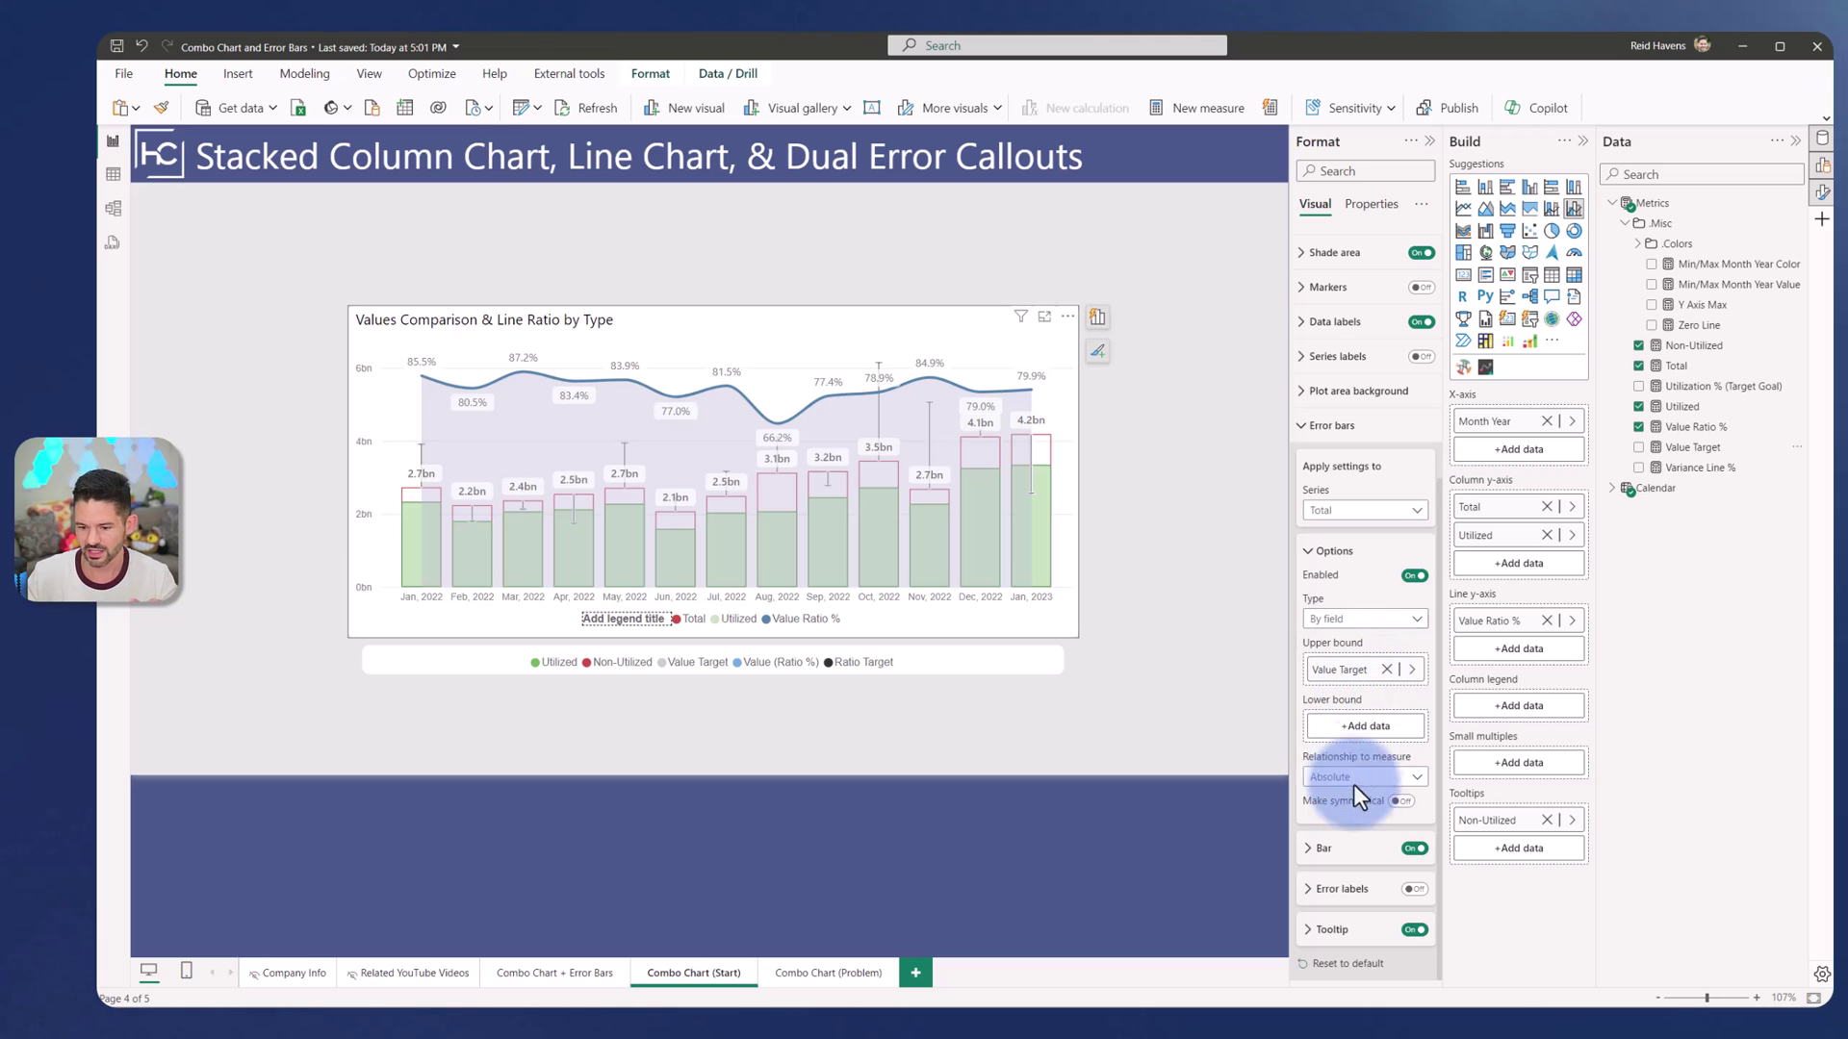
Step: Remove the error bar markers, color the bars light grey, and keep a 1 px border
click(1350, 848)
scroll(1352, 834, down, 3)
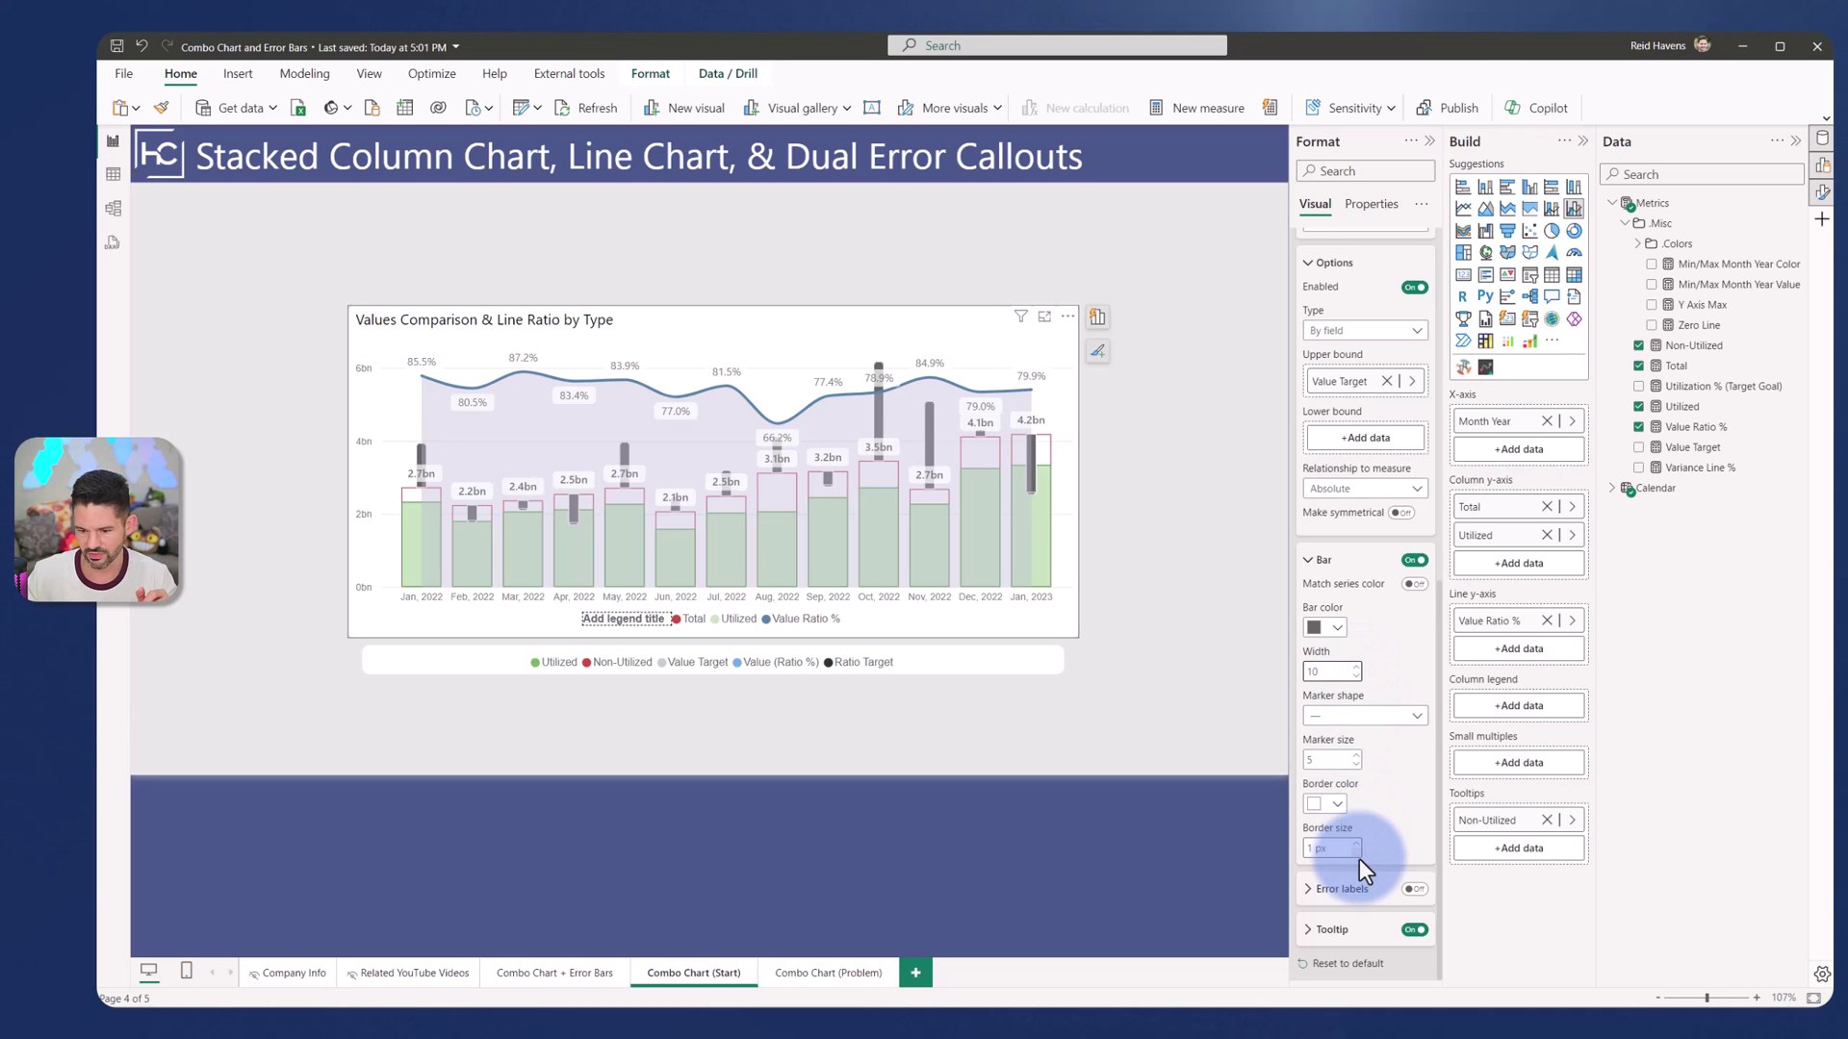
click(1327, 716)
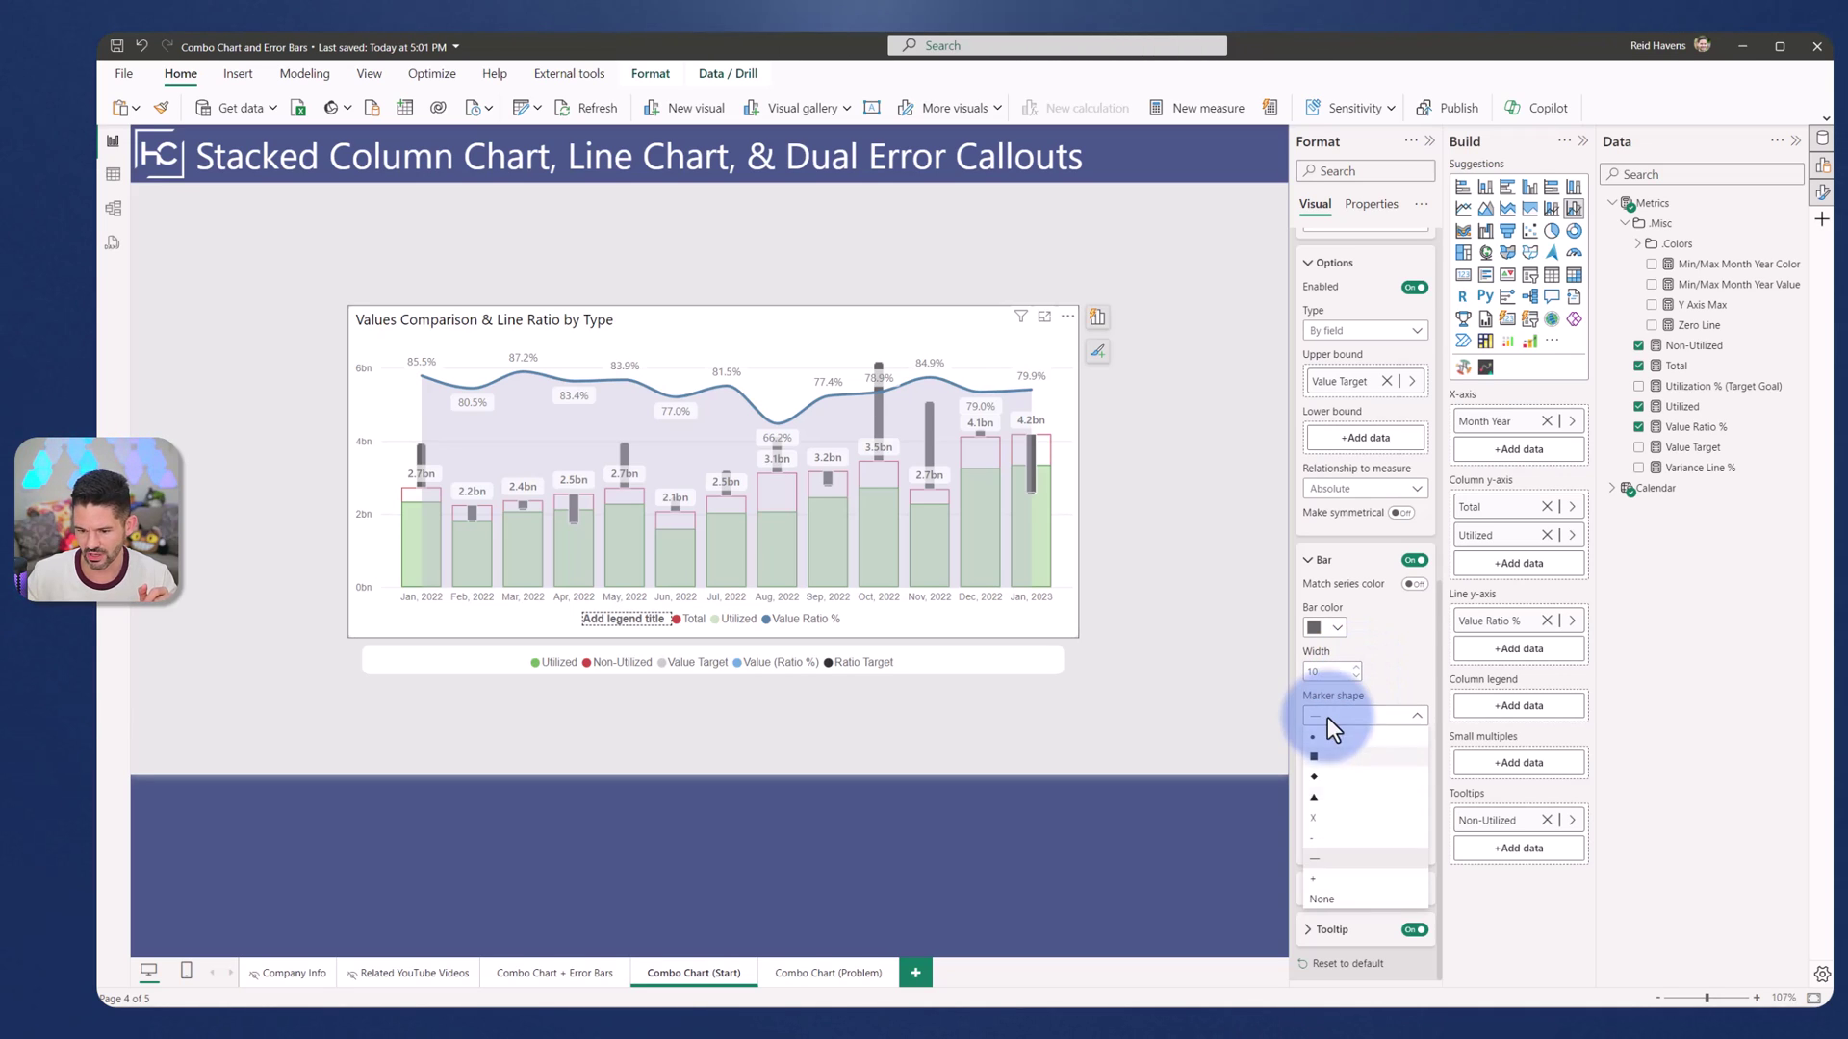
click(1330, 898)
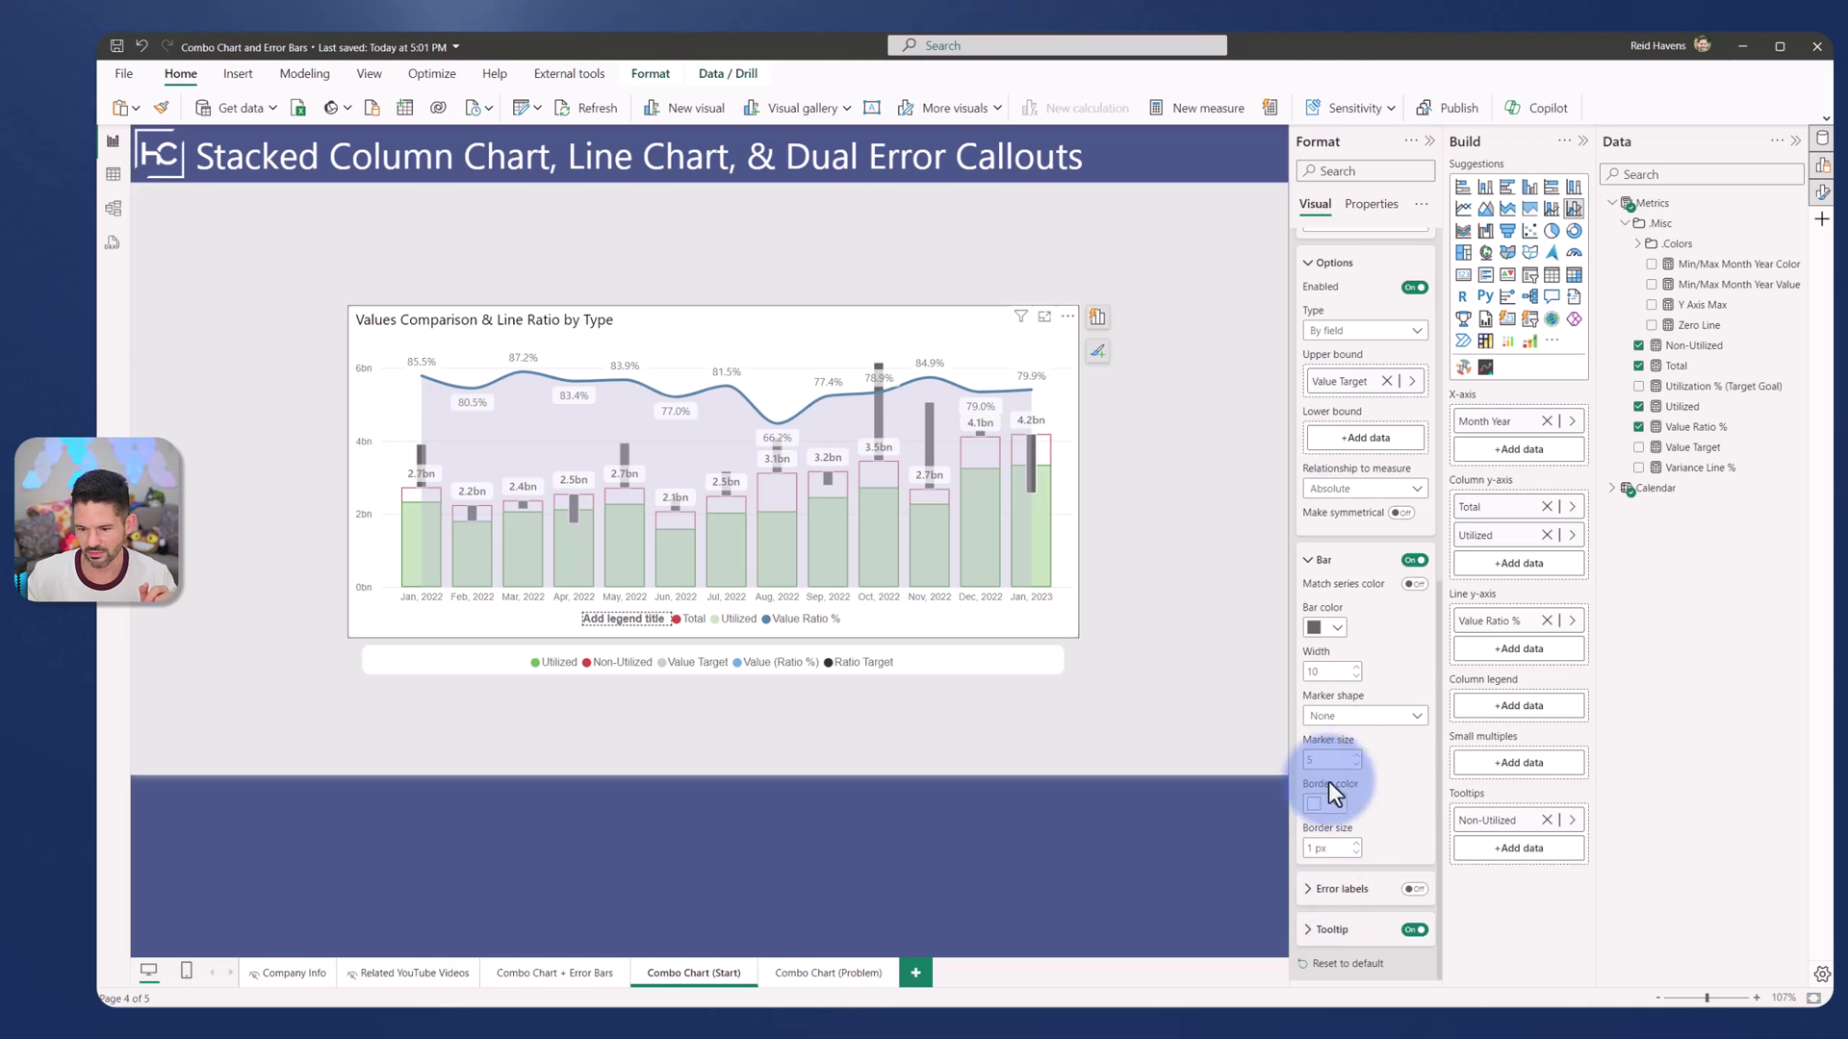
click(1326, 624)
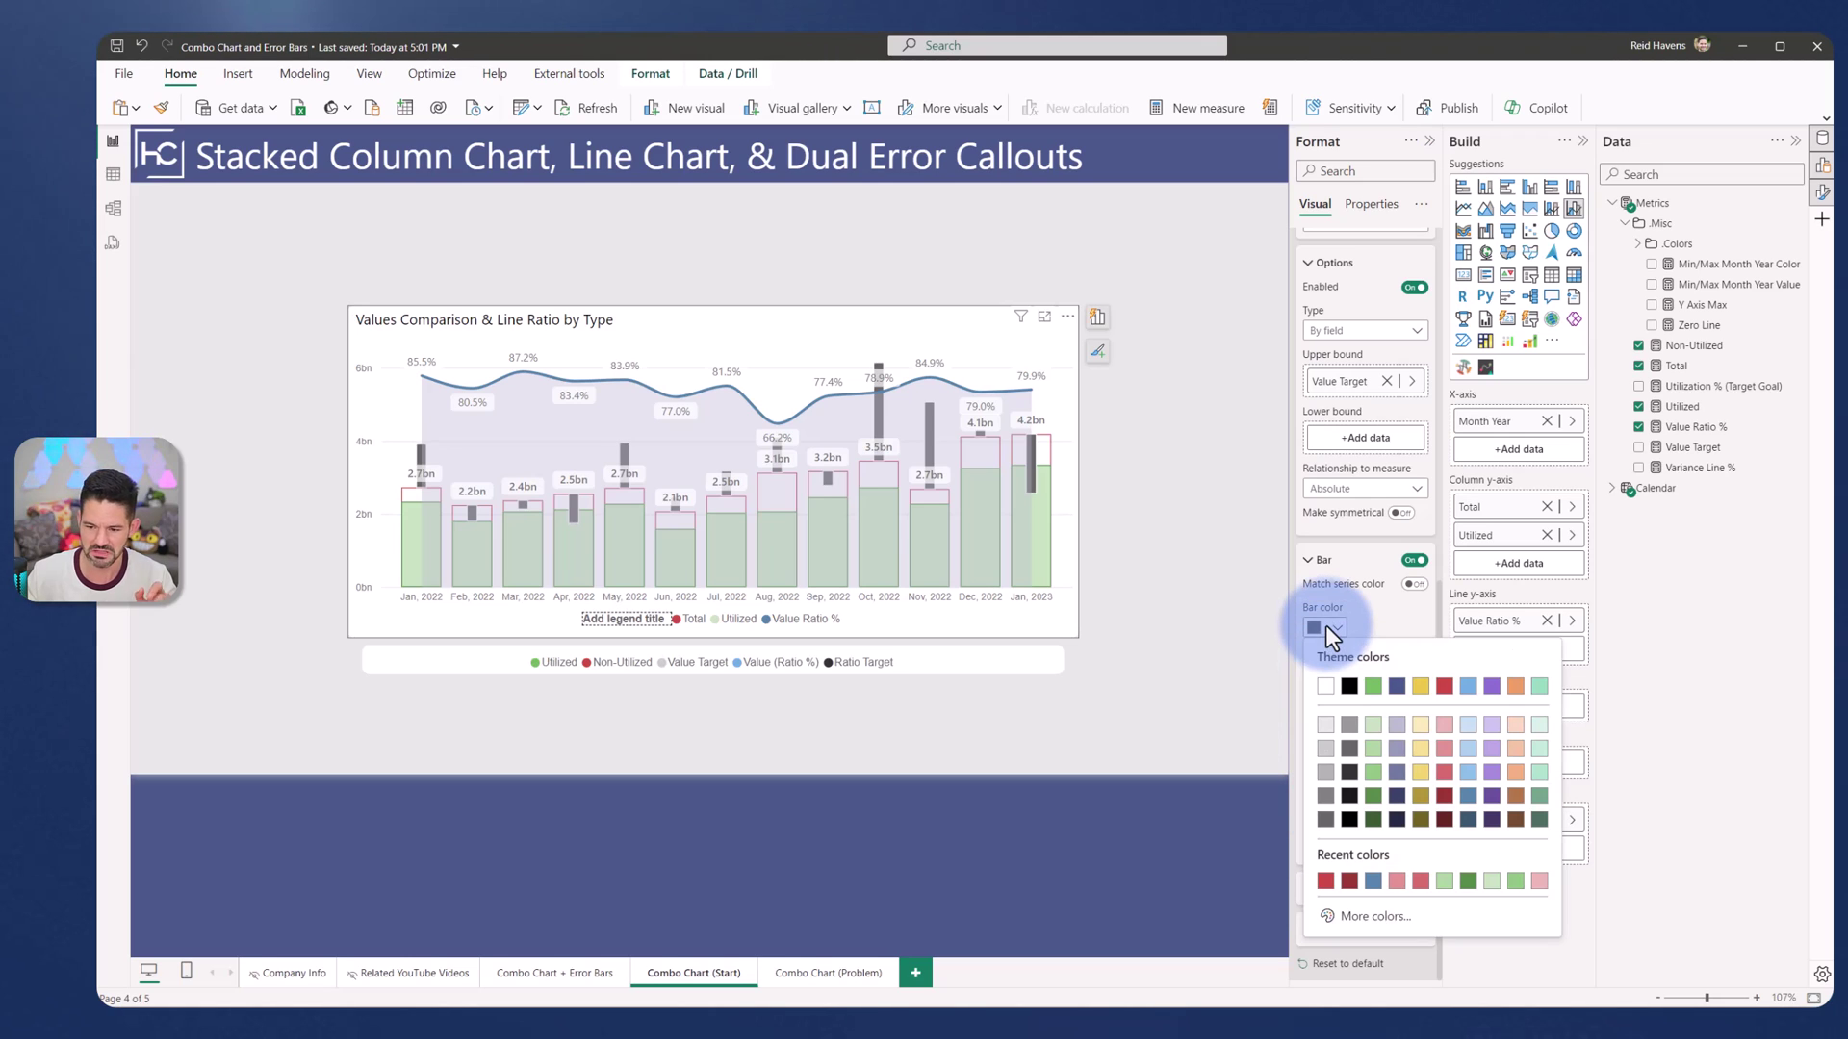
click(1327, 744)
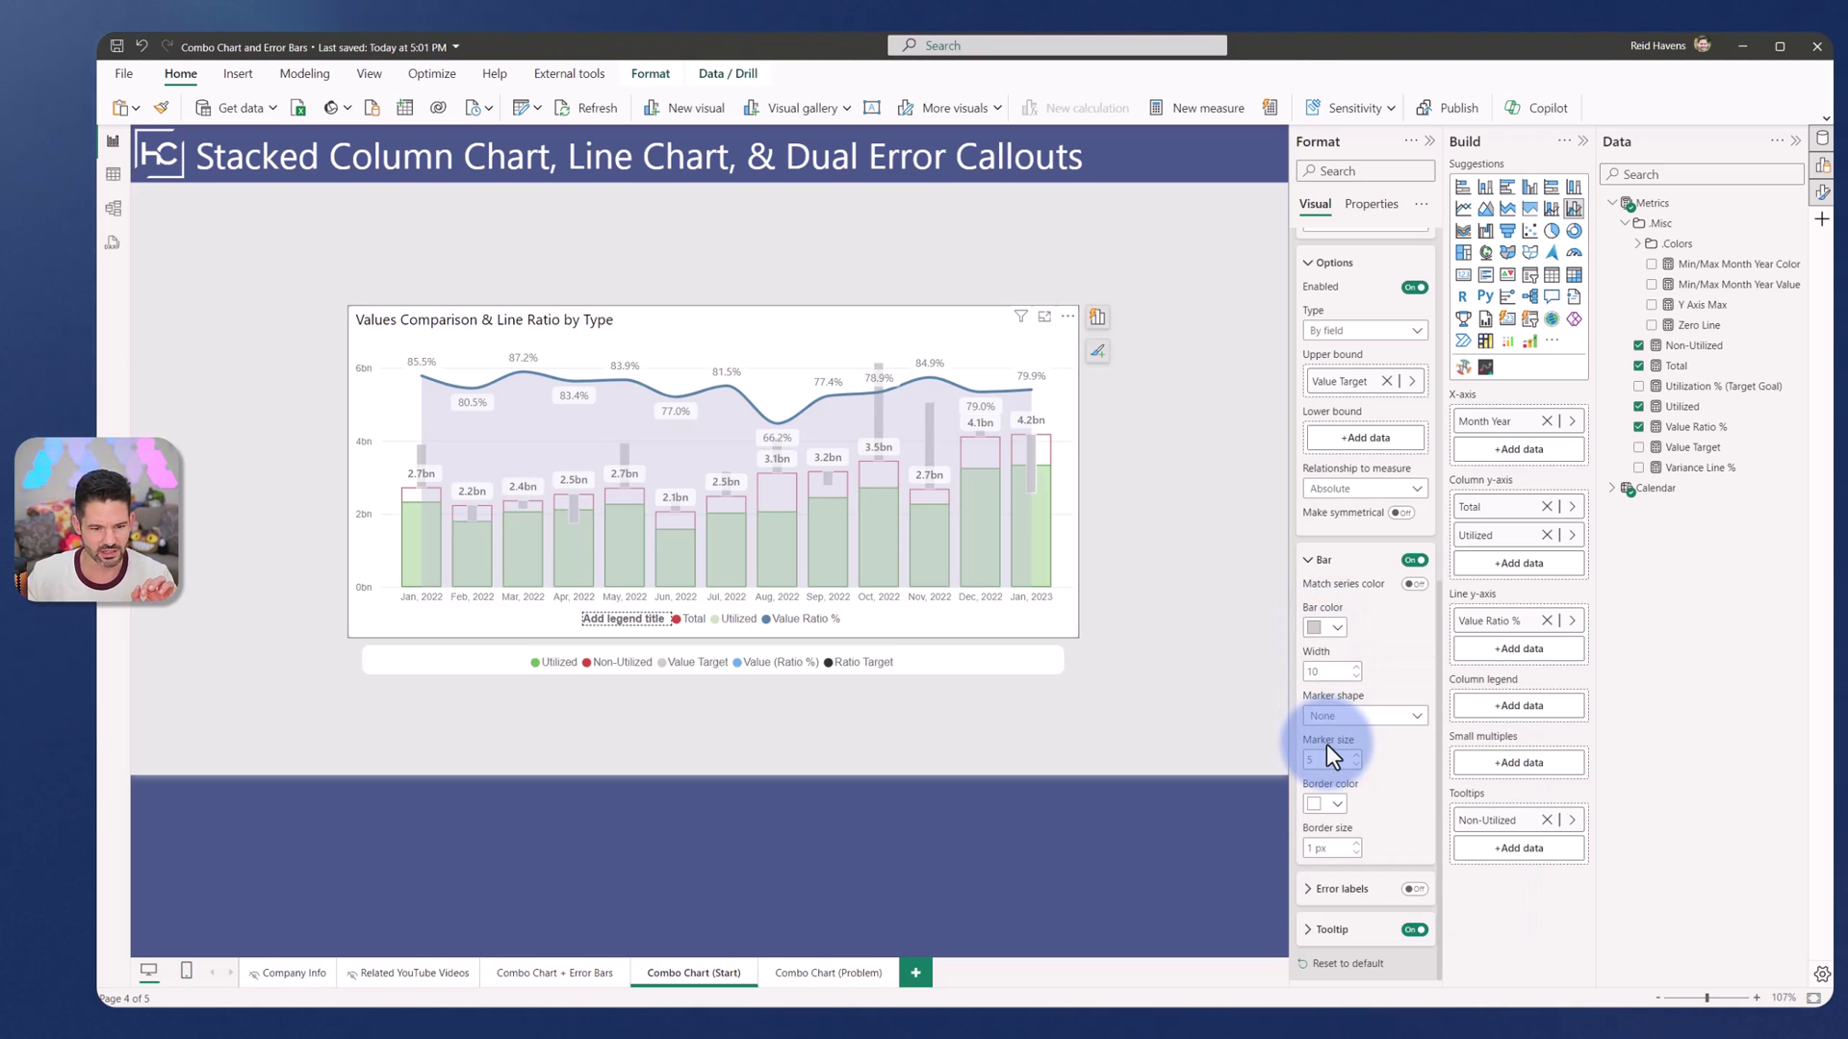
click(1357, 855)
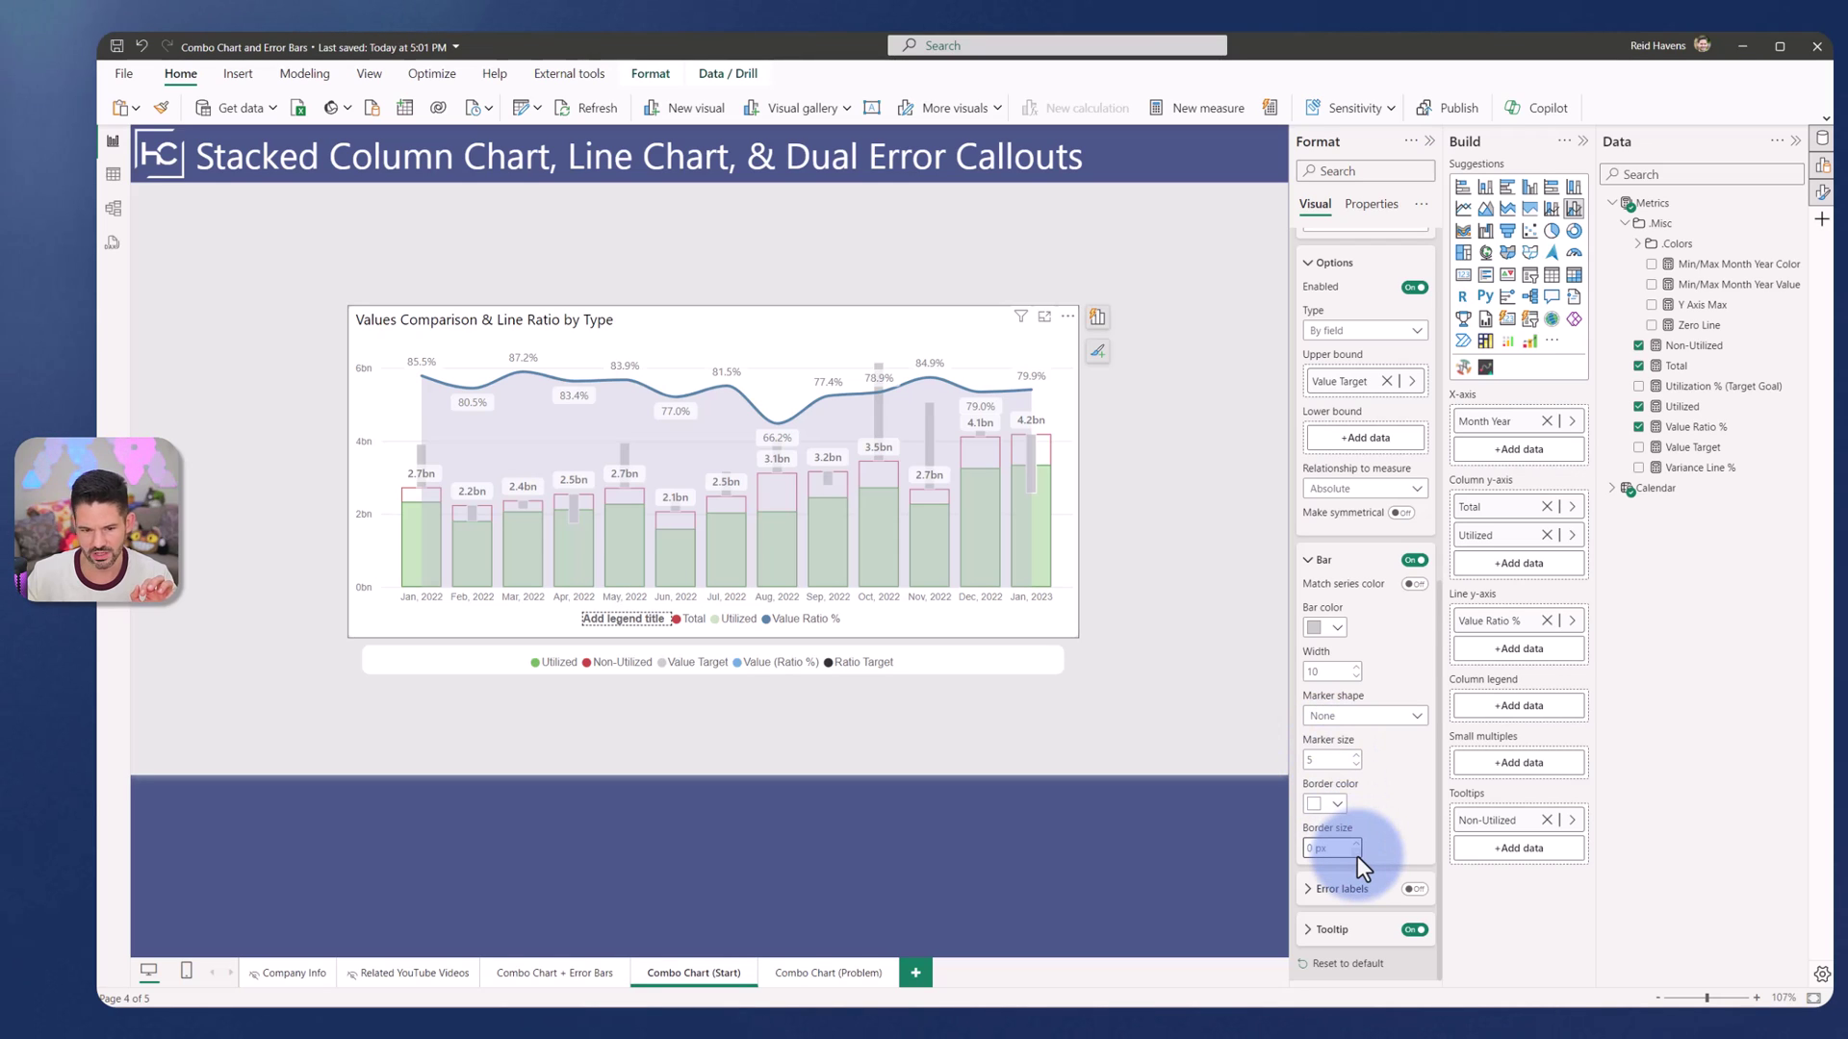
click(1357, 844)
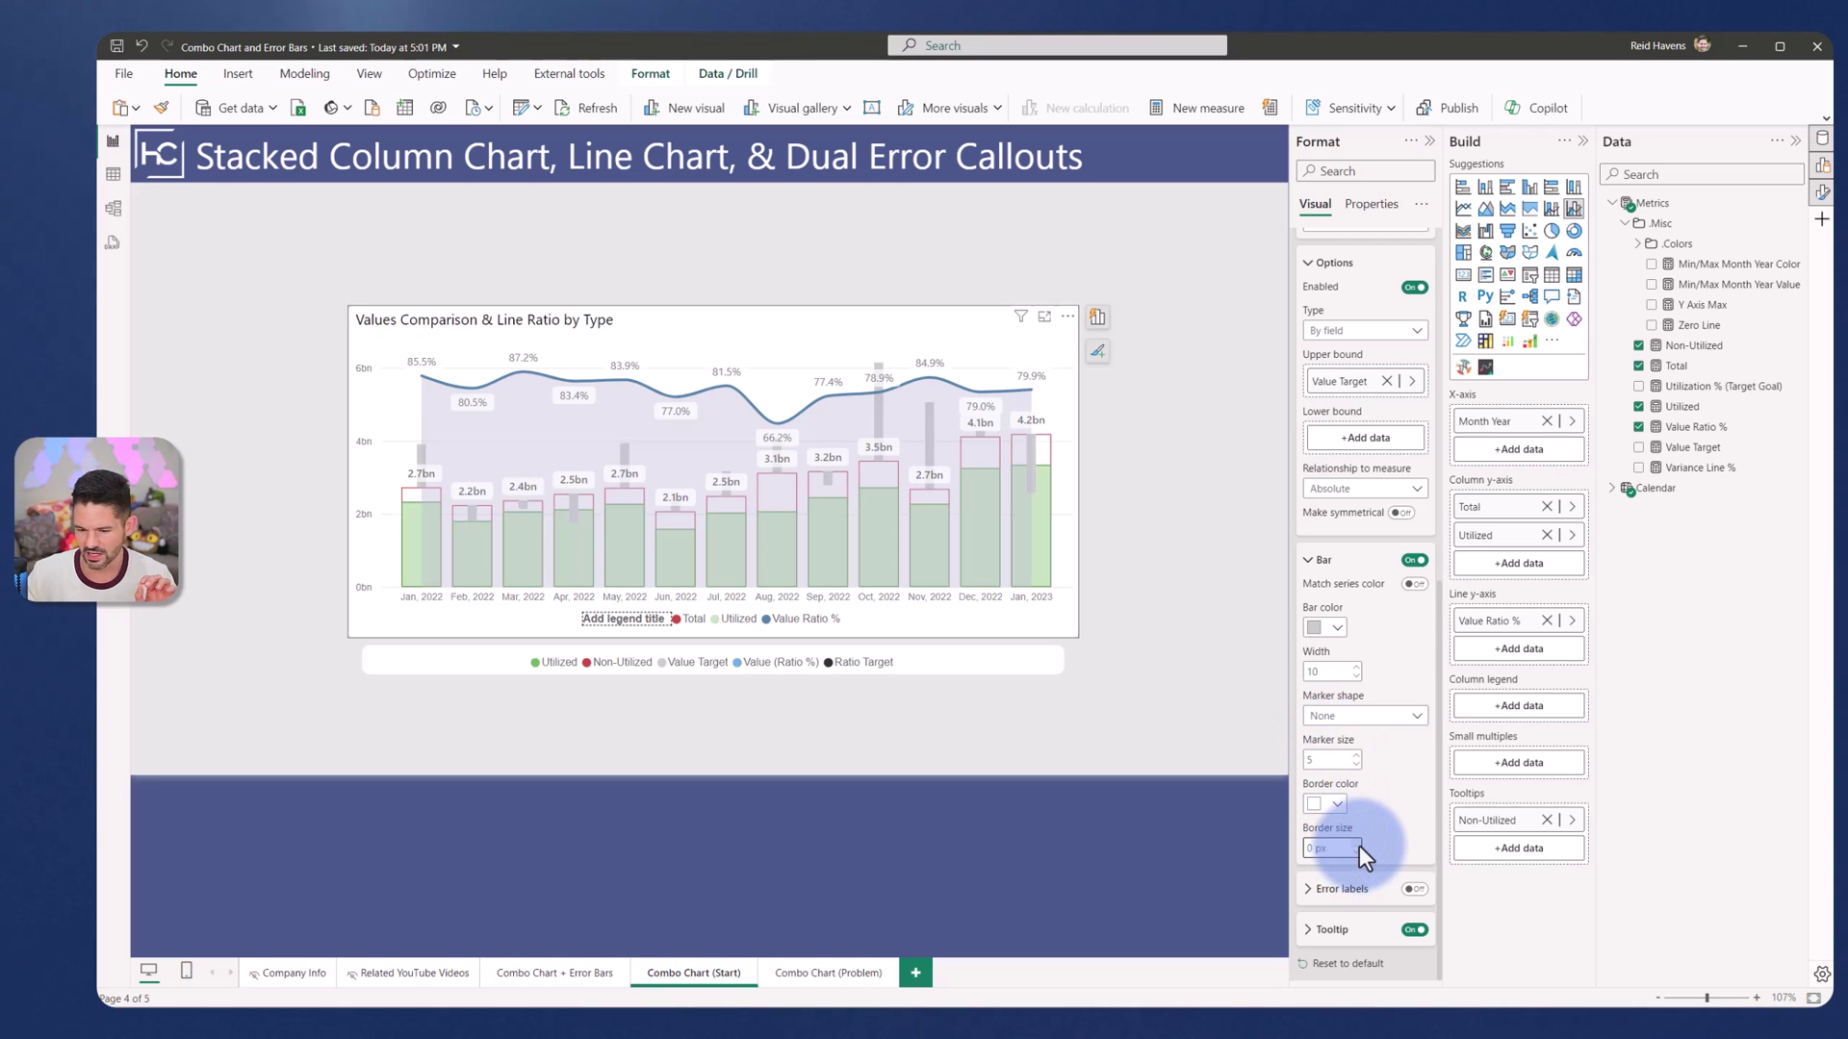
Step: Try border colors and settle on a light grey error bar border
click(1335, 807)
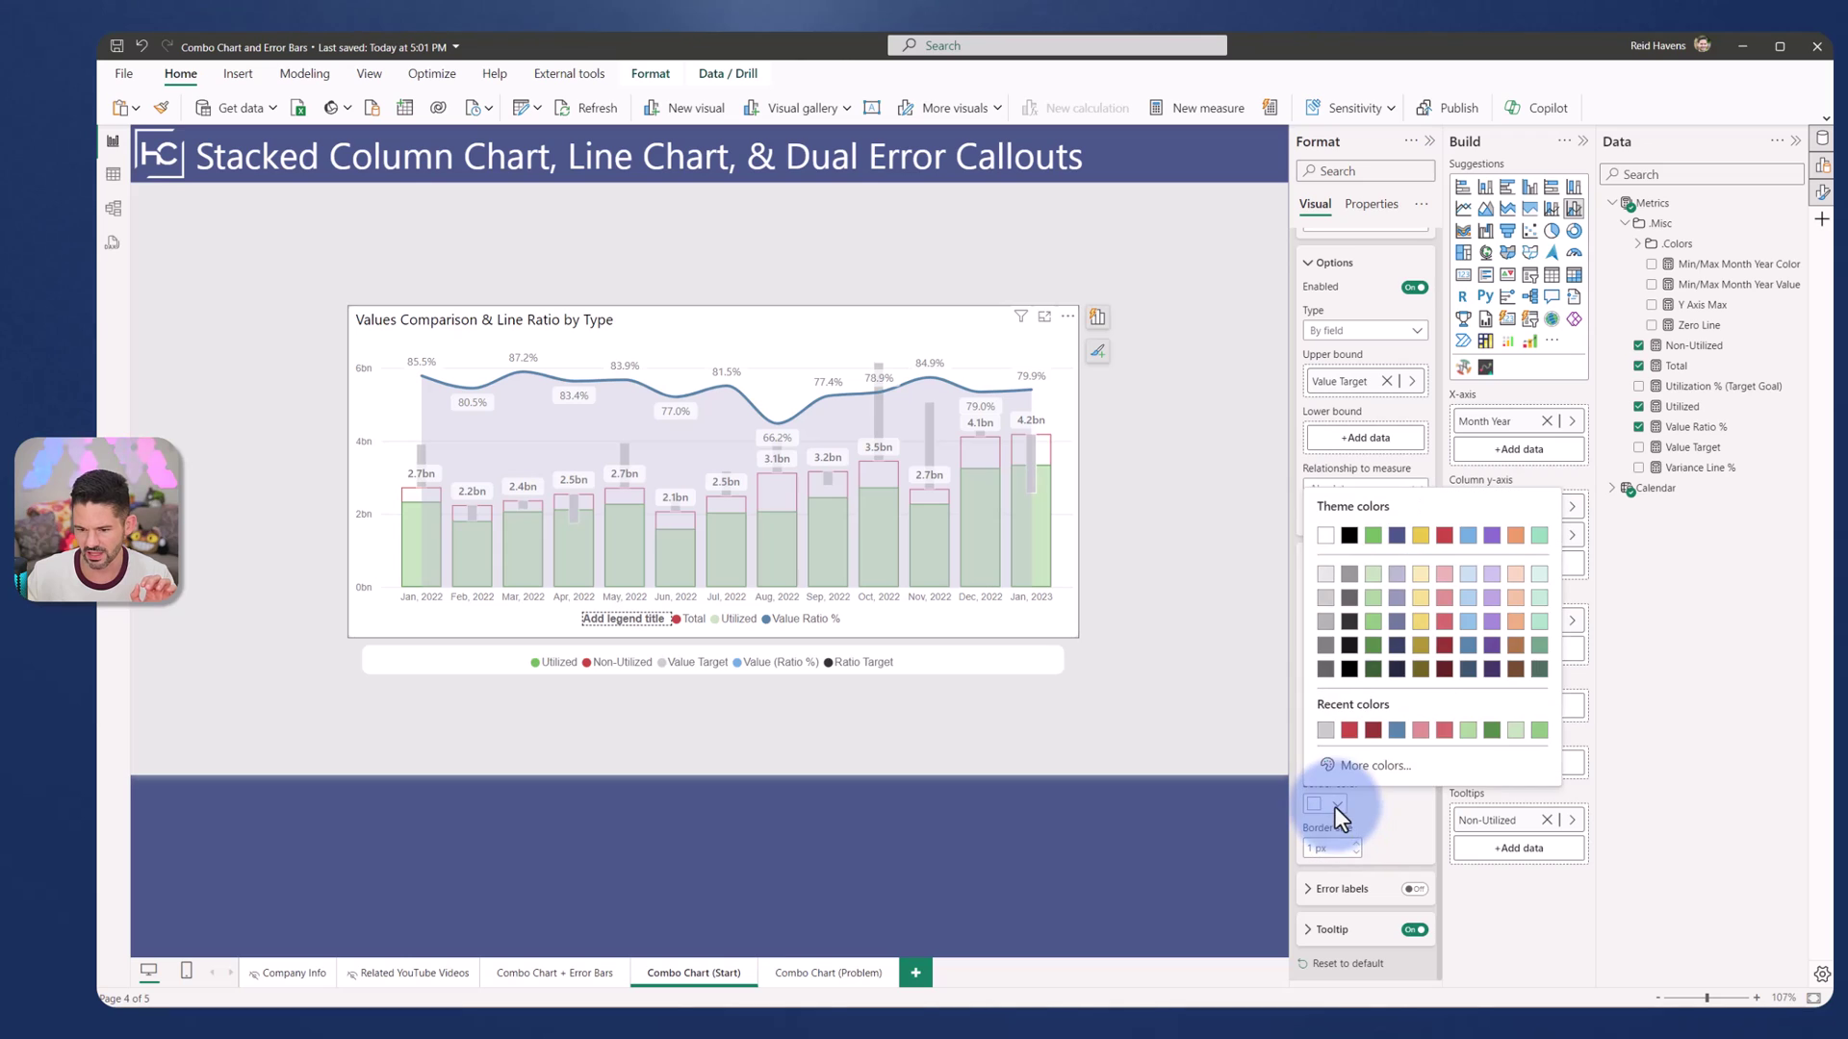
click(1322, 624)
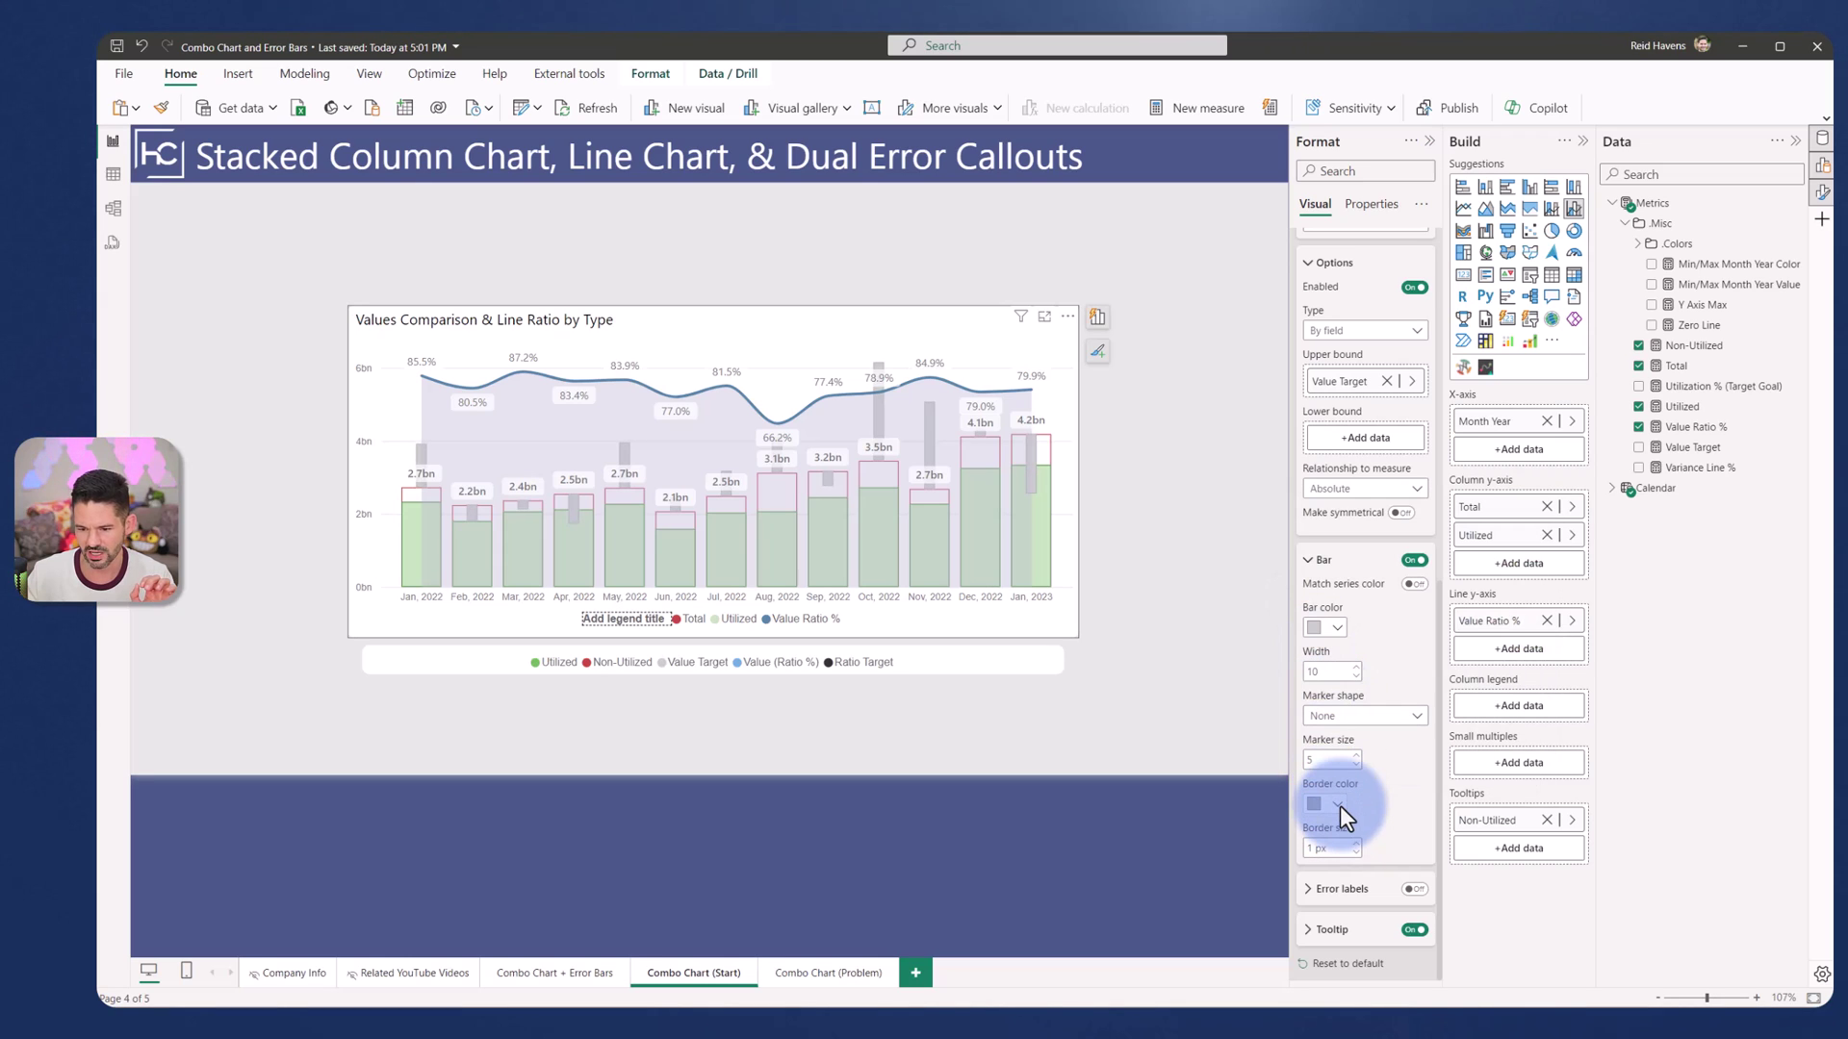
click(1338, 806)
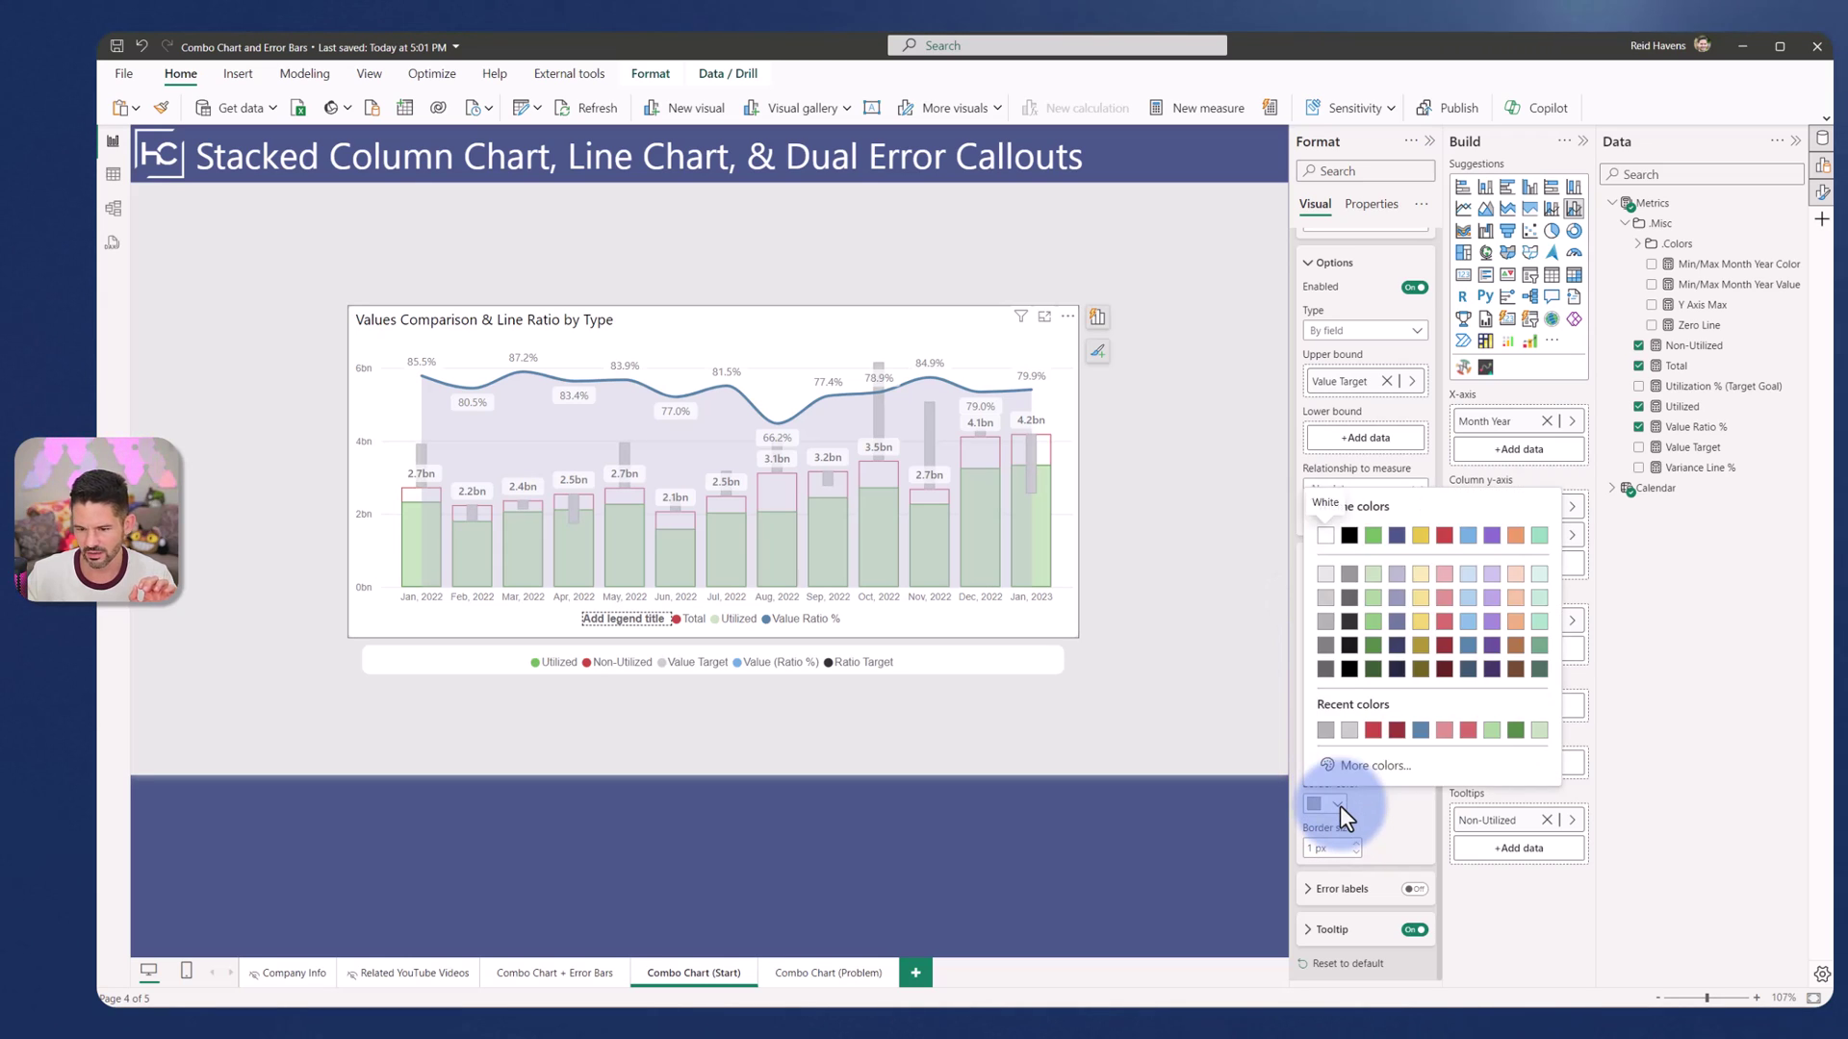
click(1339, 805)
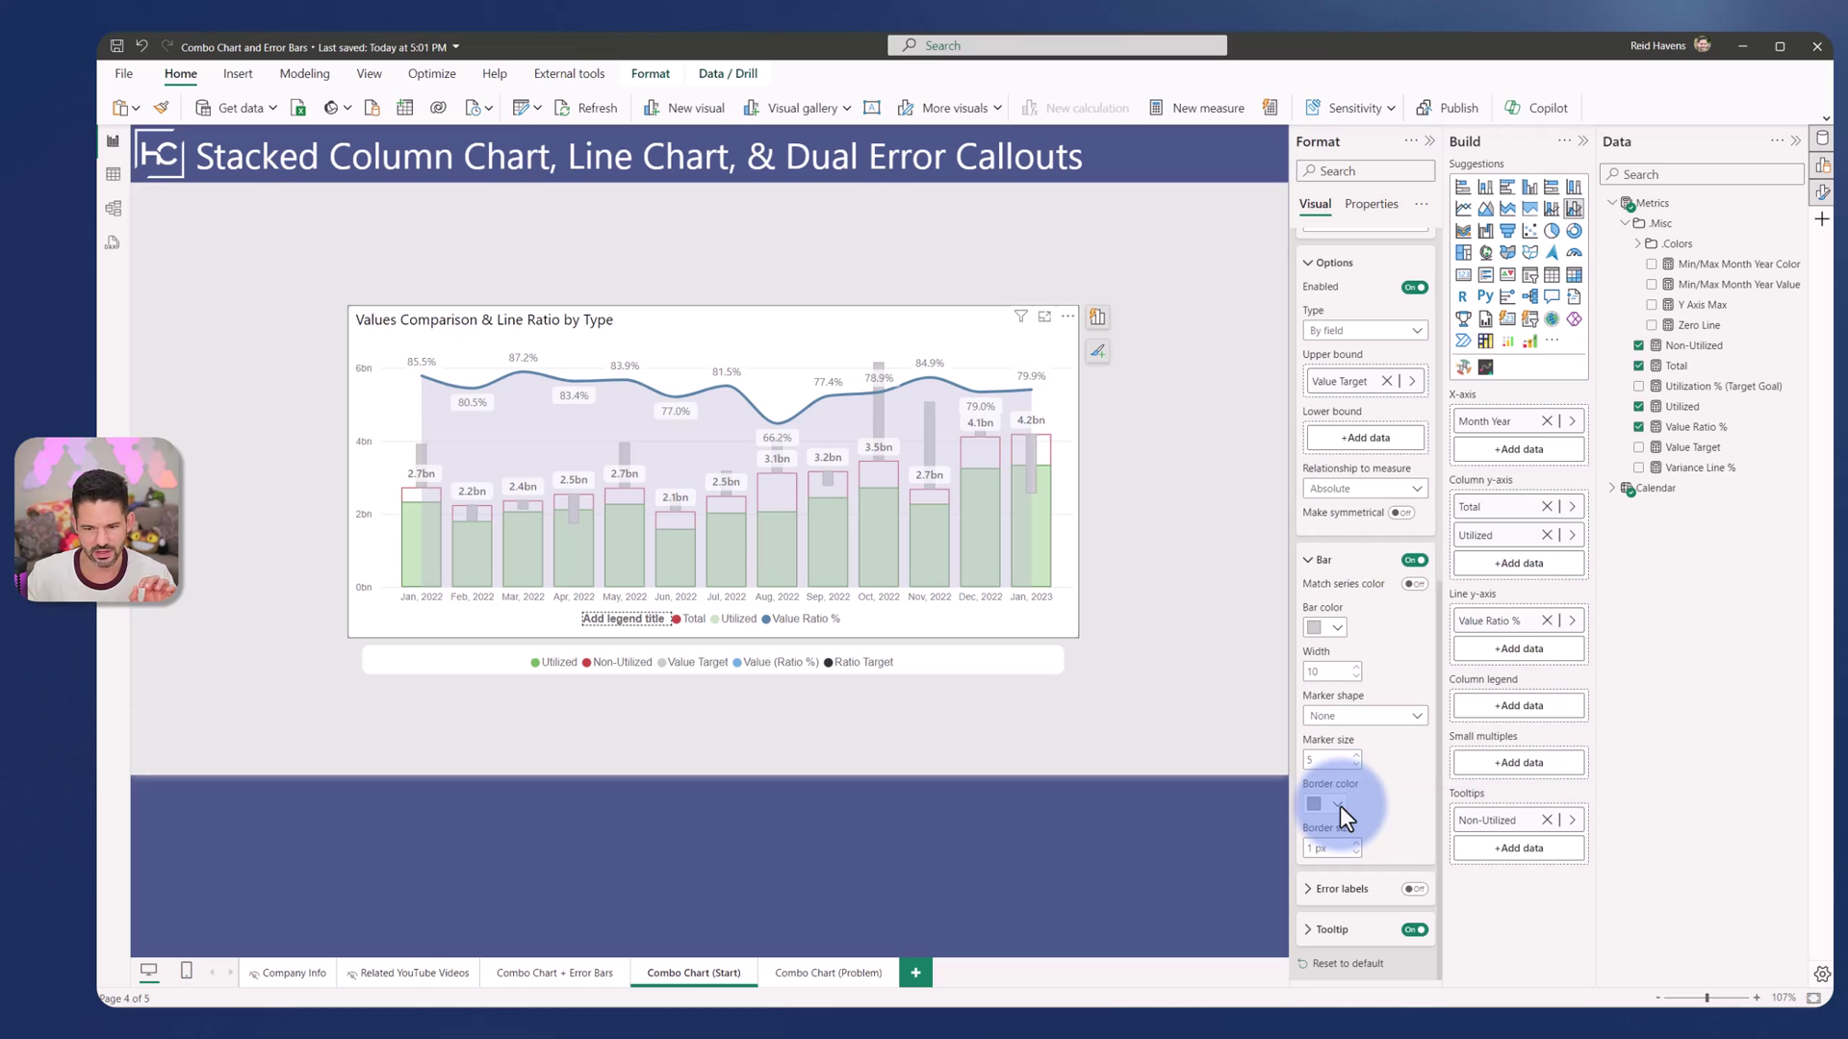
click(1338, 628)
click(1328, 716)
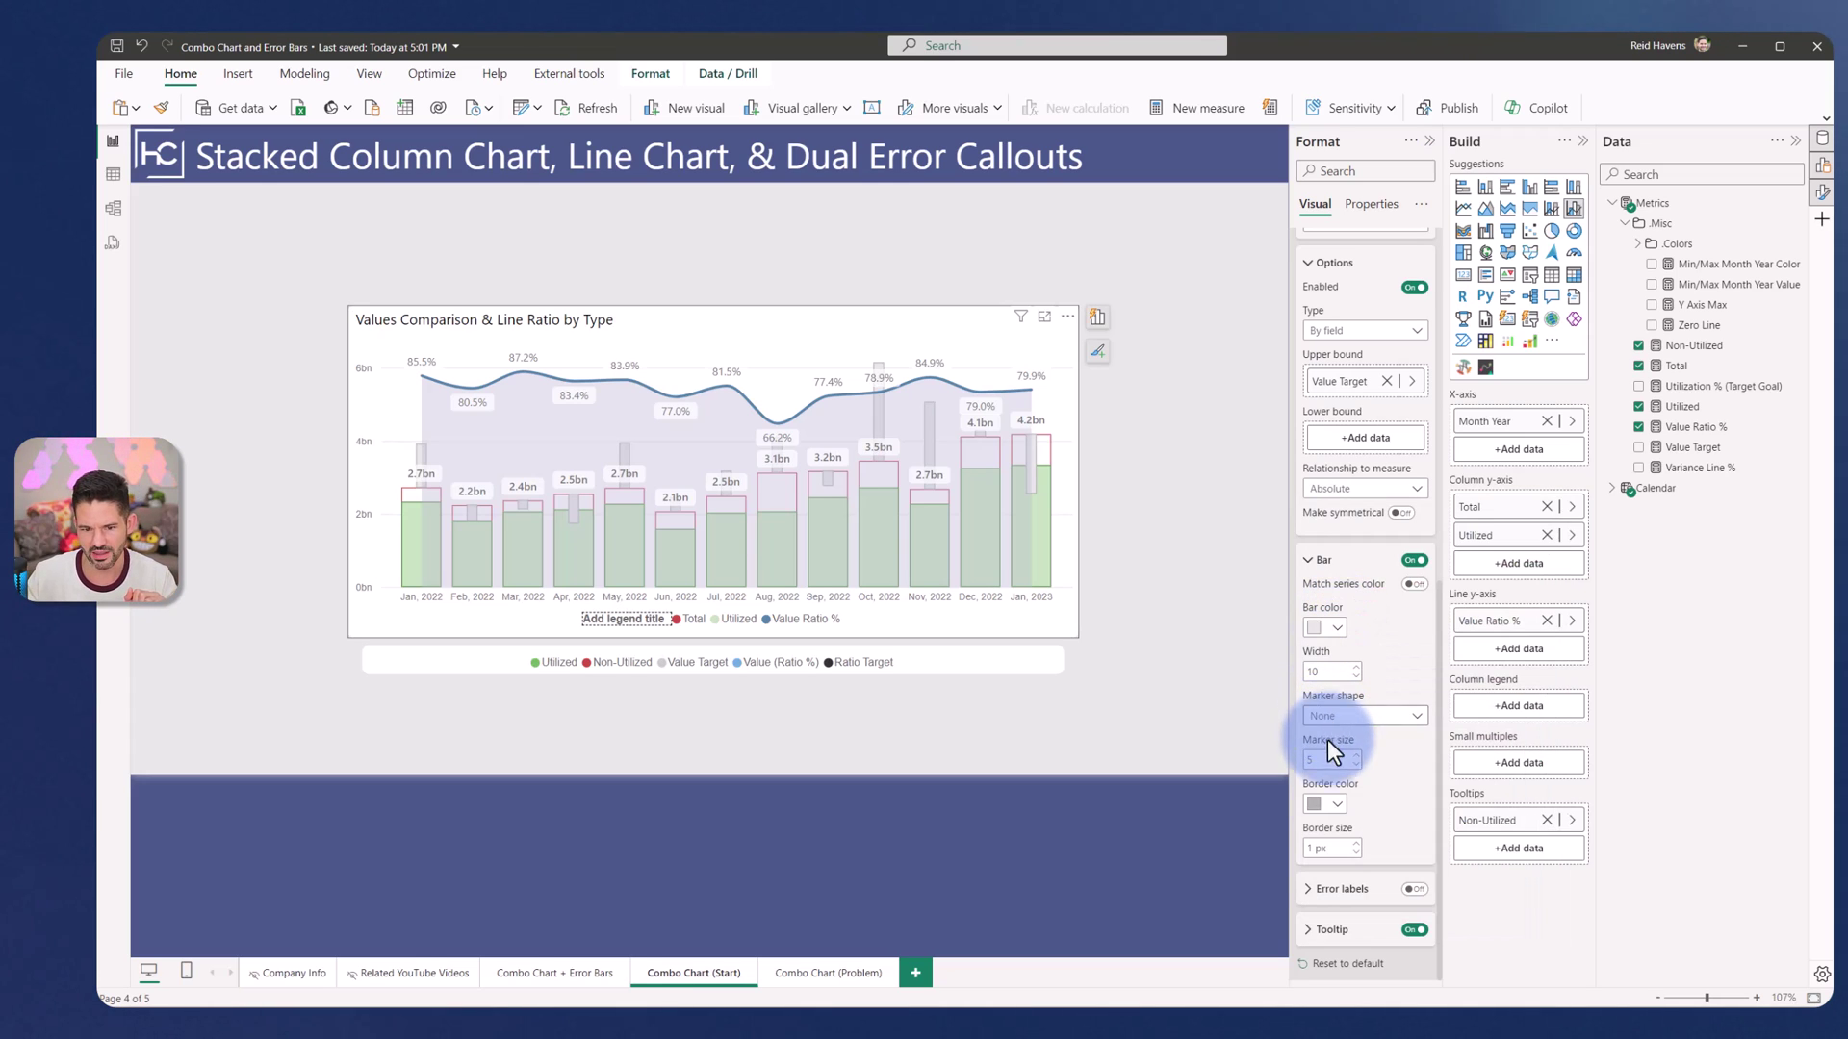
click(1336, 806)
click(1327, 607)
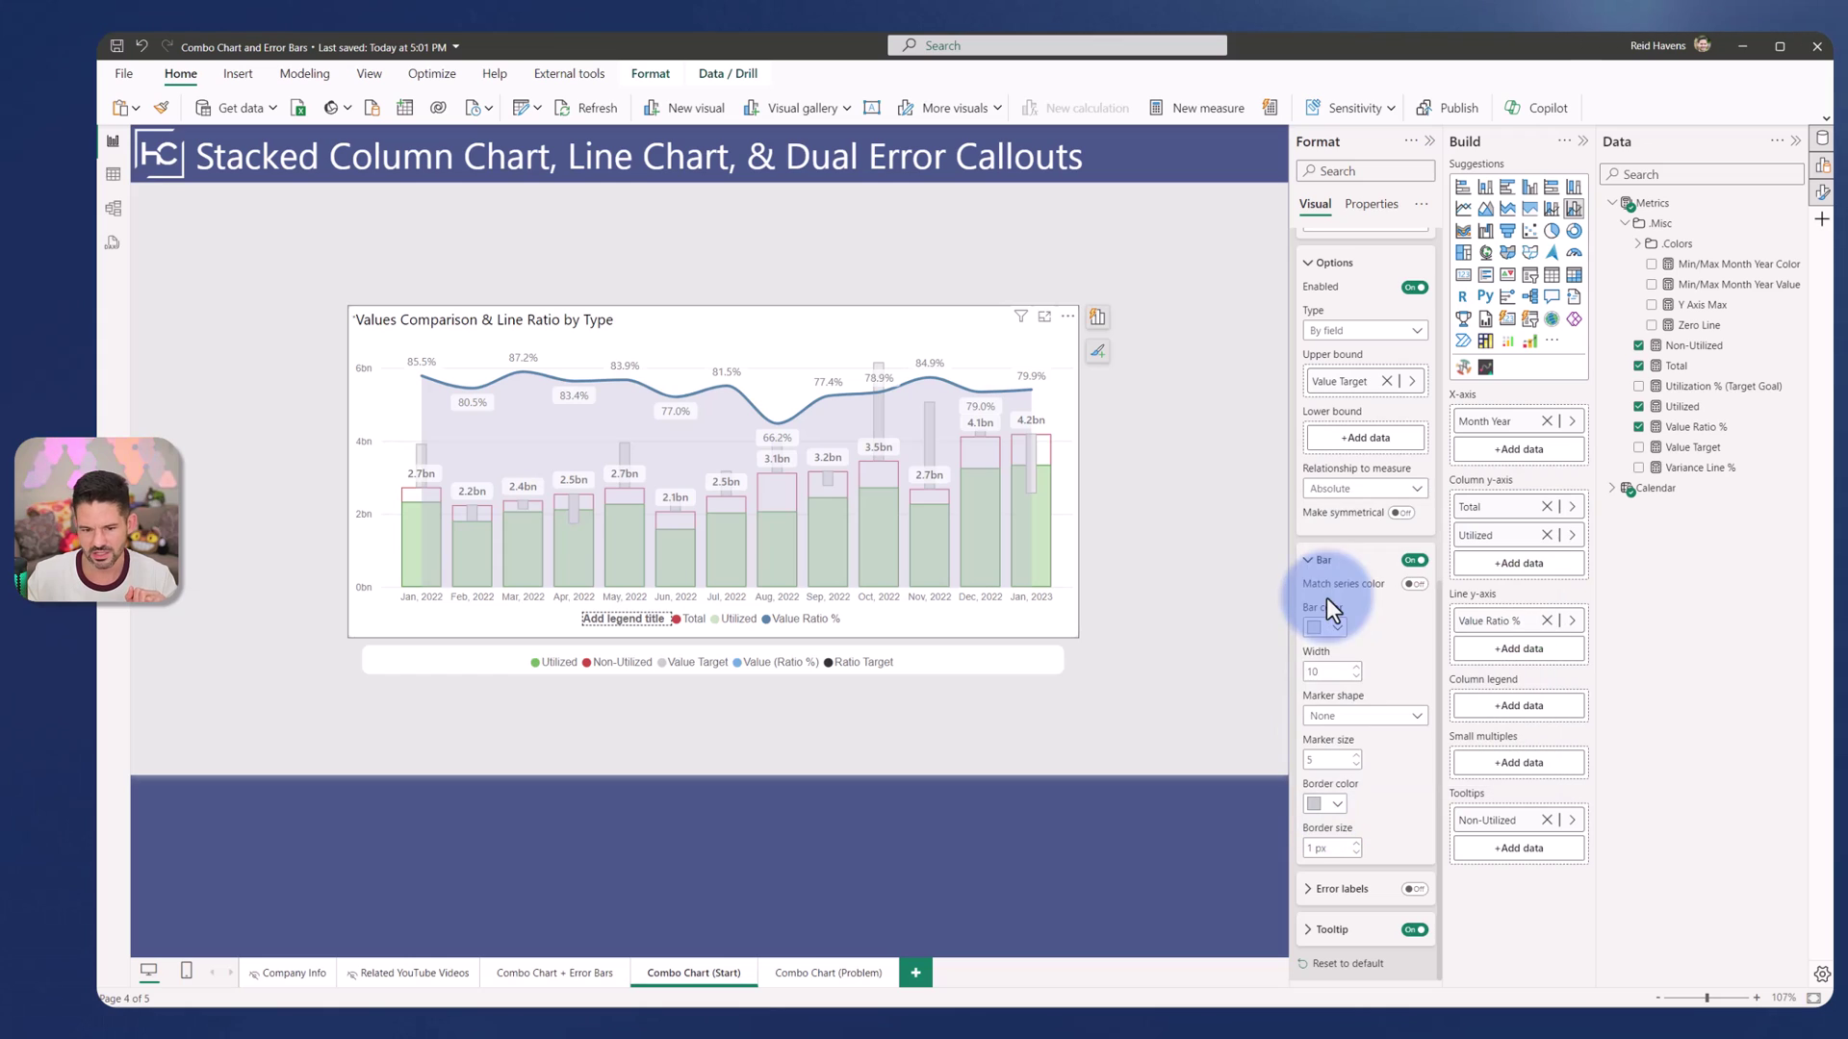
click(1329, 805)
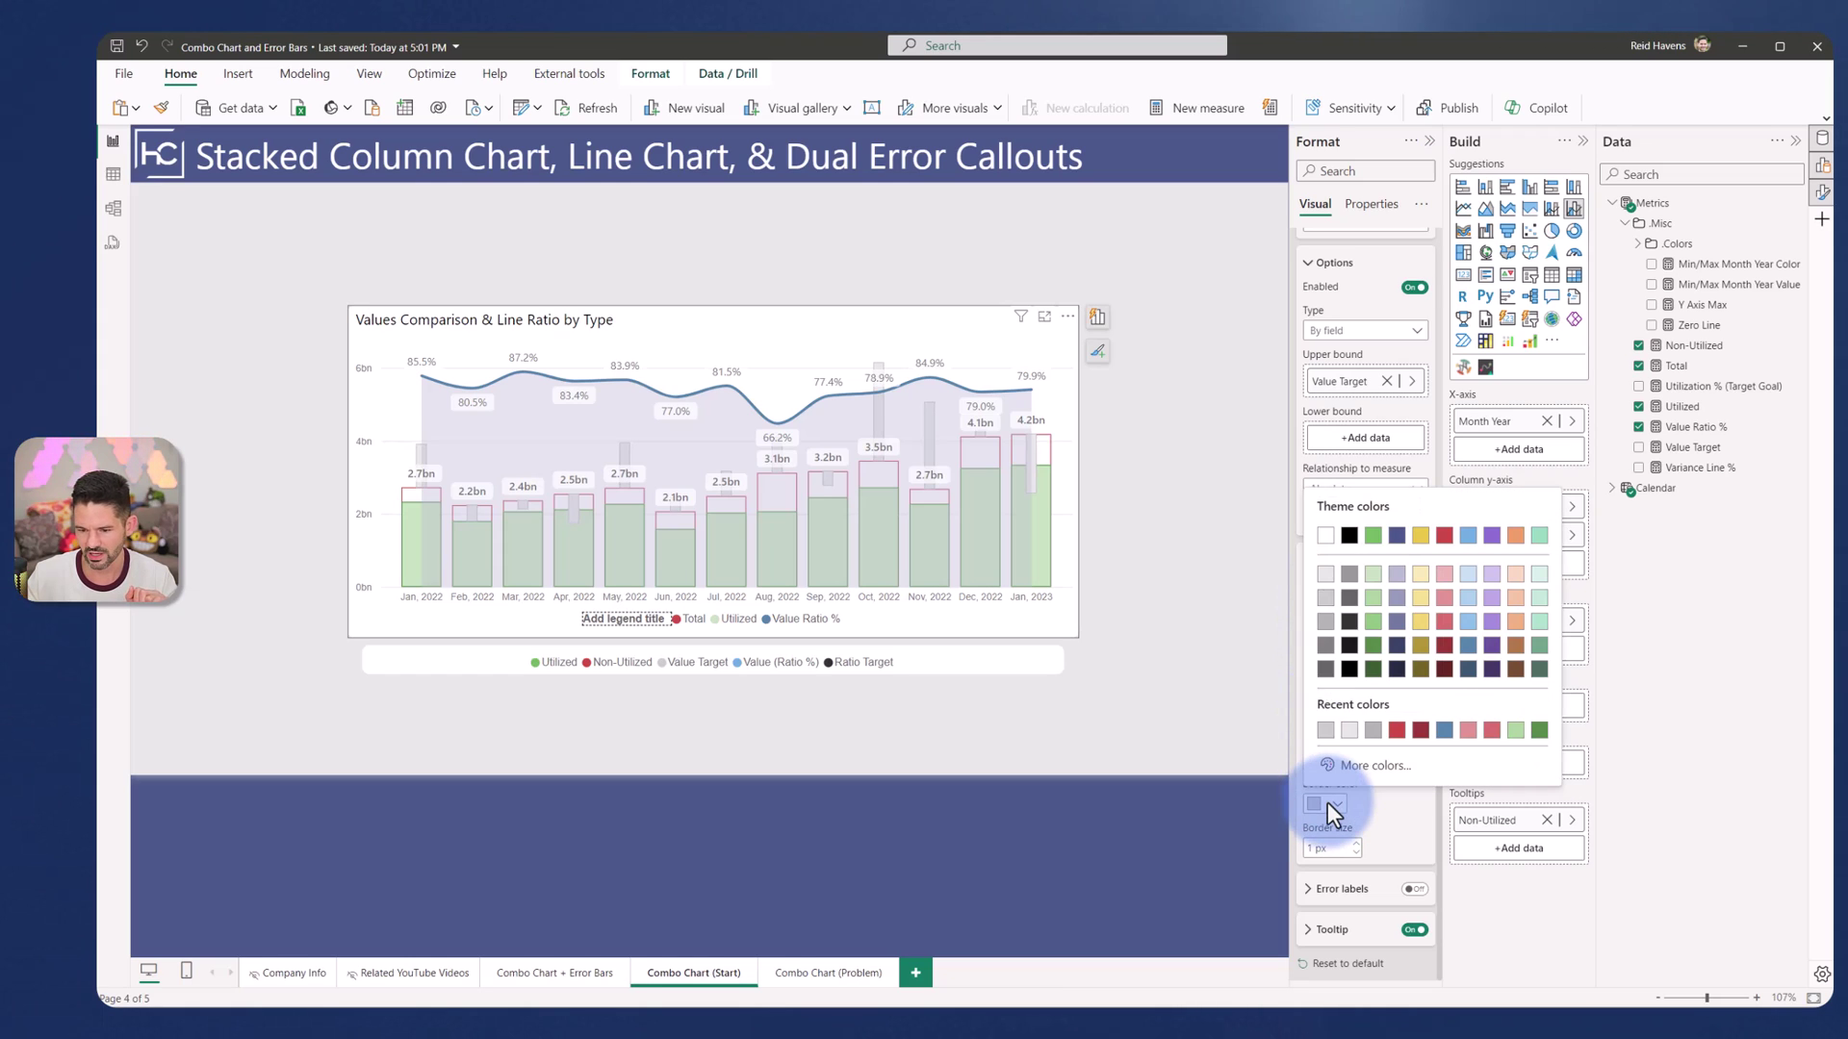
click(1327, 612)
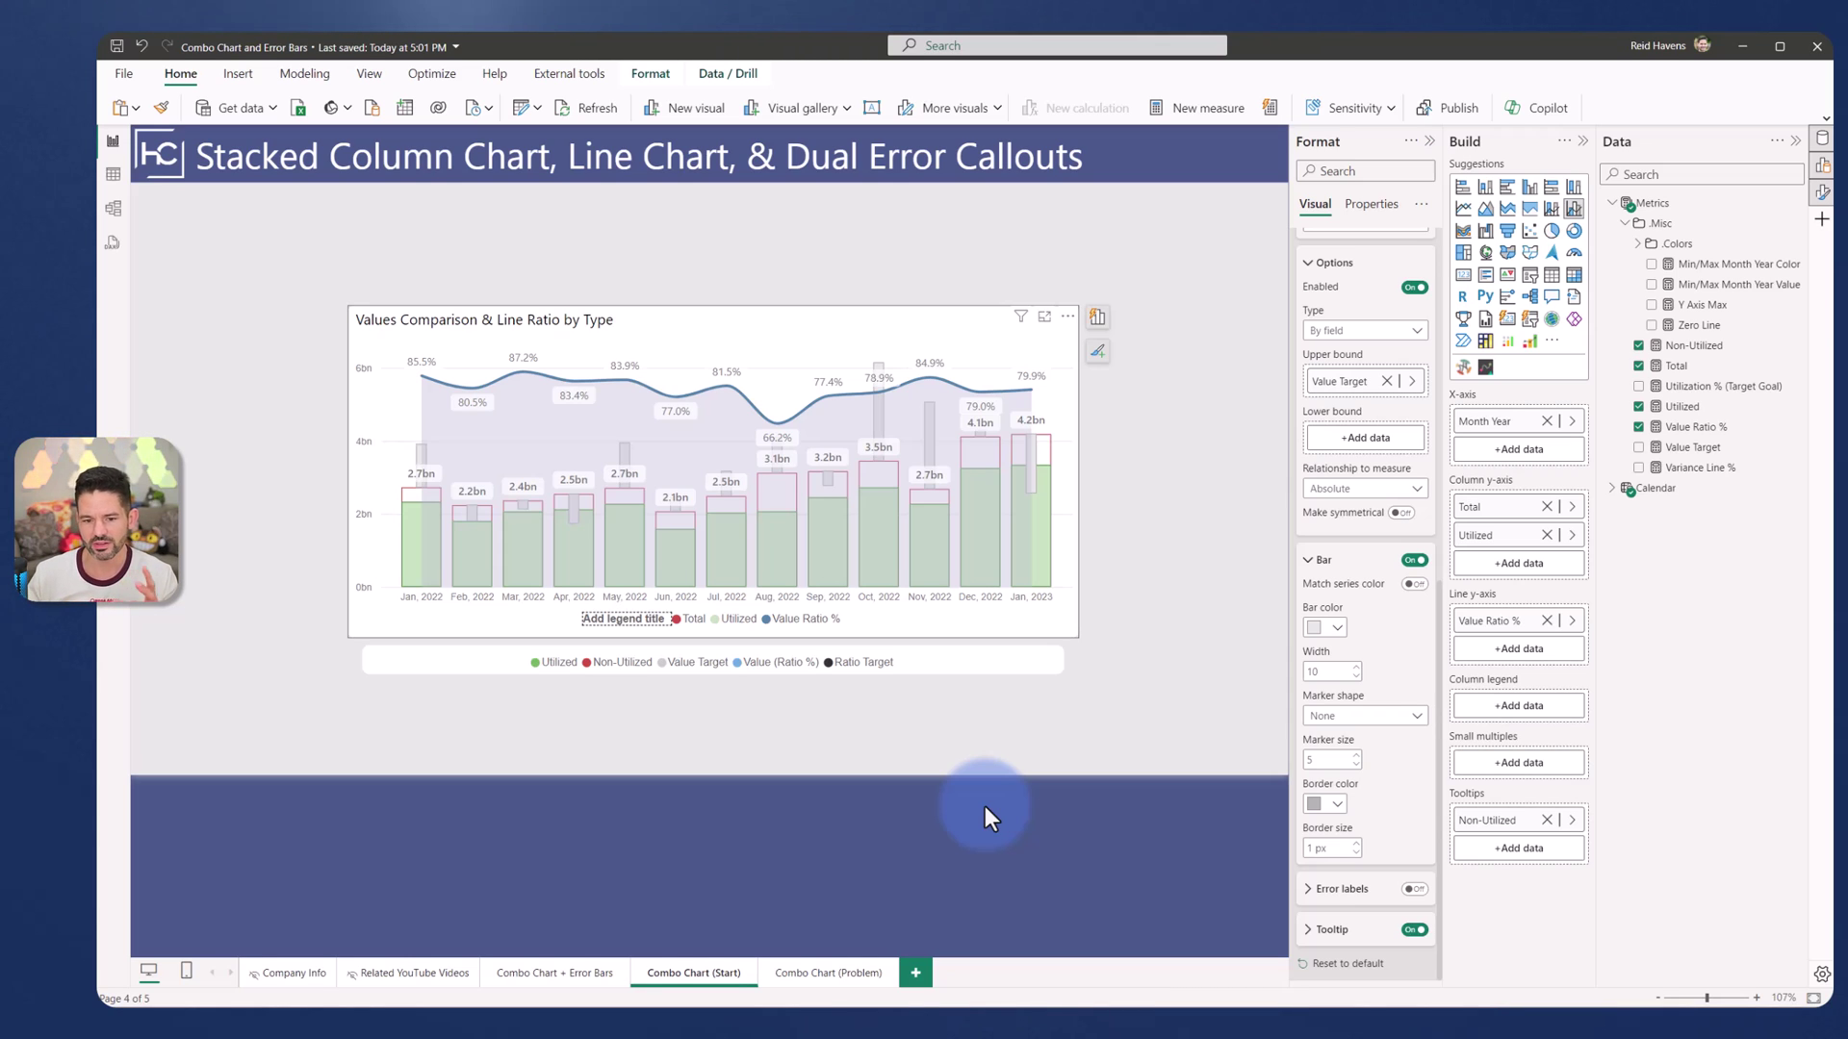
Step: Switch off data labels for the Total series, leaving them on the ratio line
click(1330, 358)
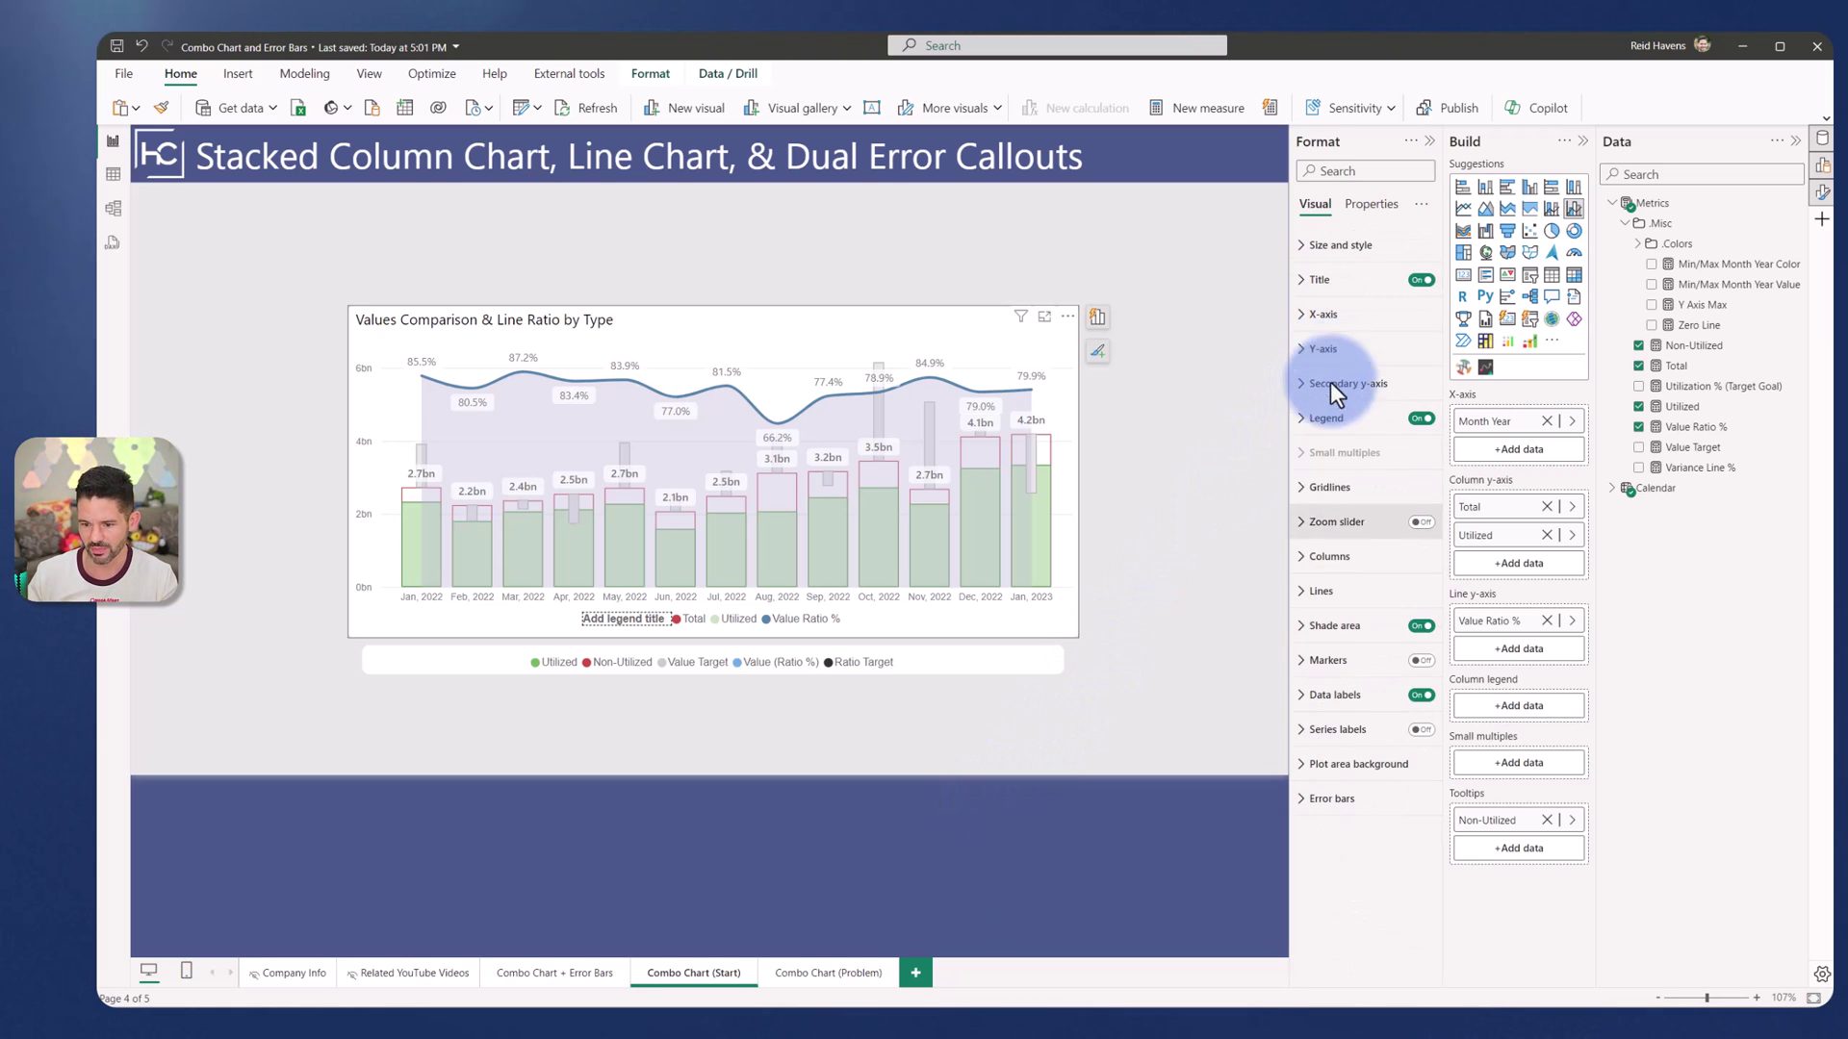
click(1330, 703)
click(1350, 781)
click(1346, 820)
click(1415, 803)
click(1416, 805)
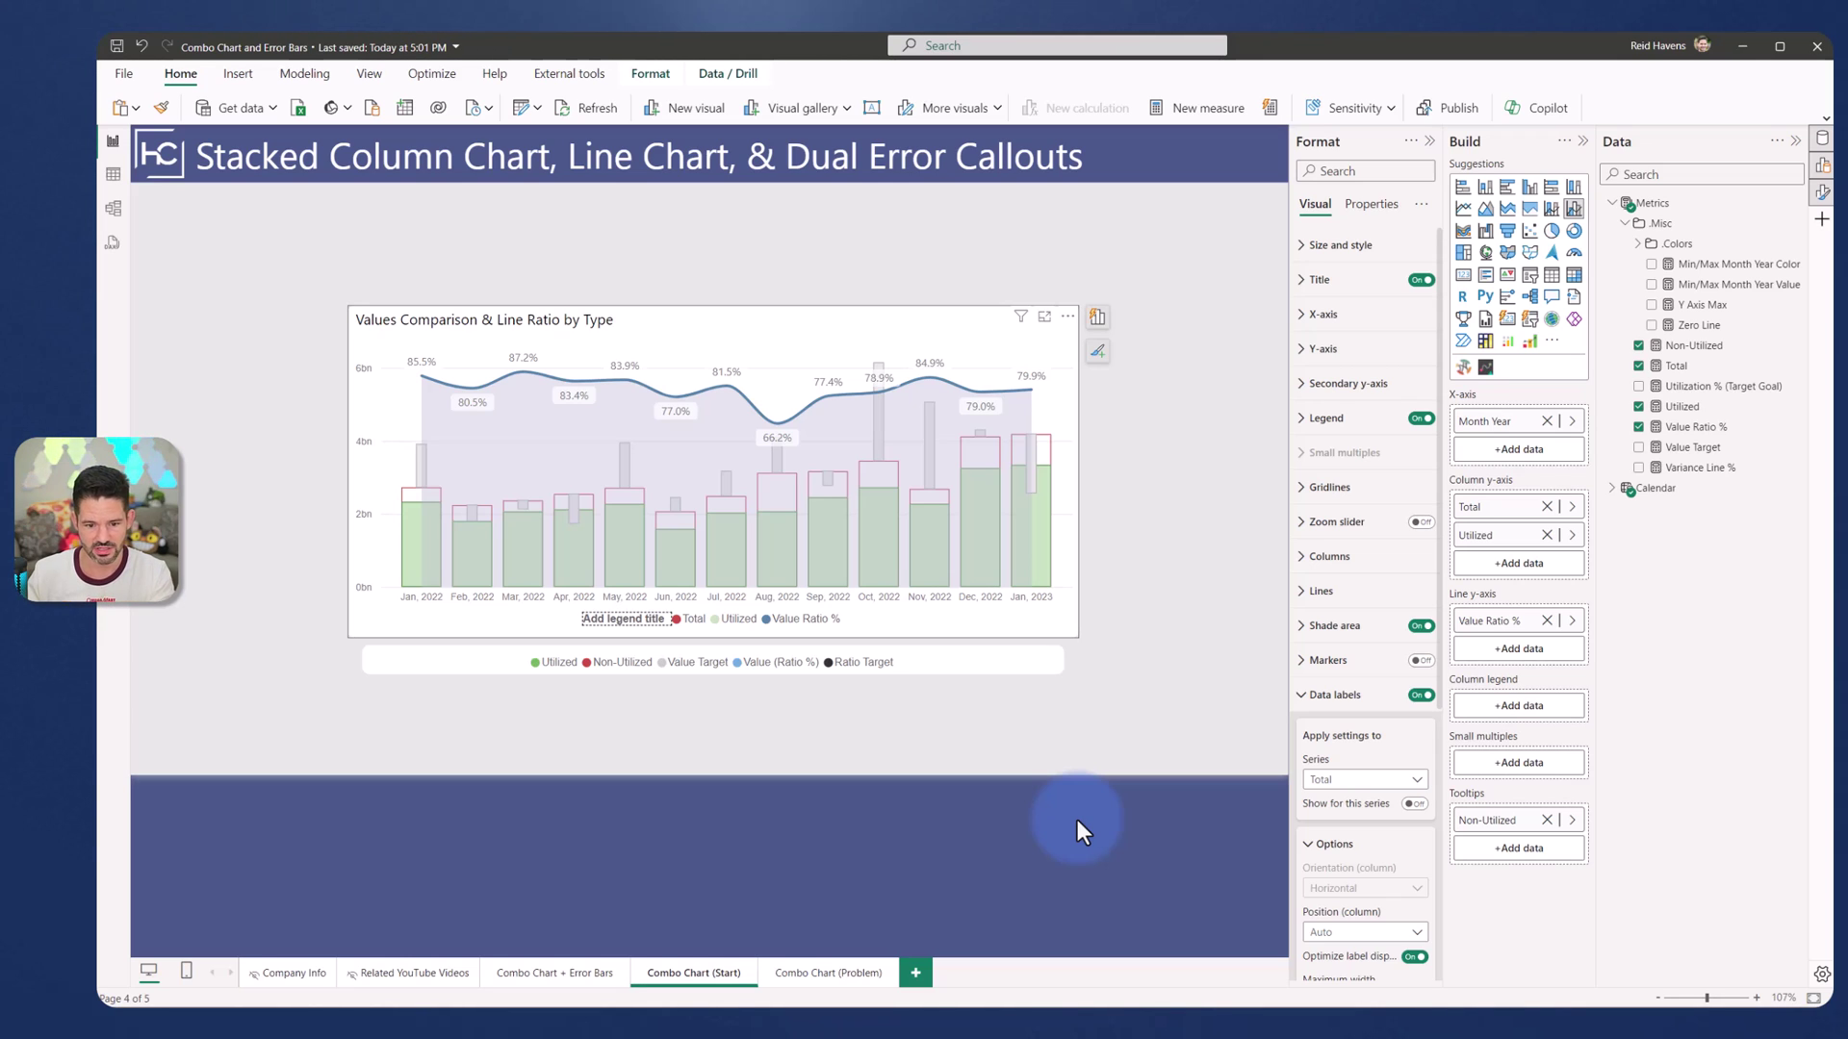
click(709, 734)
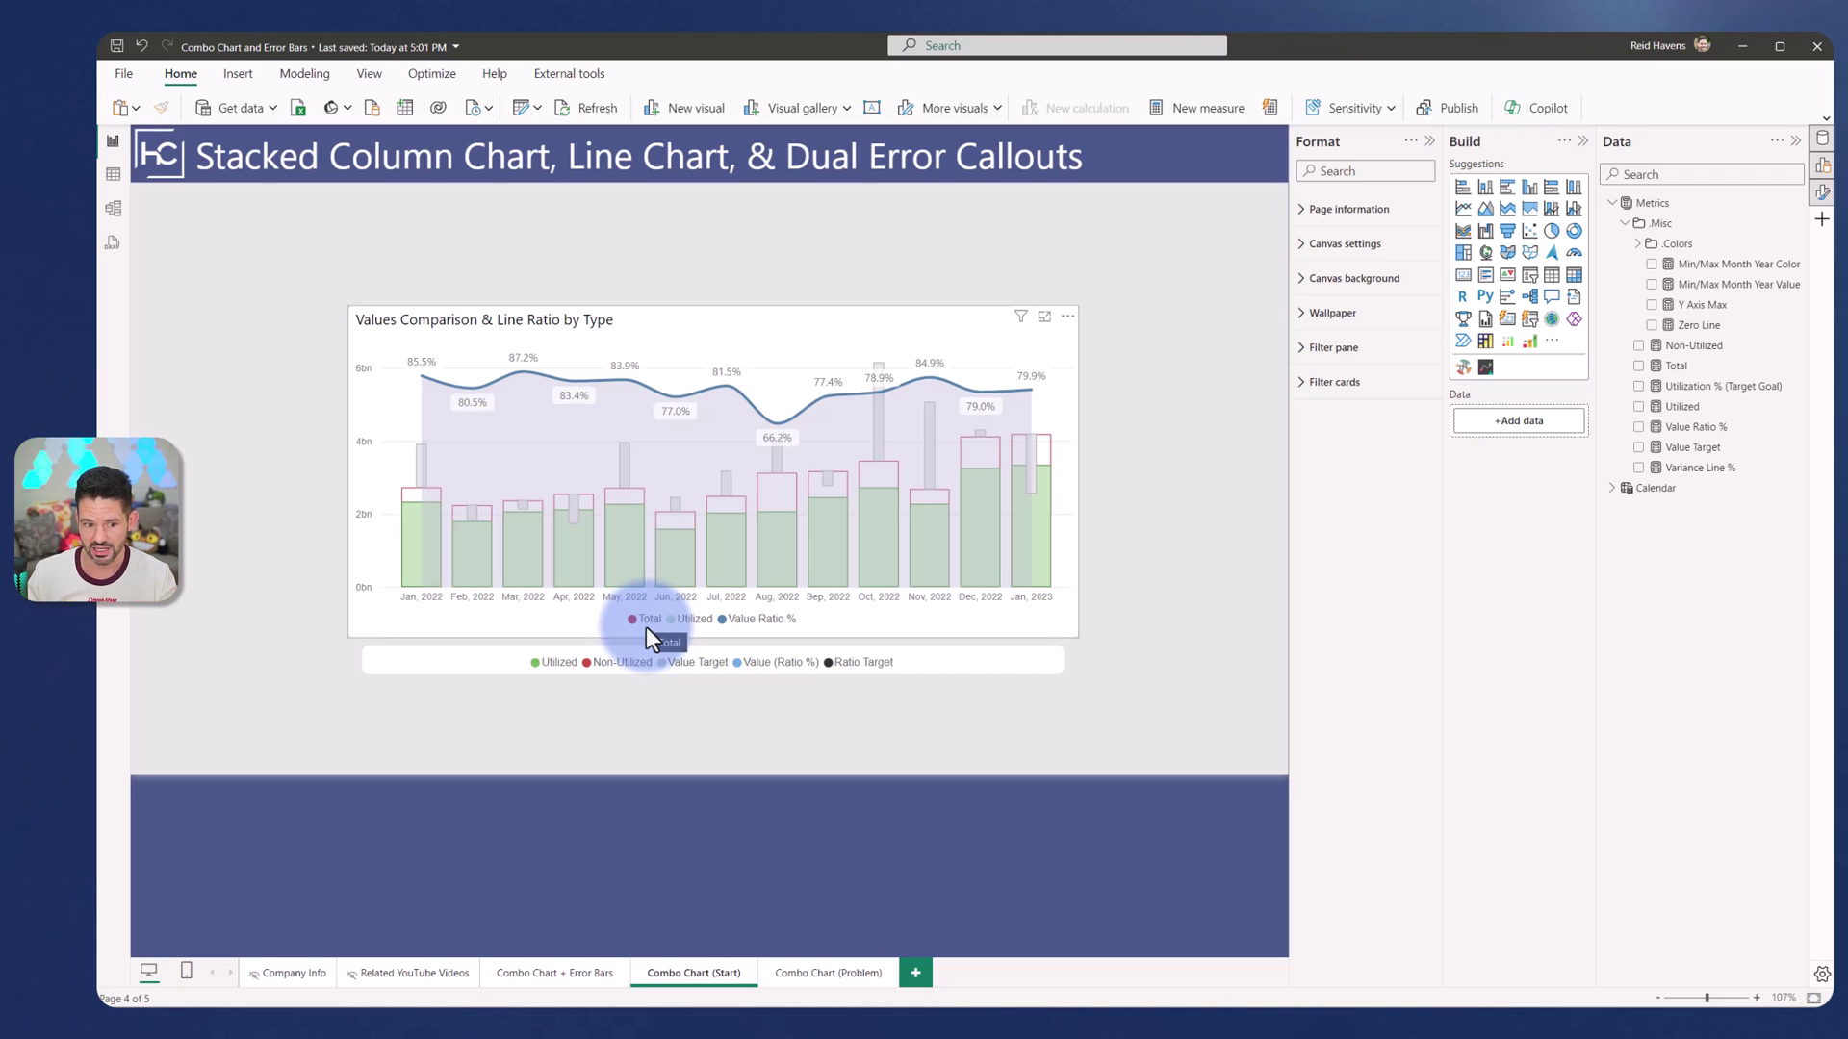
Step: Select the custom legend visual and turn off Lock objects in the View options
mouse_move(407, 504)
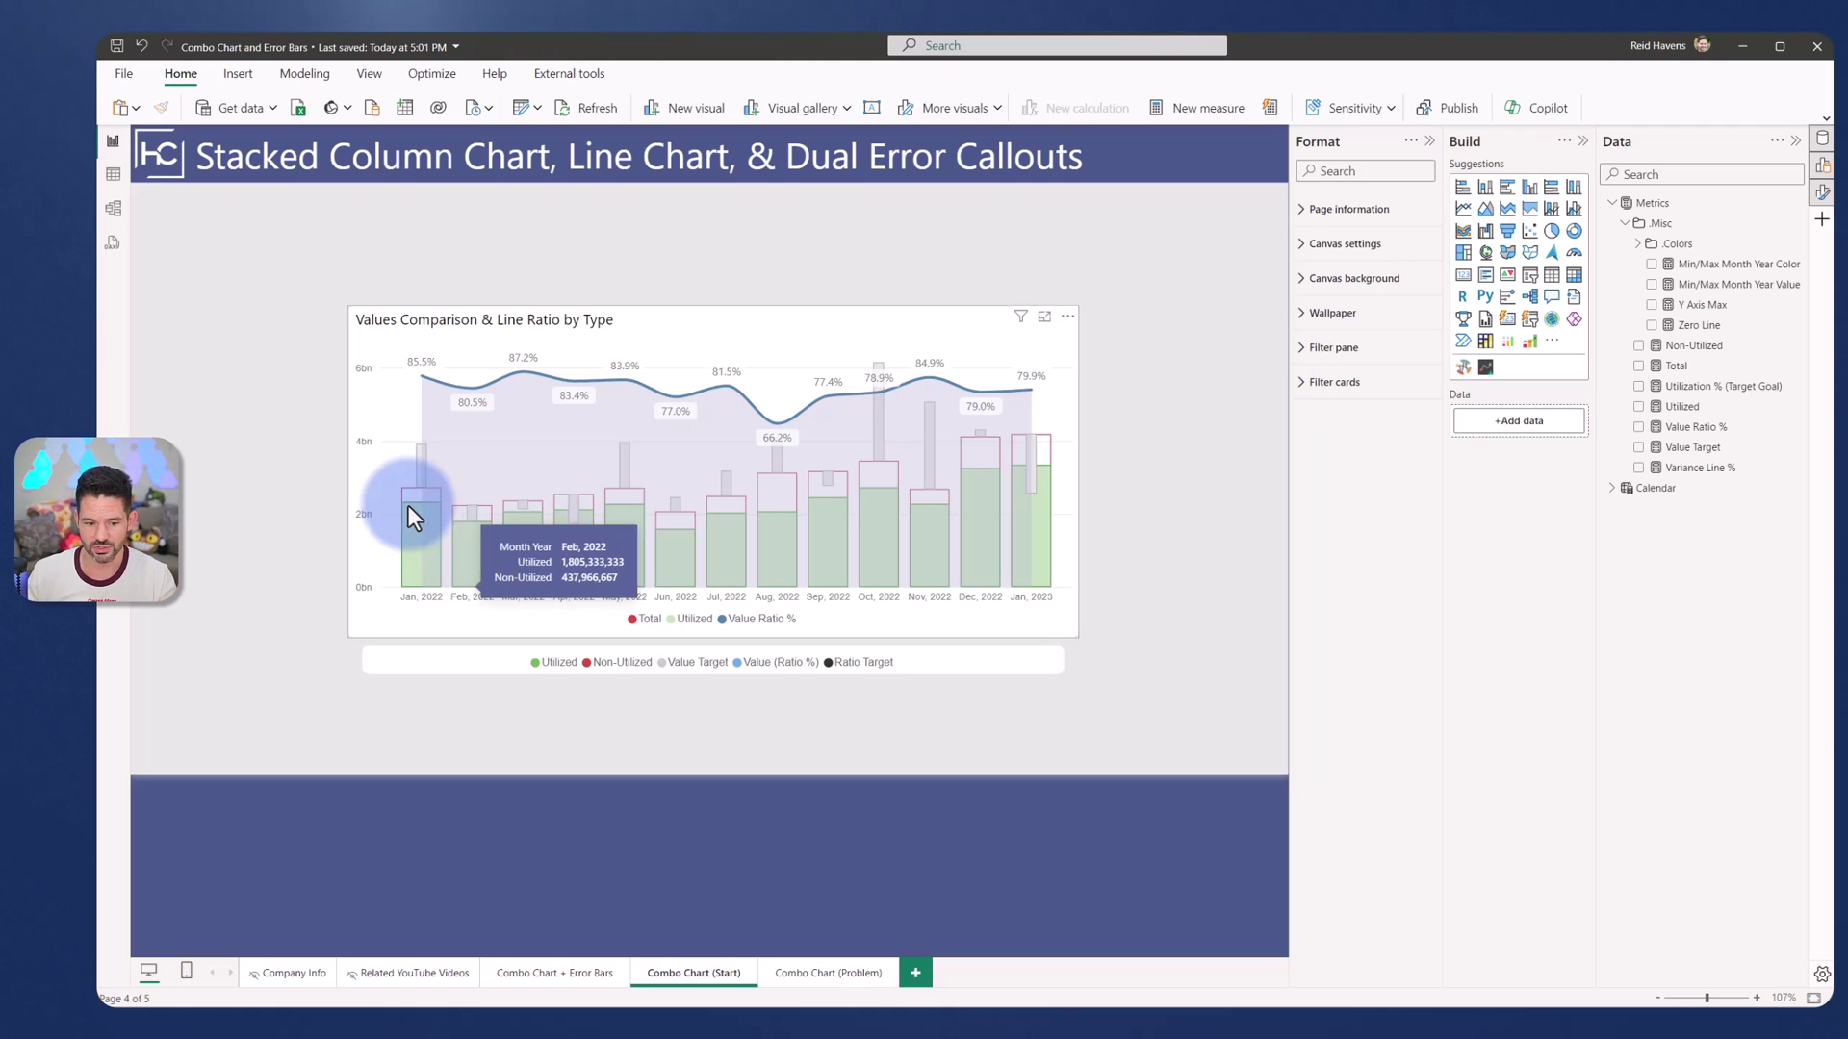
click(474, 655)
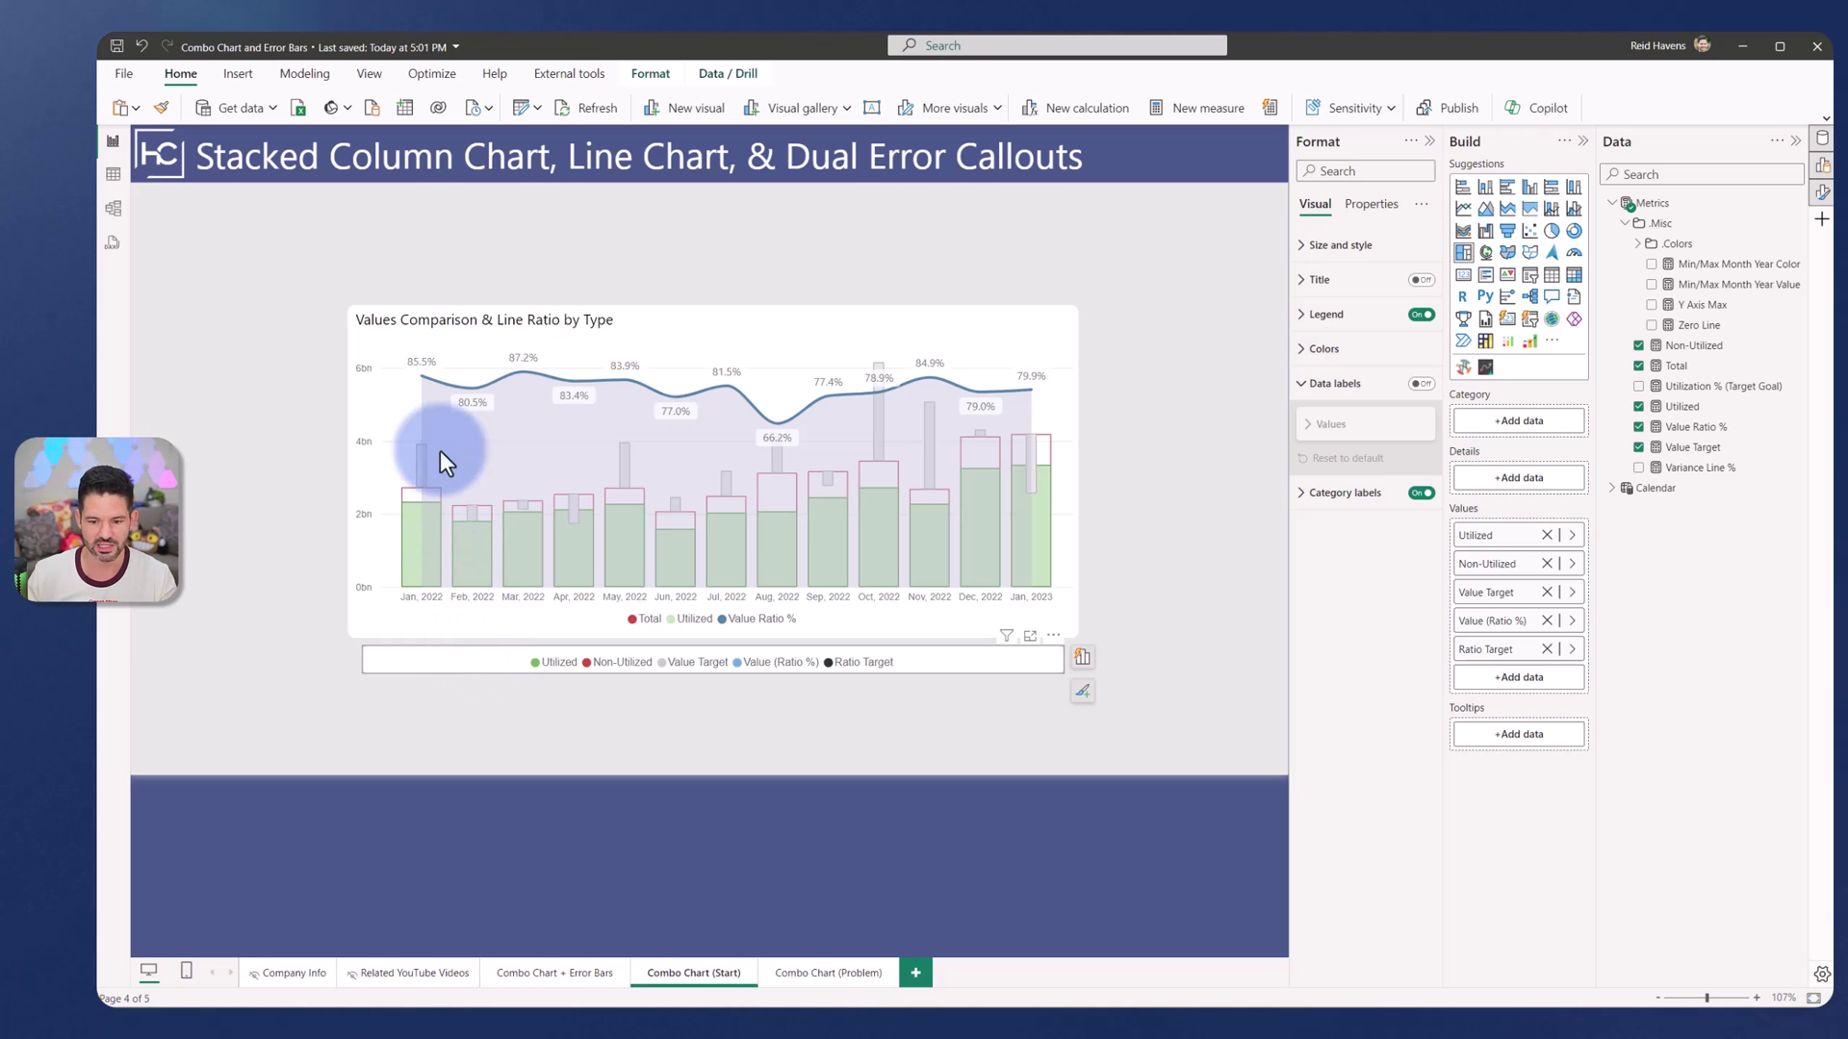
click(371, 72)
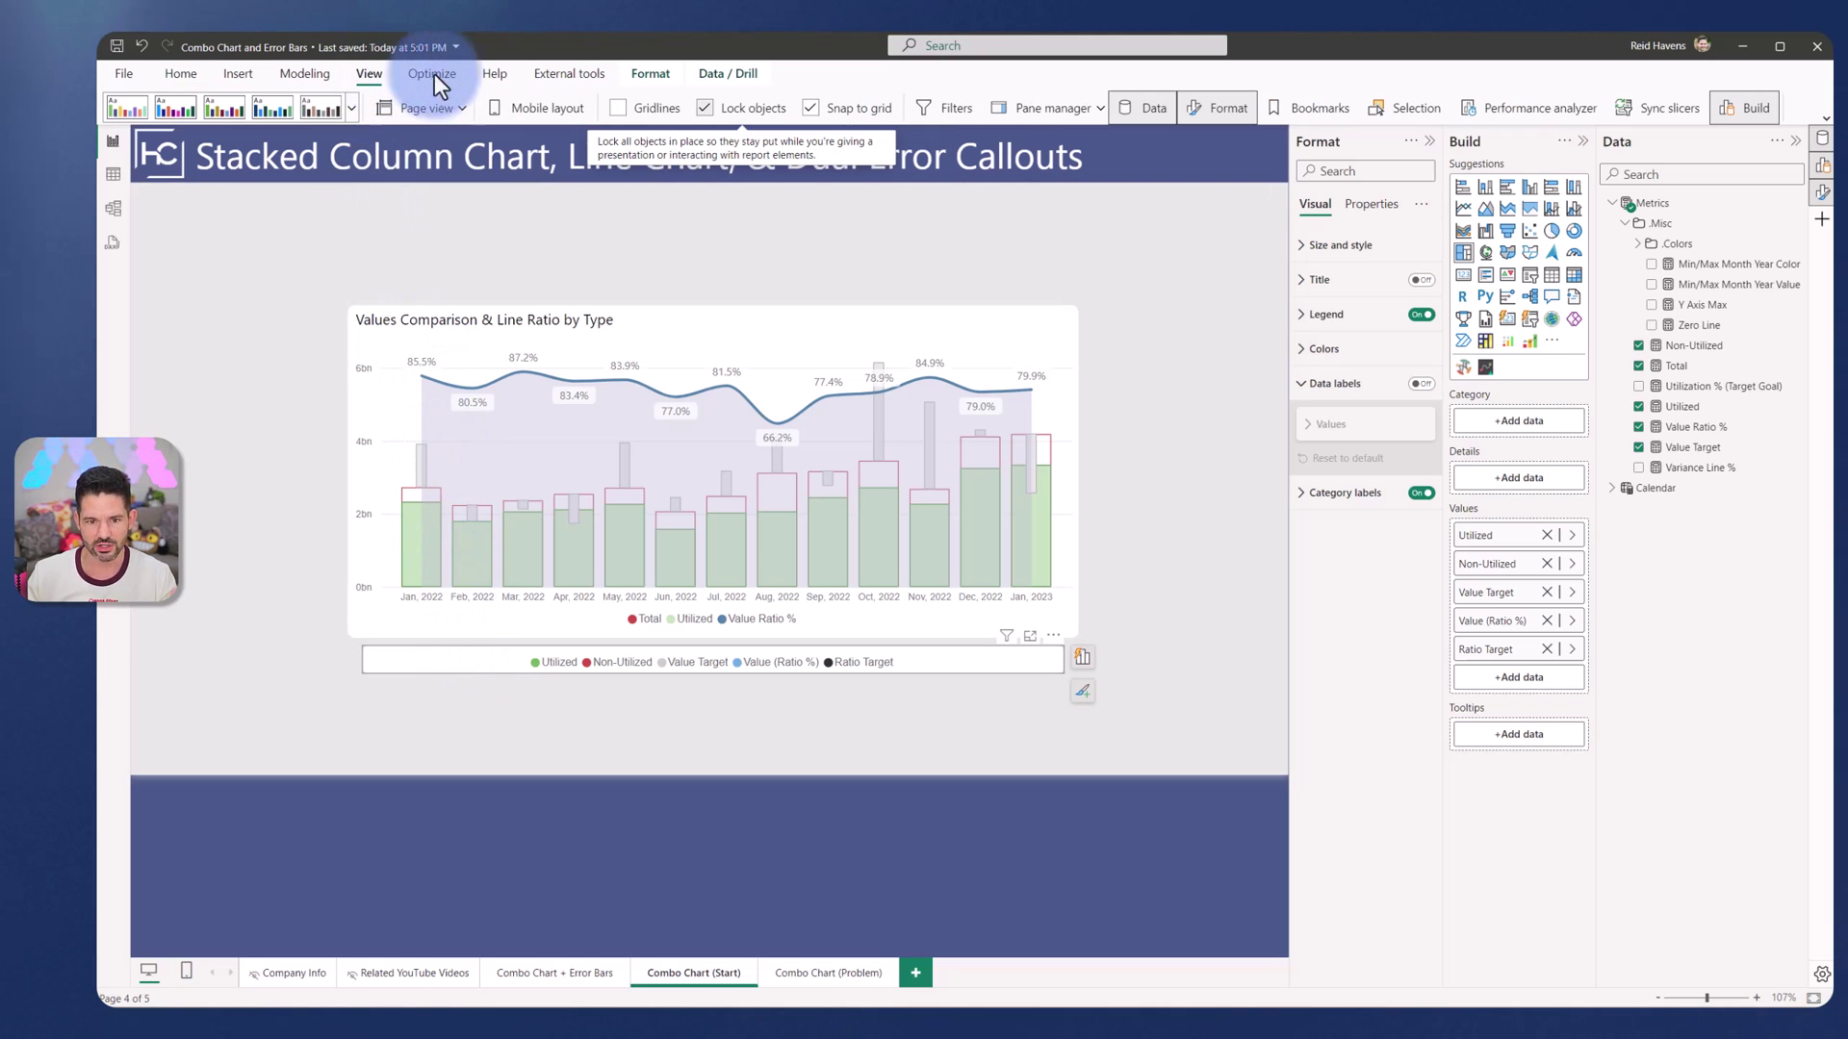
click(704, 107)
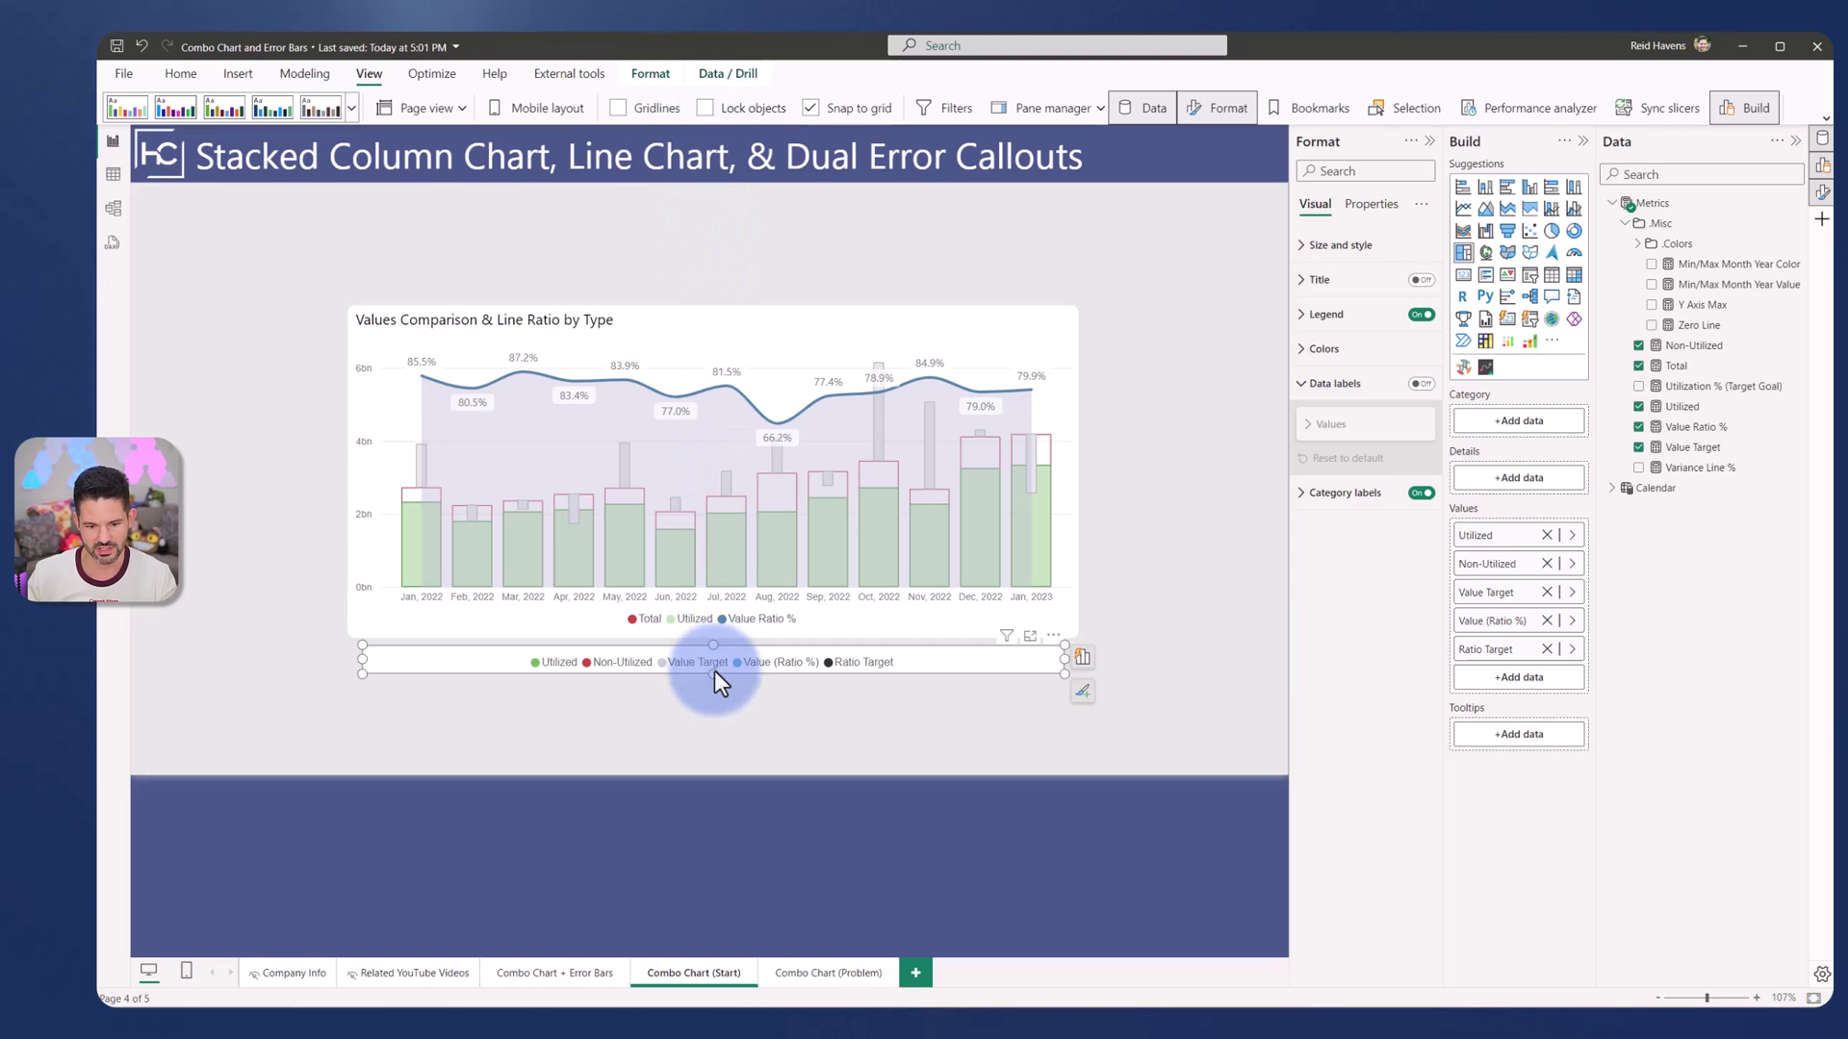
Step: Resize the legend and drag it up into the bottom of the chart card
mouse_move(714, 674)
mouse_down()
mouse_move(735, 748)
mouse_move(744, 673)
mouse_up()
click(732, 703)
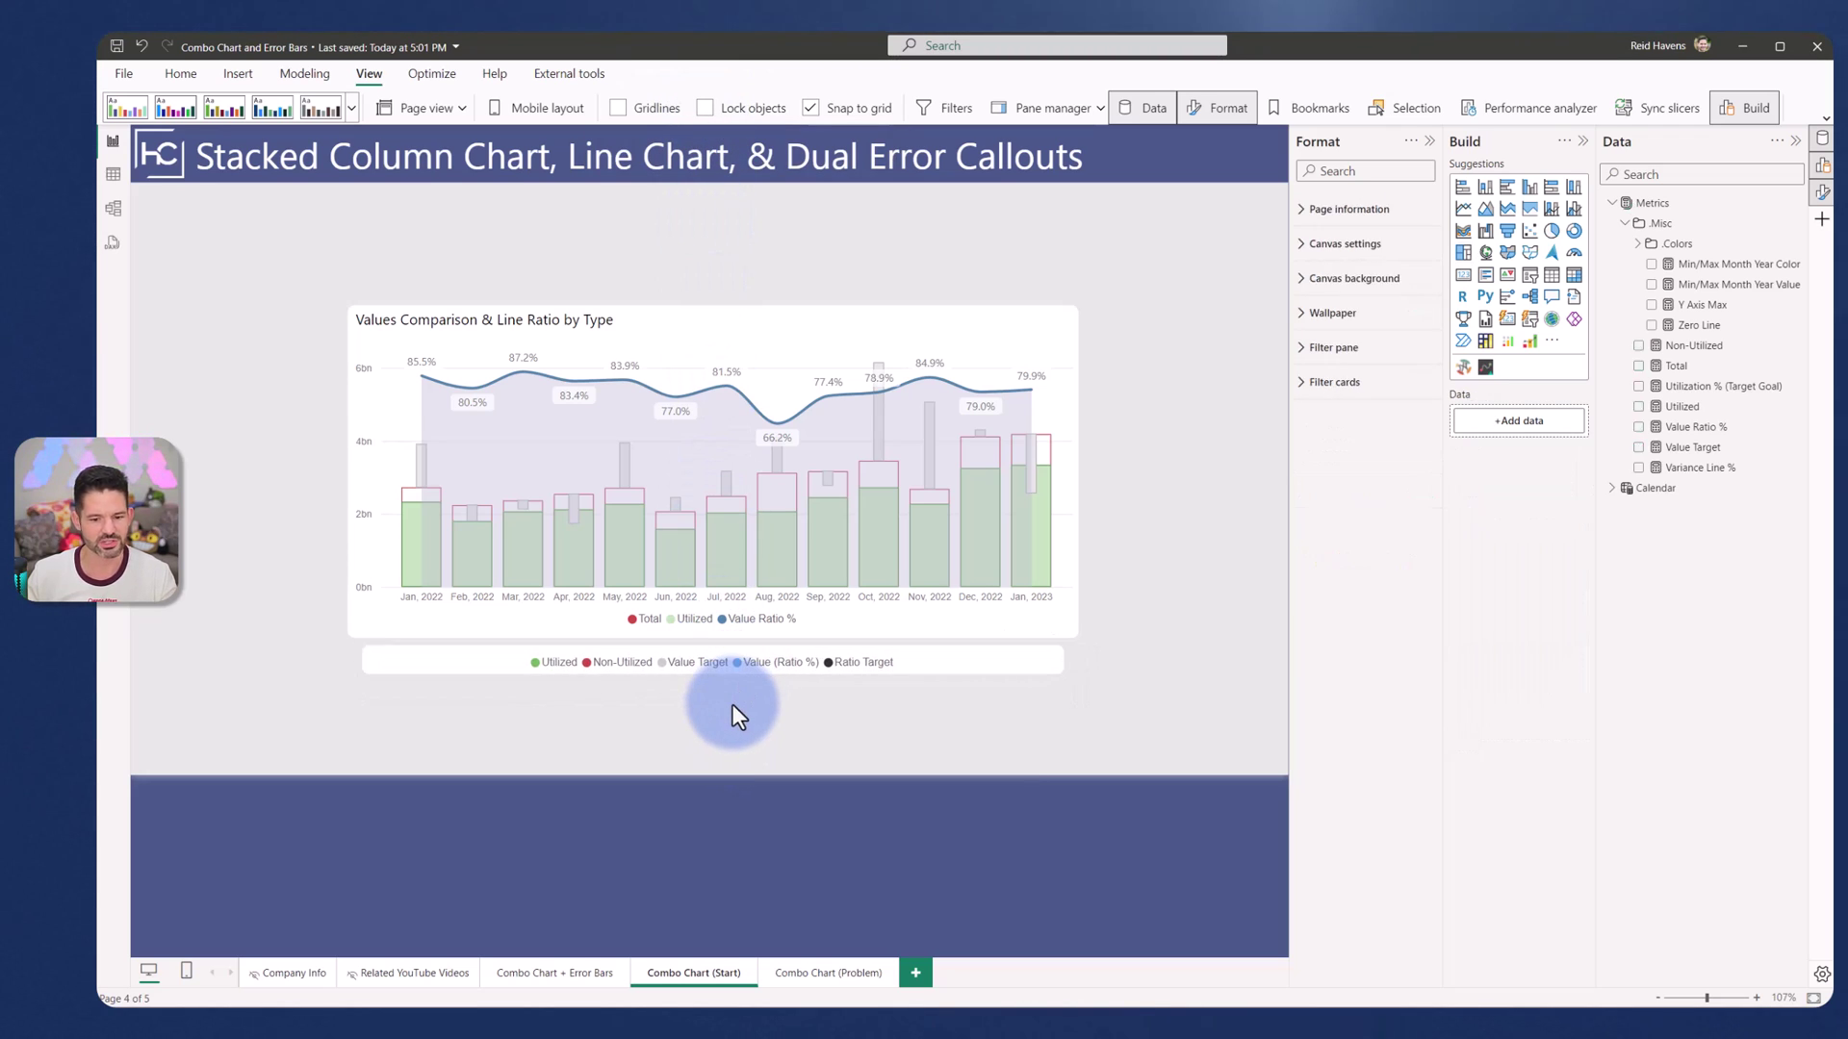
drag(472, 659, 463, 632)
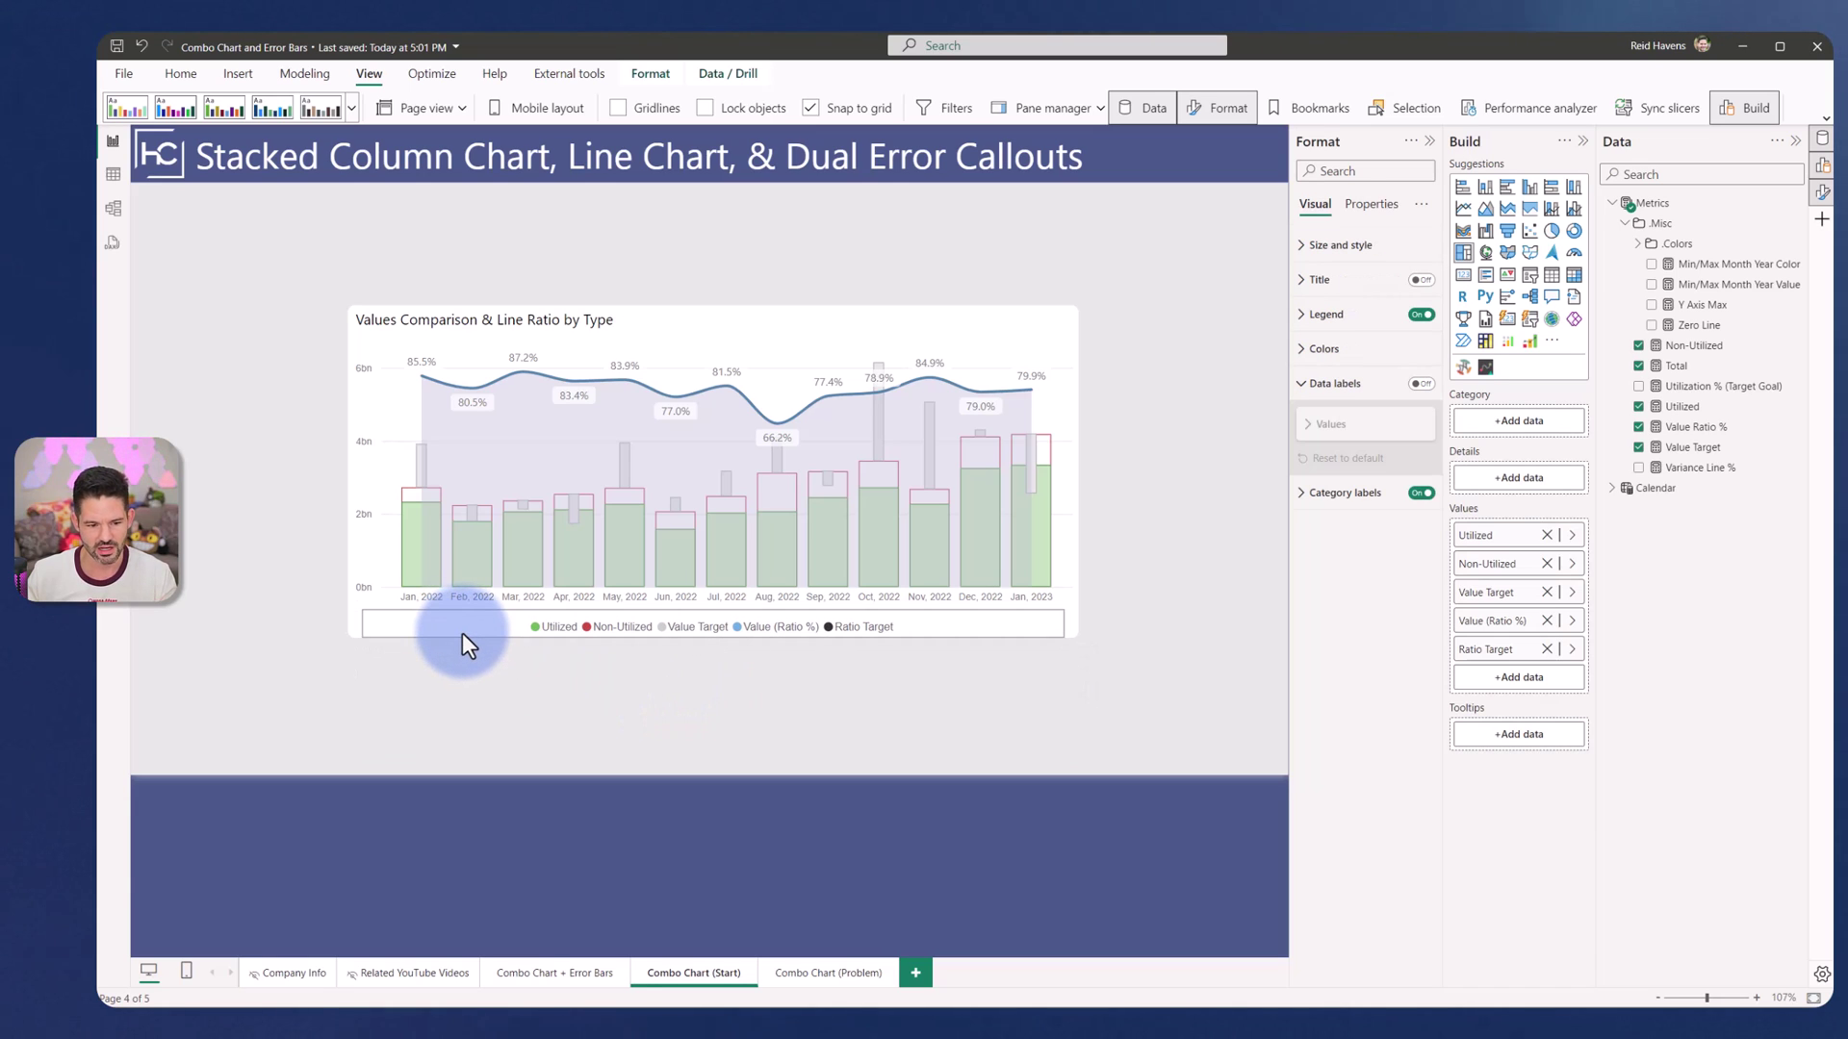
click(493, 693)
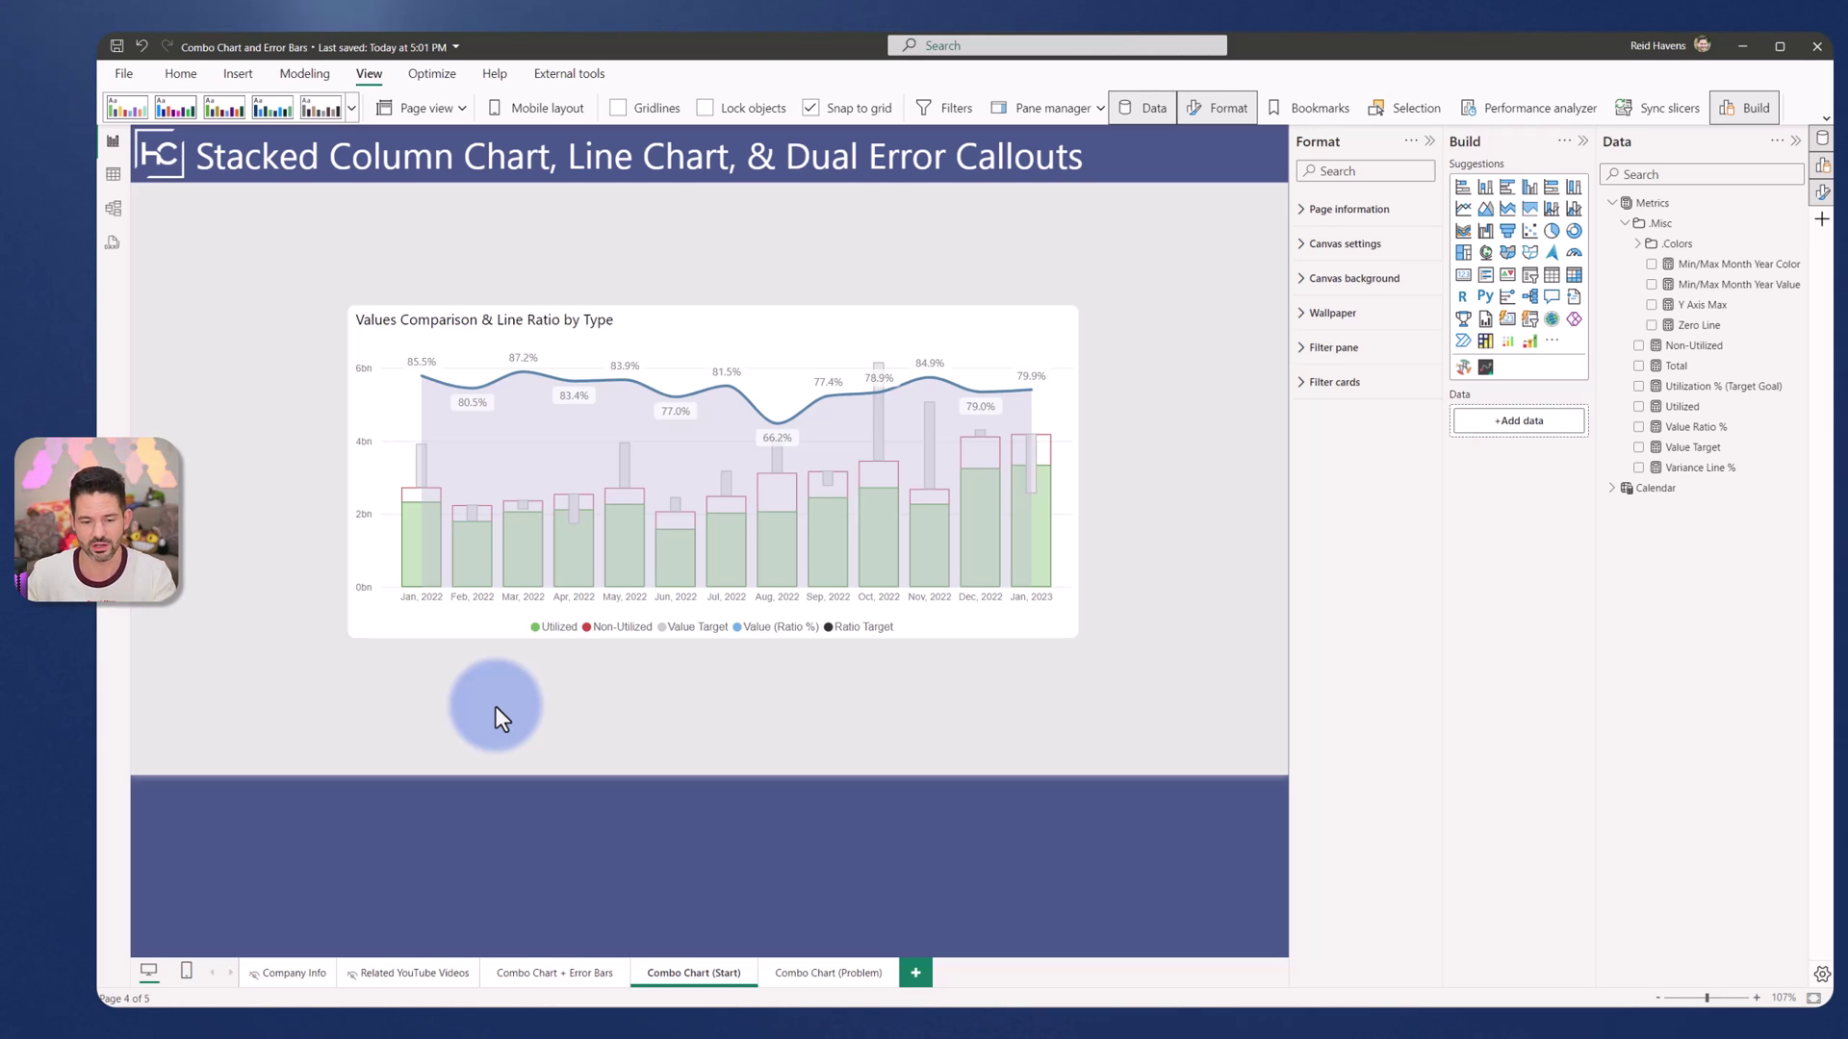
mouse_move(432, 543)
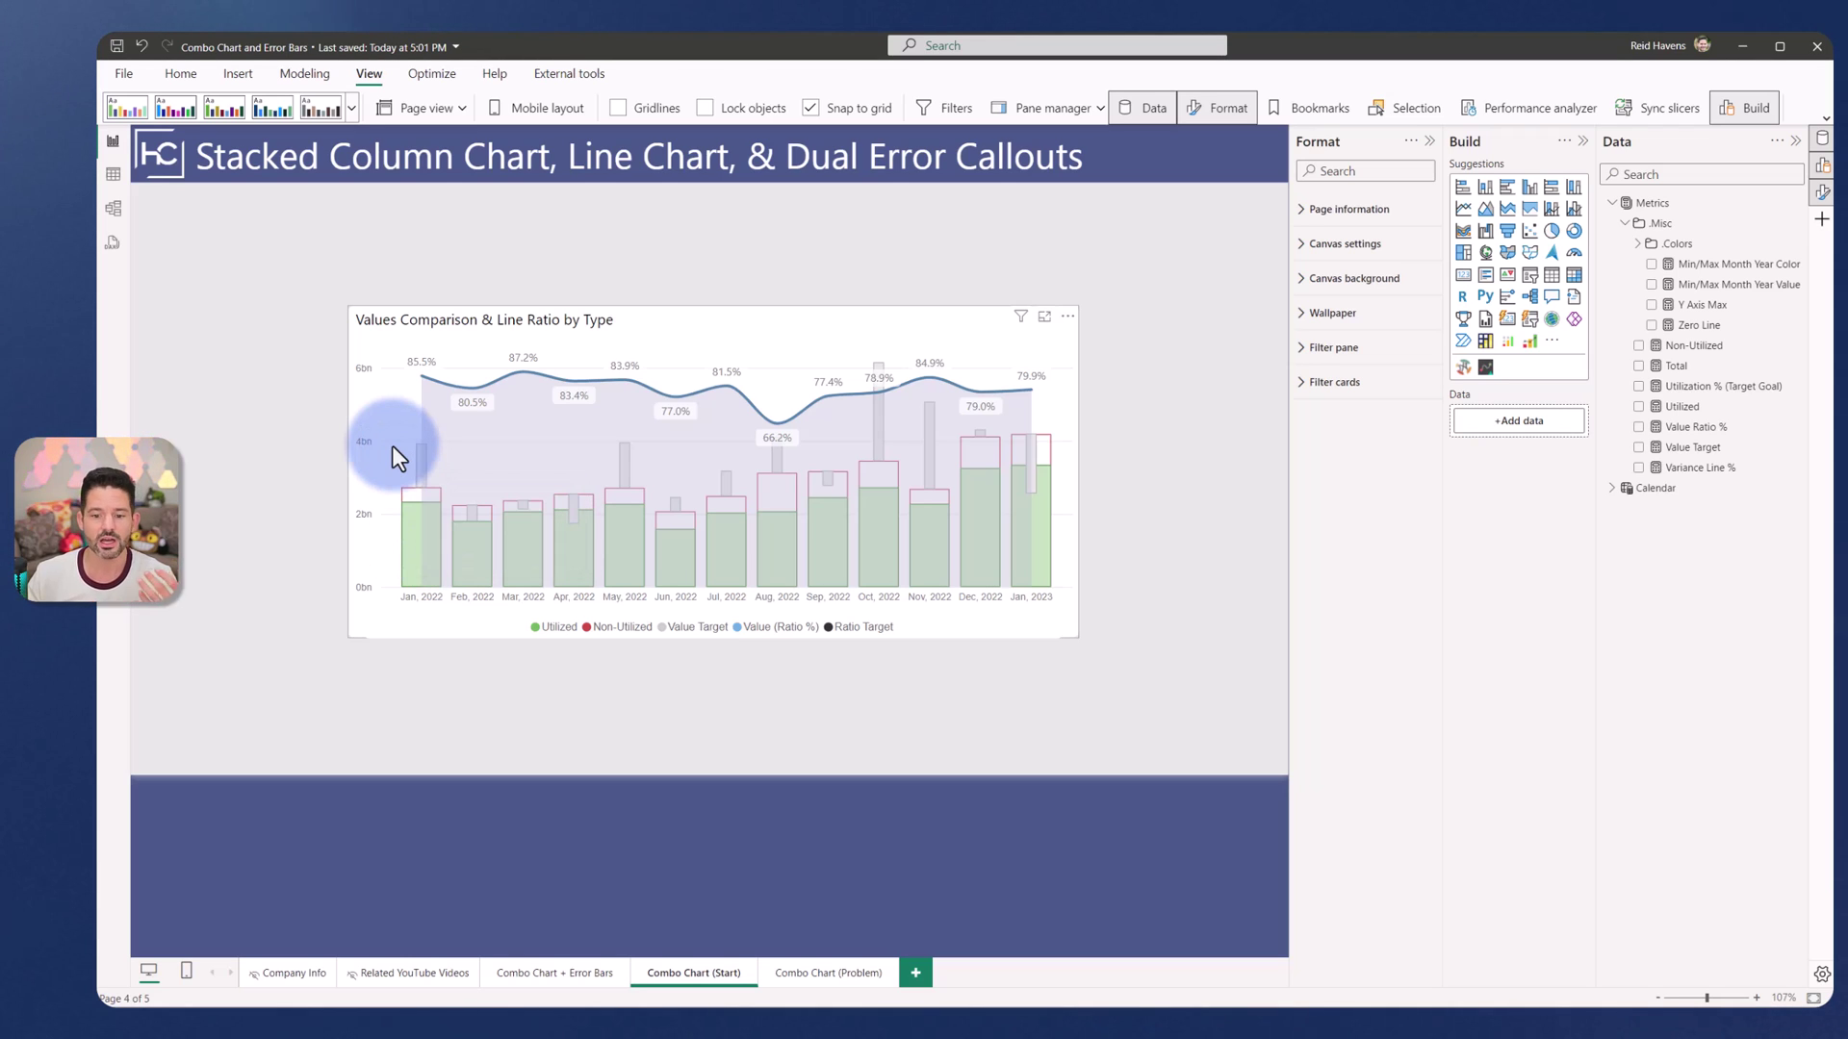
Step: Enable Value Ratio % error bars with Utilization % (Target Goal) as the upper bound
click(712, 333)
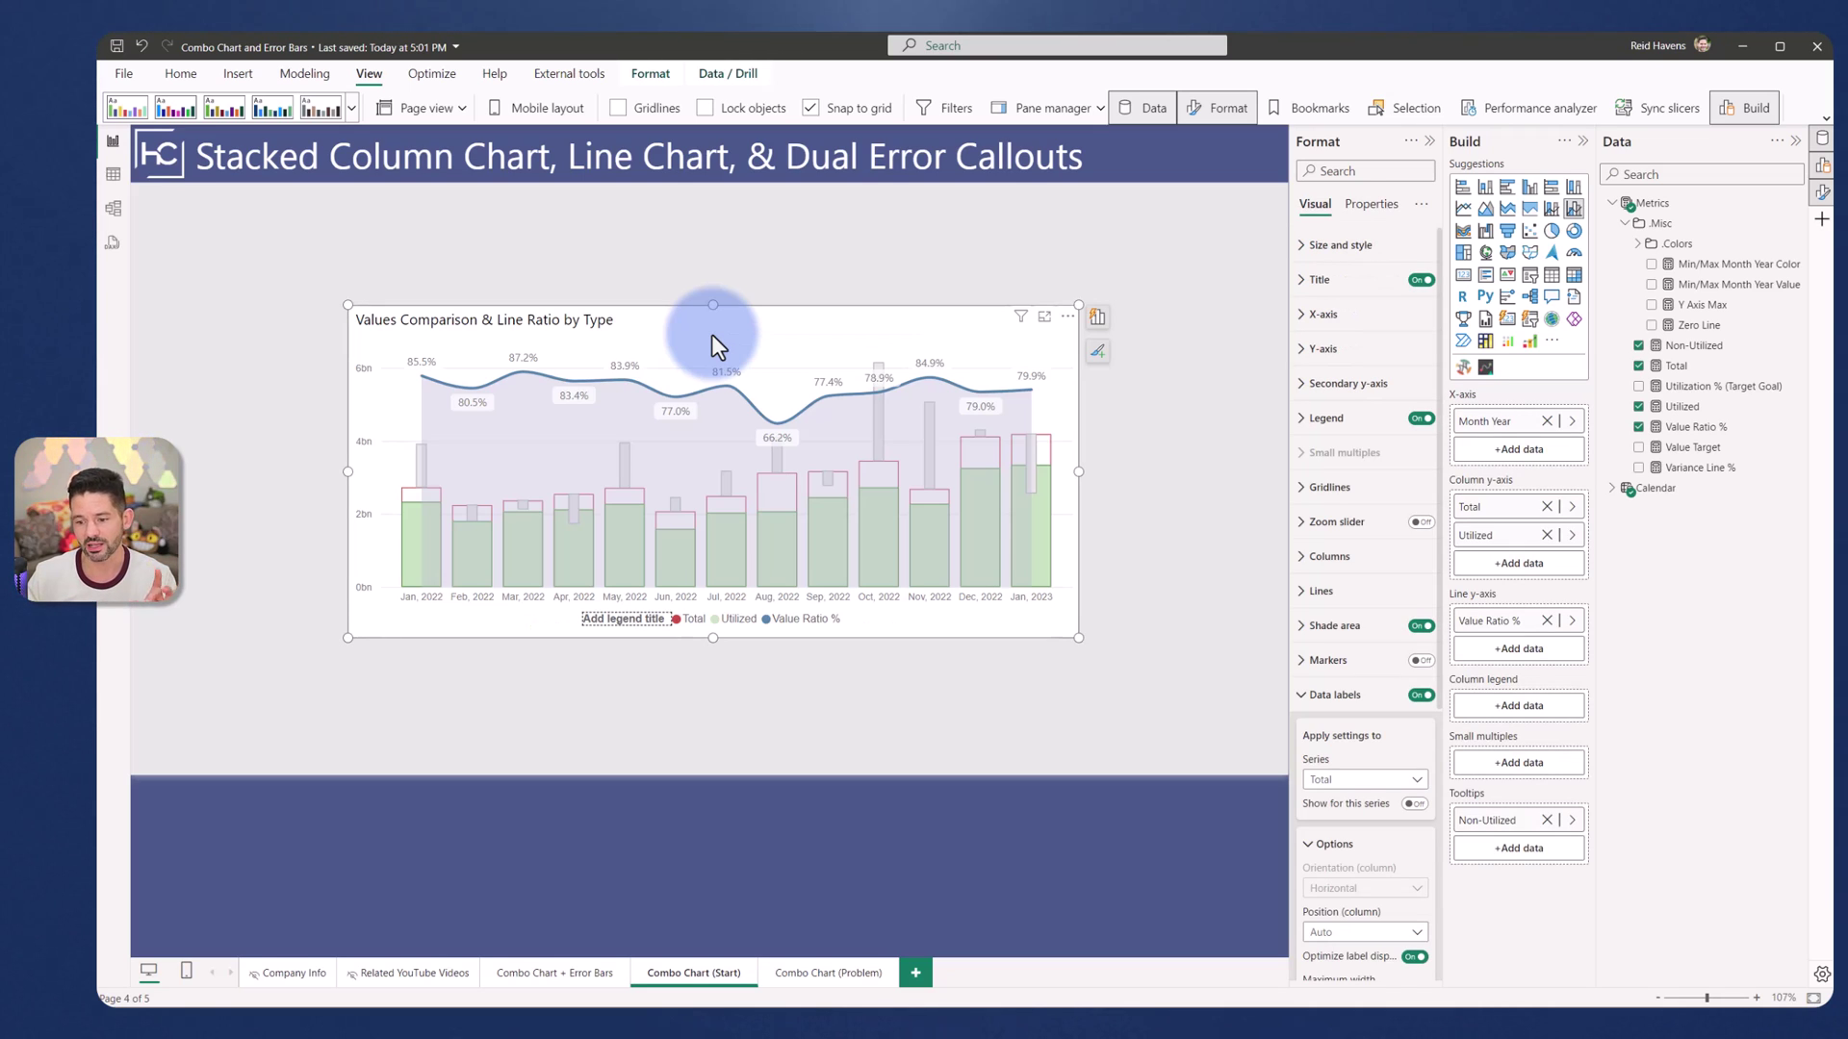
click(1323, 697)
click(1328, 798)
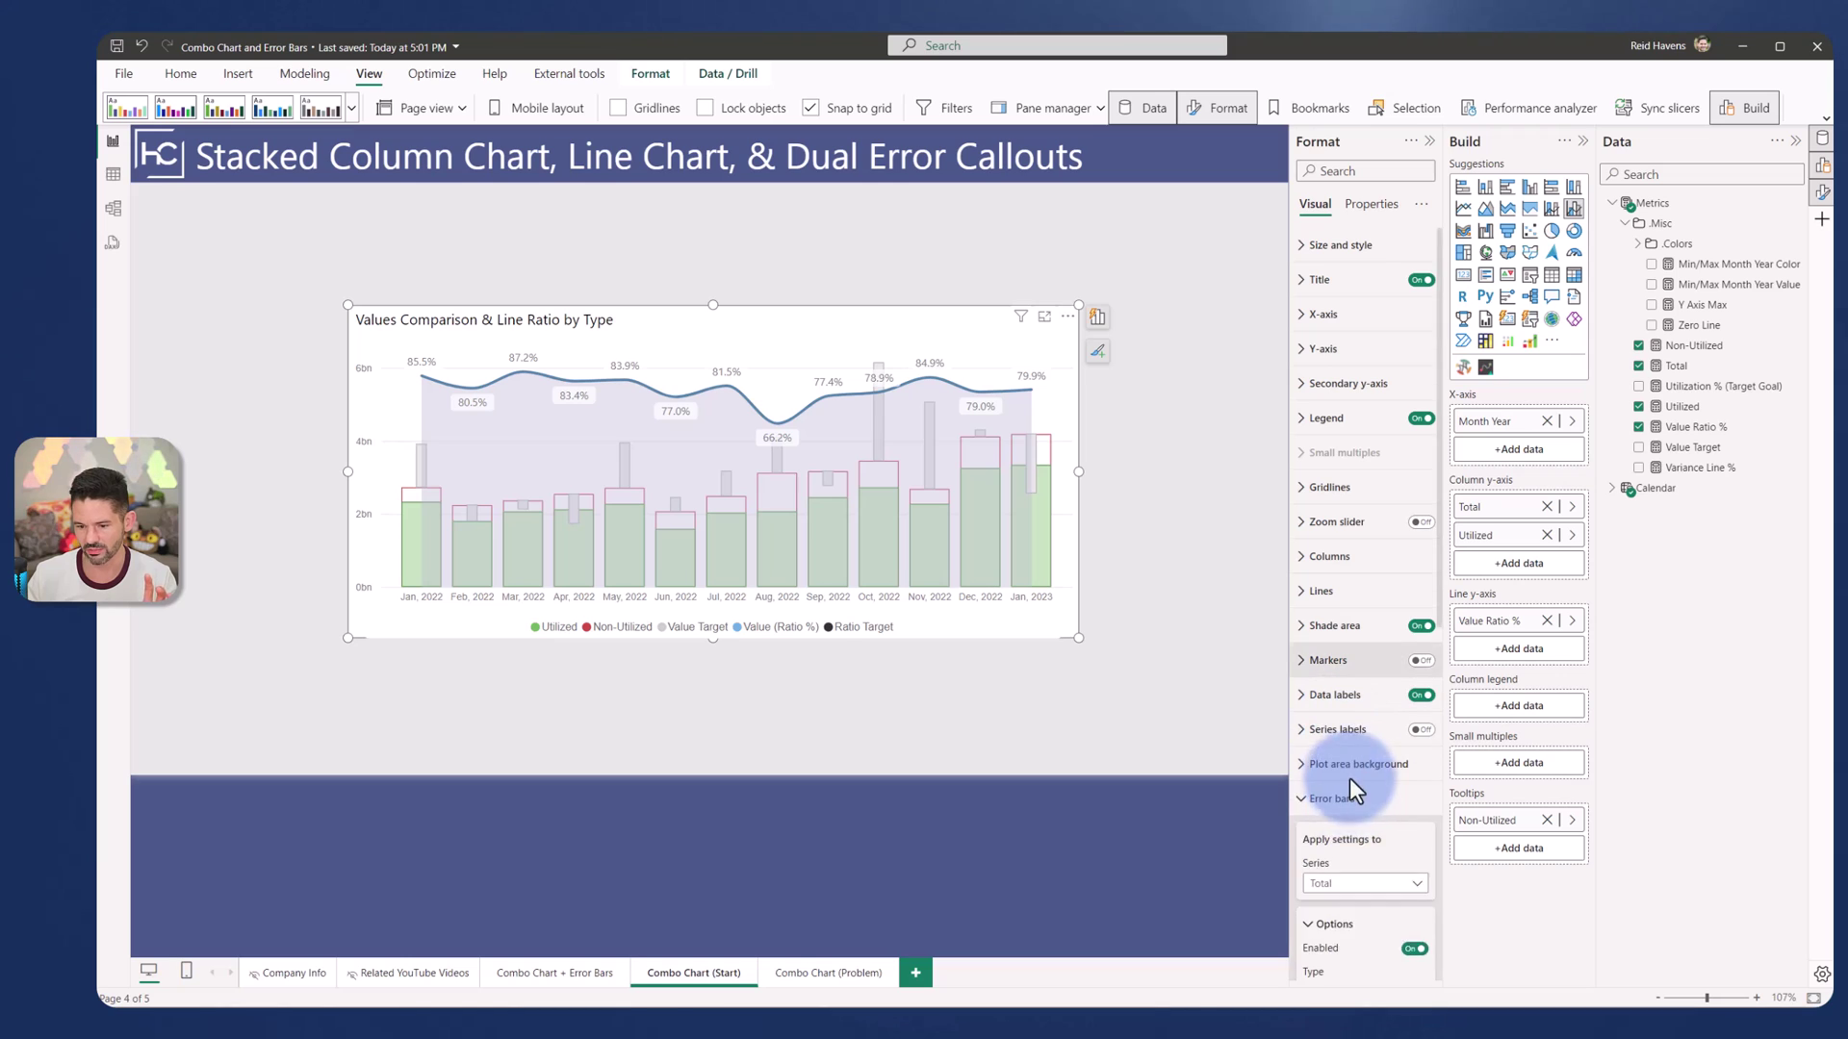
click(1350, 544)
click(1347, 564)
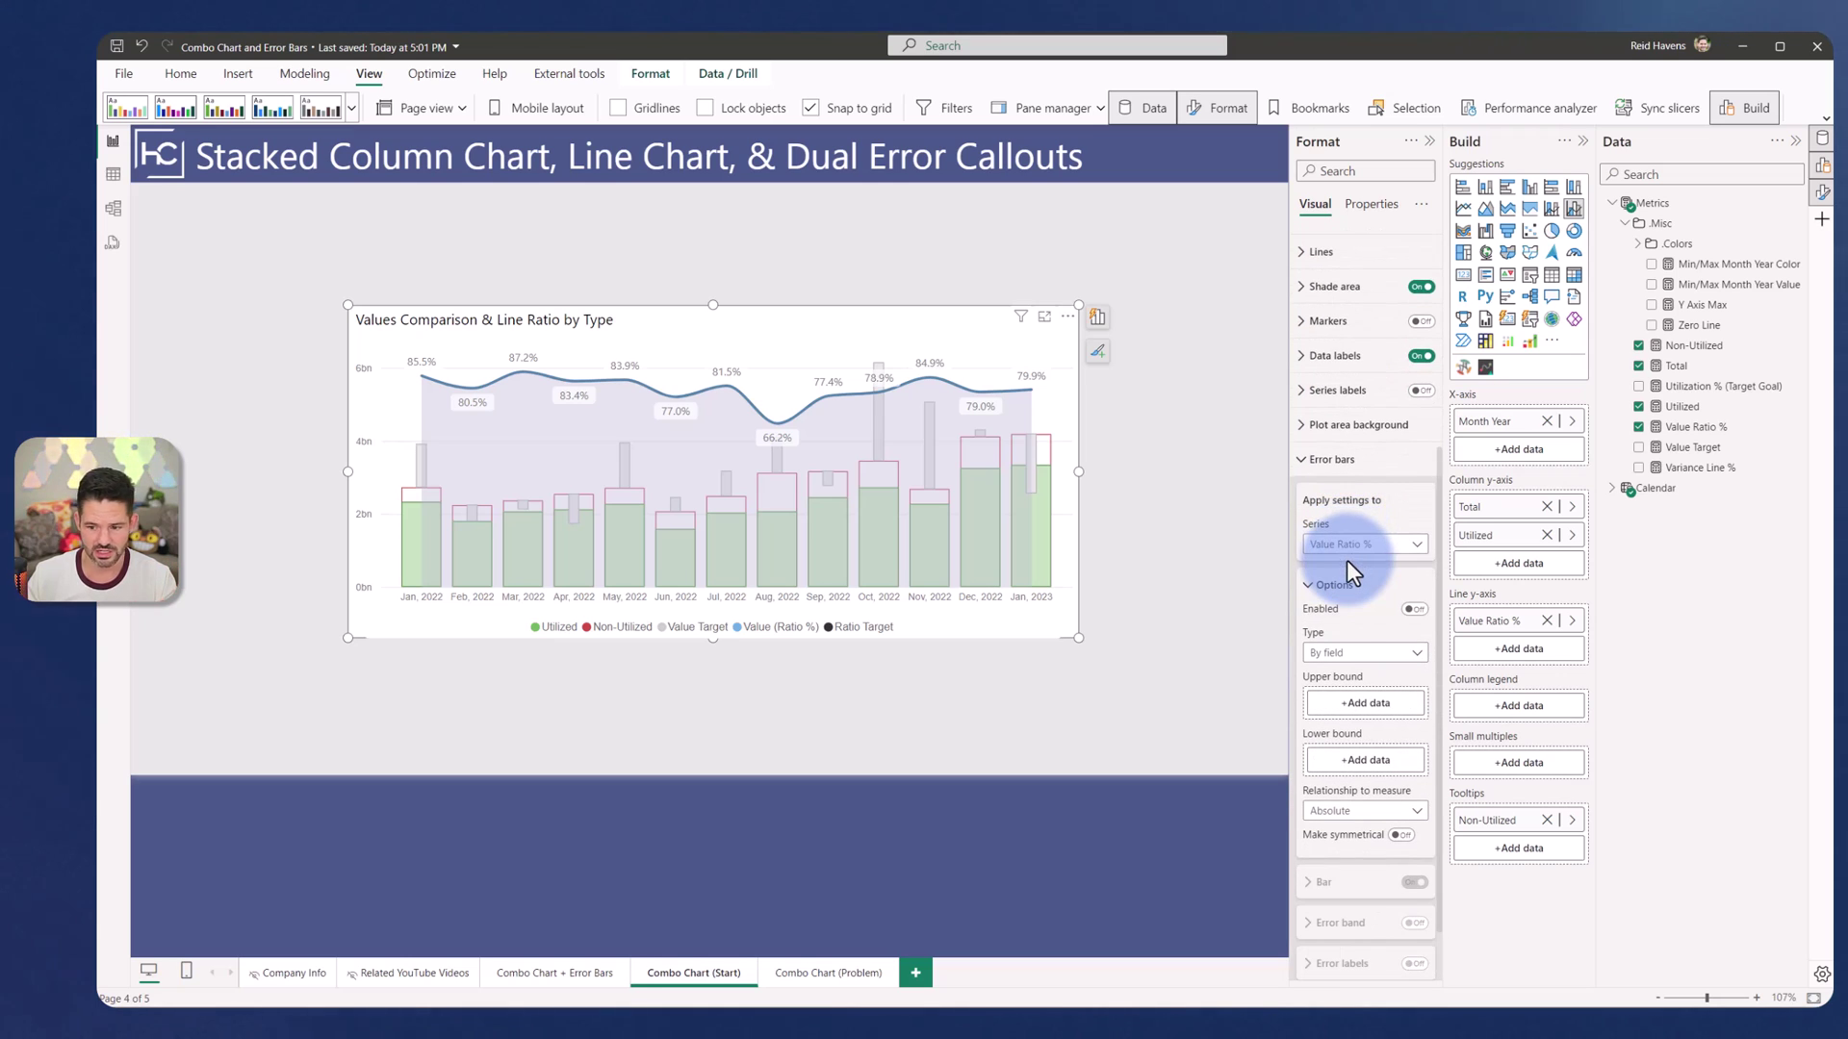
click(1411, 610)
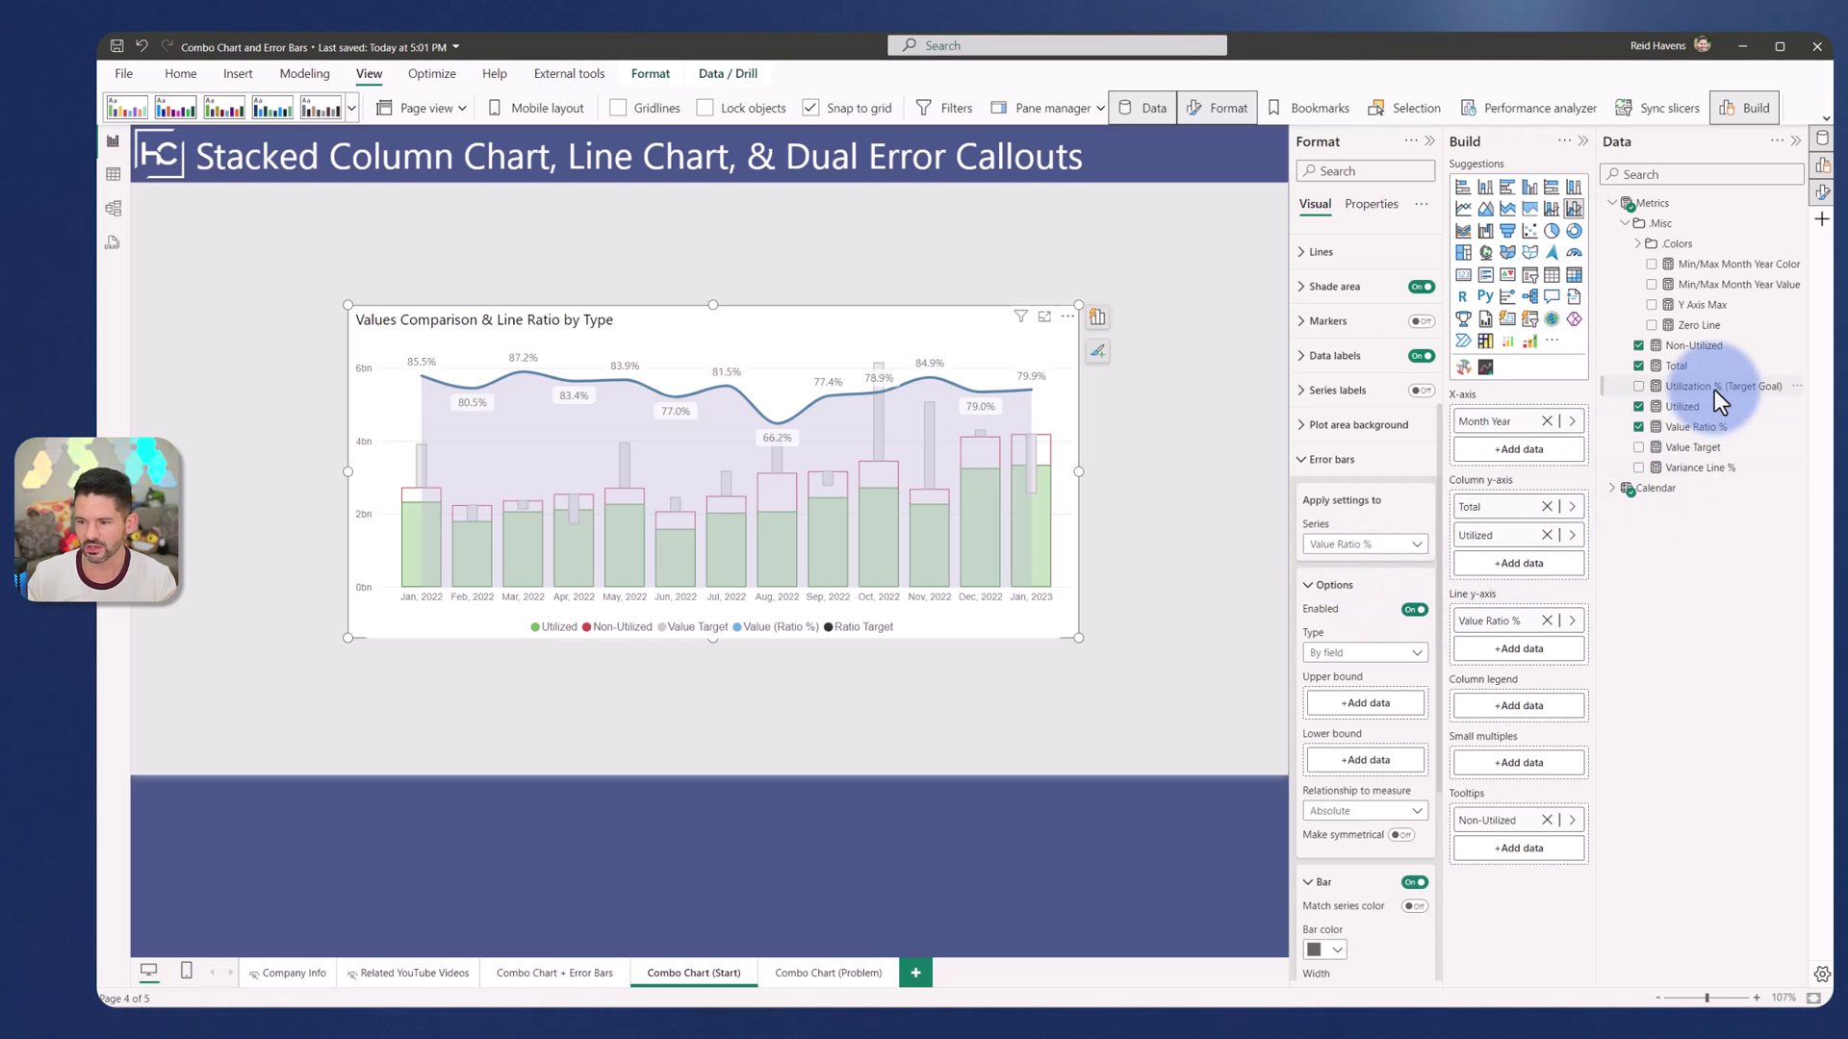
drag(1714, 389, 1378, 706)
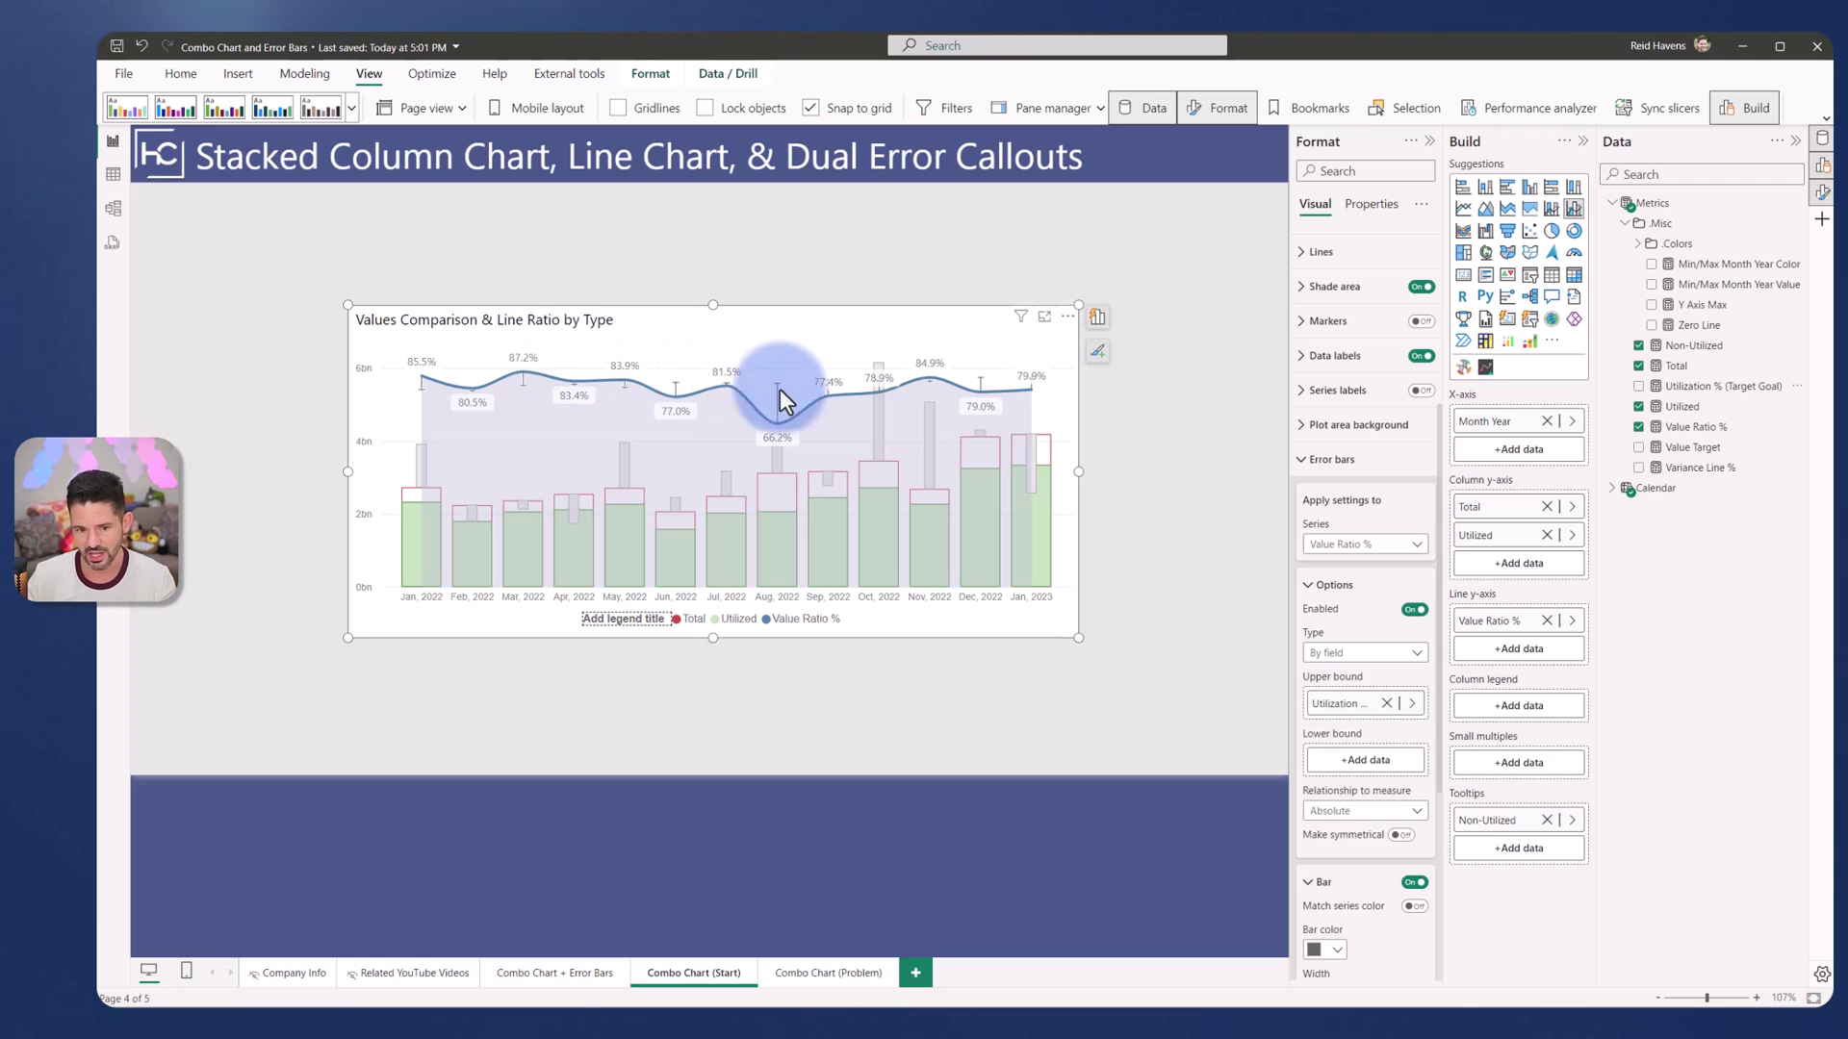
Step: Collapse Error bars and expand the Data labels value settings
click(1303, 463)
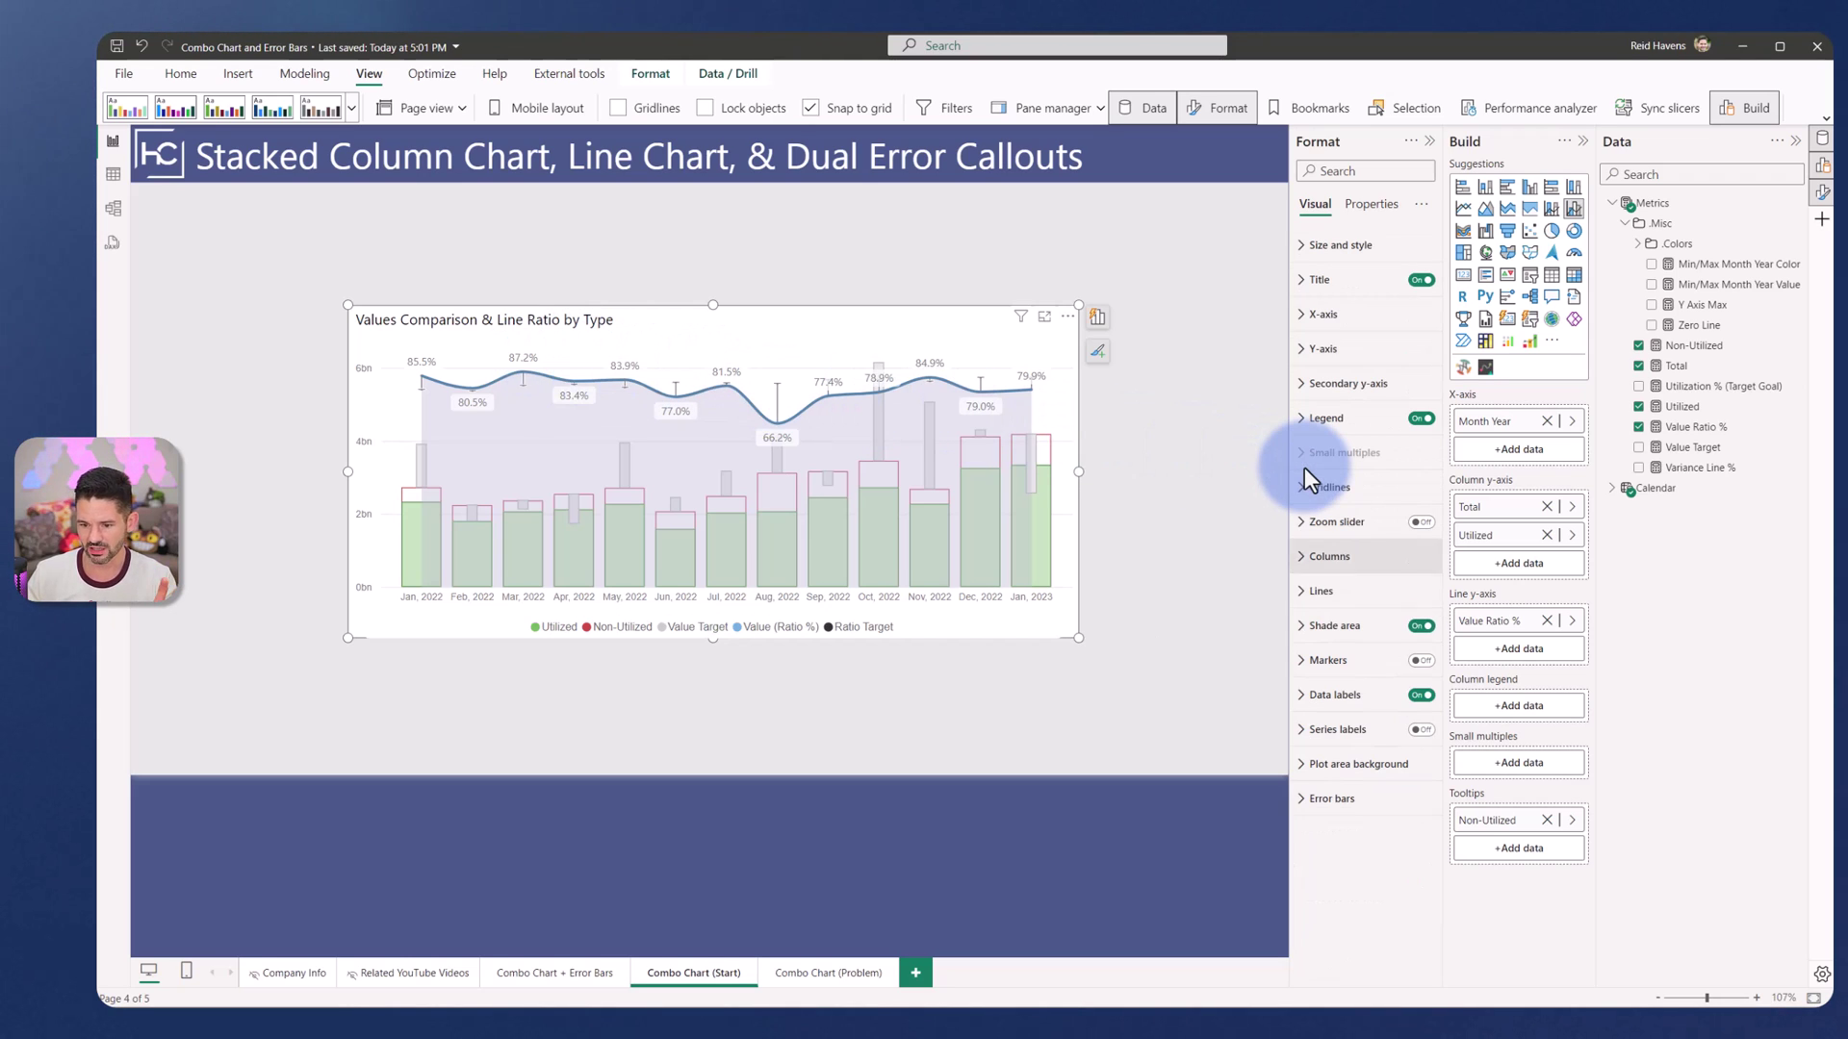
click(1341, 689)
click(1344, 702)
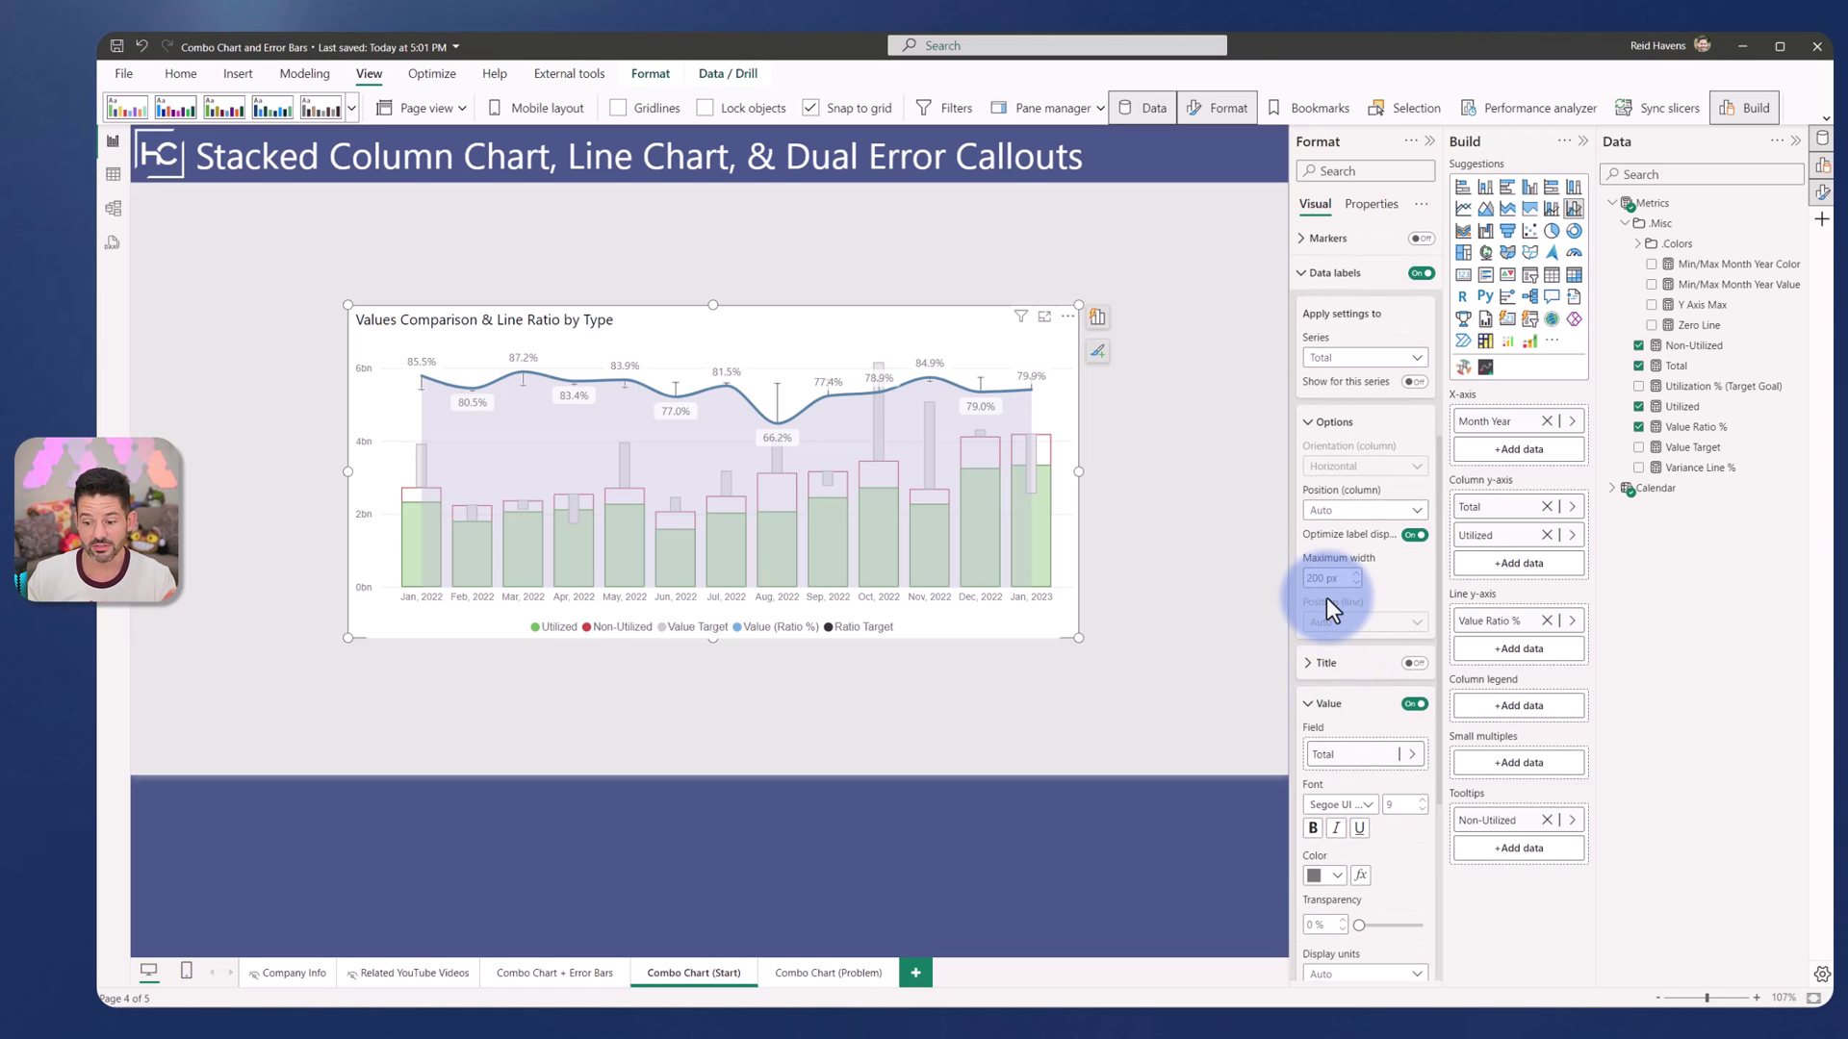
scroll(1326, 597, down, 3)
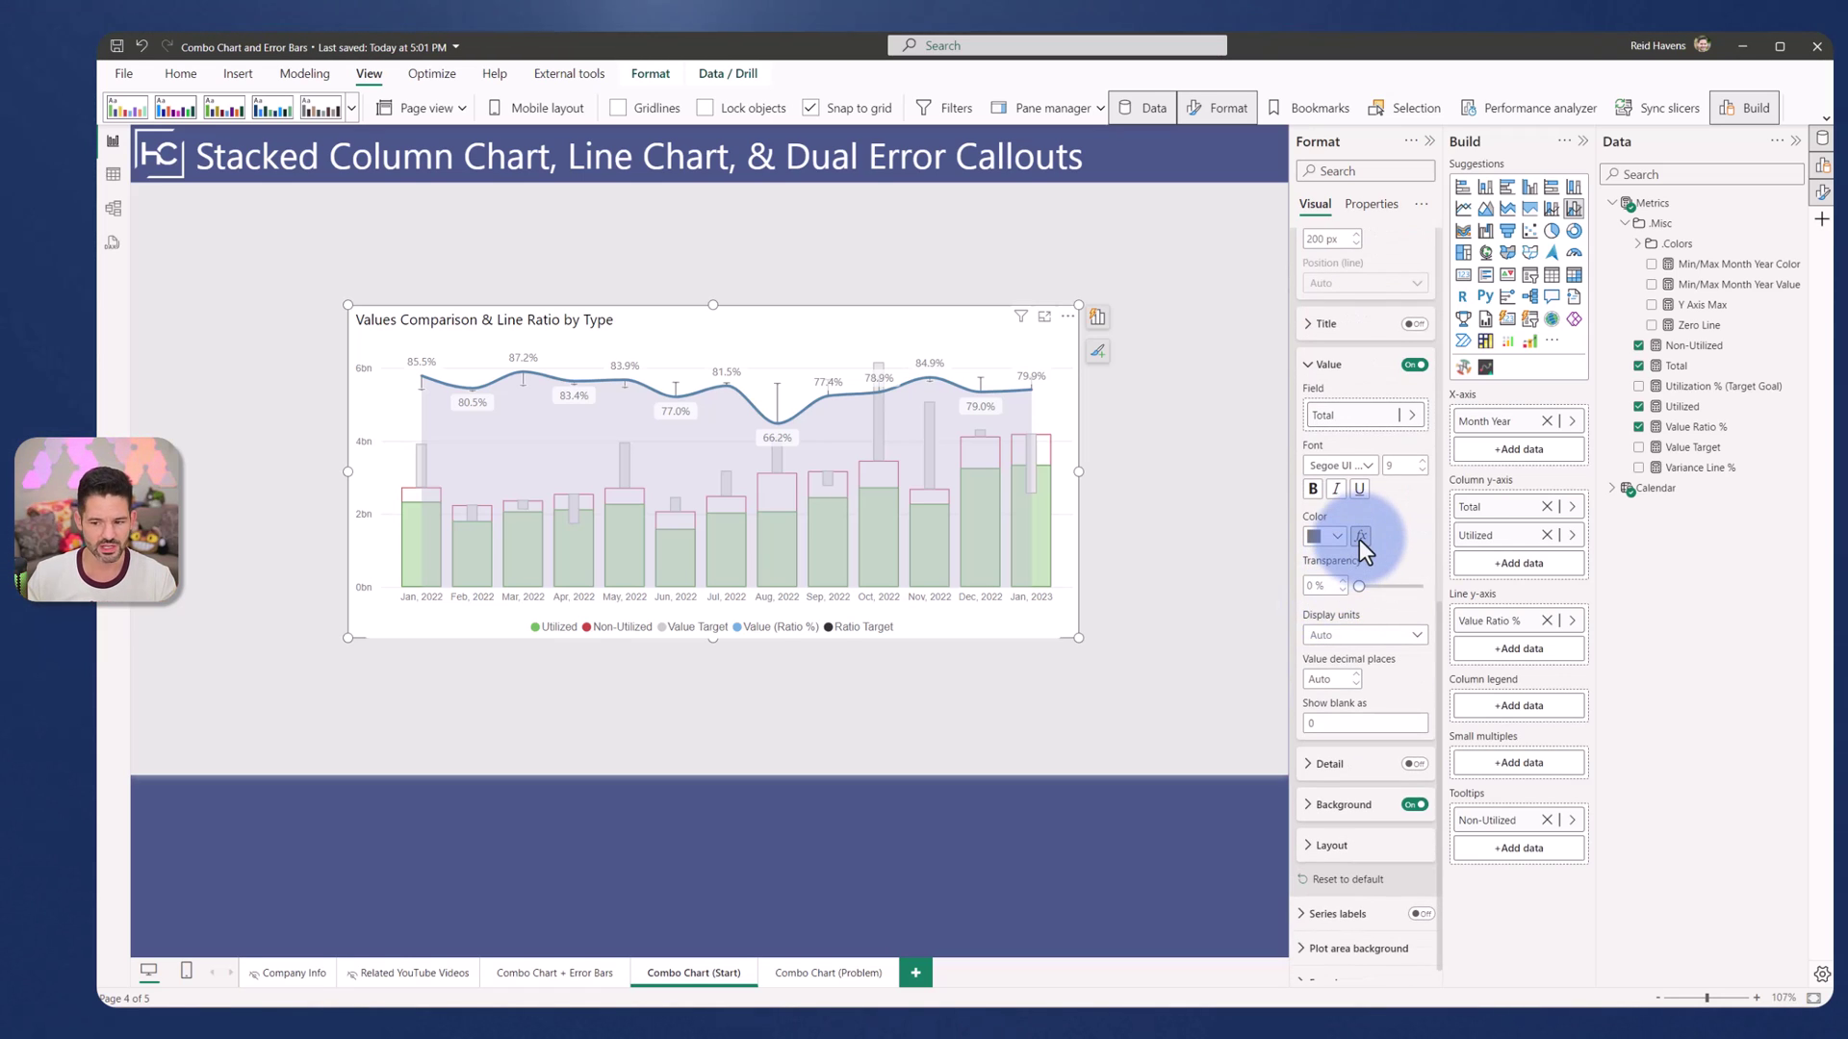
Step: Inspect the Min/Max Month Year Color formula, highlighting the maximum-ratio expression and Color references
click(1716, 267)
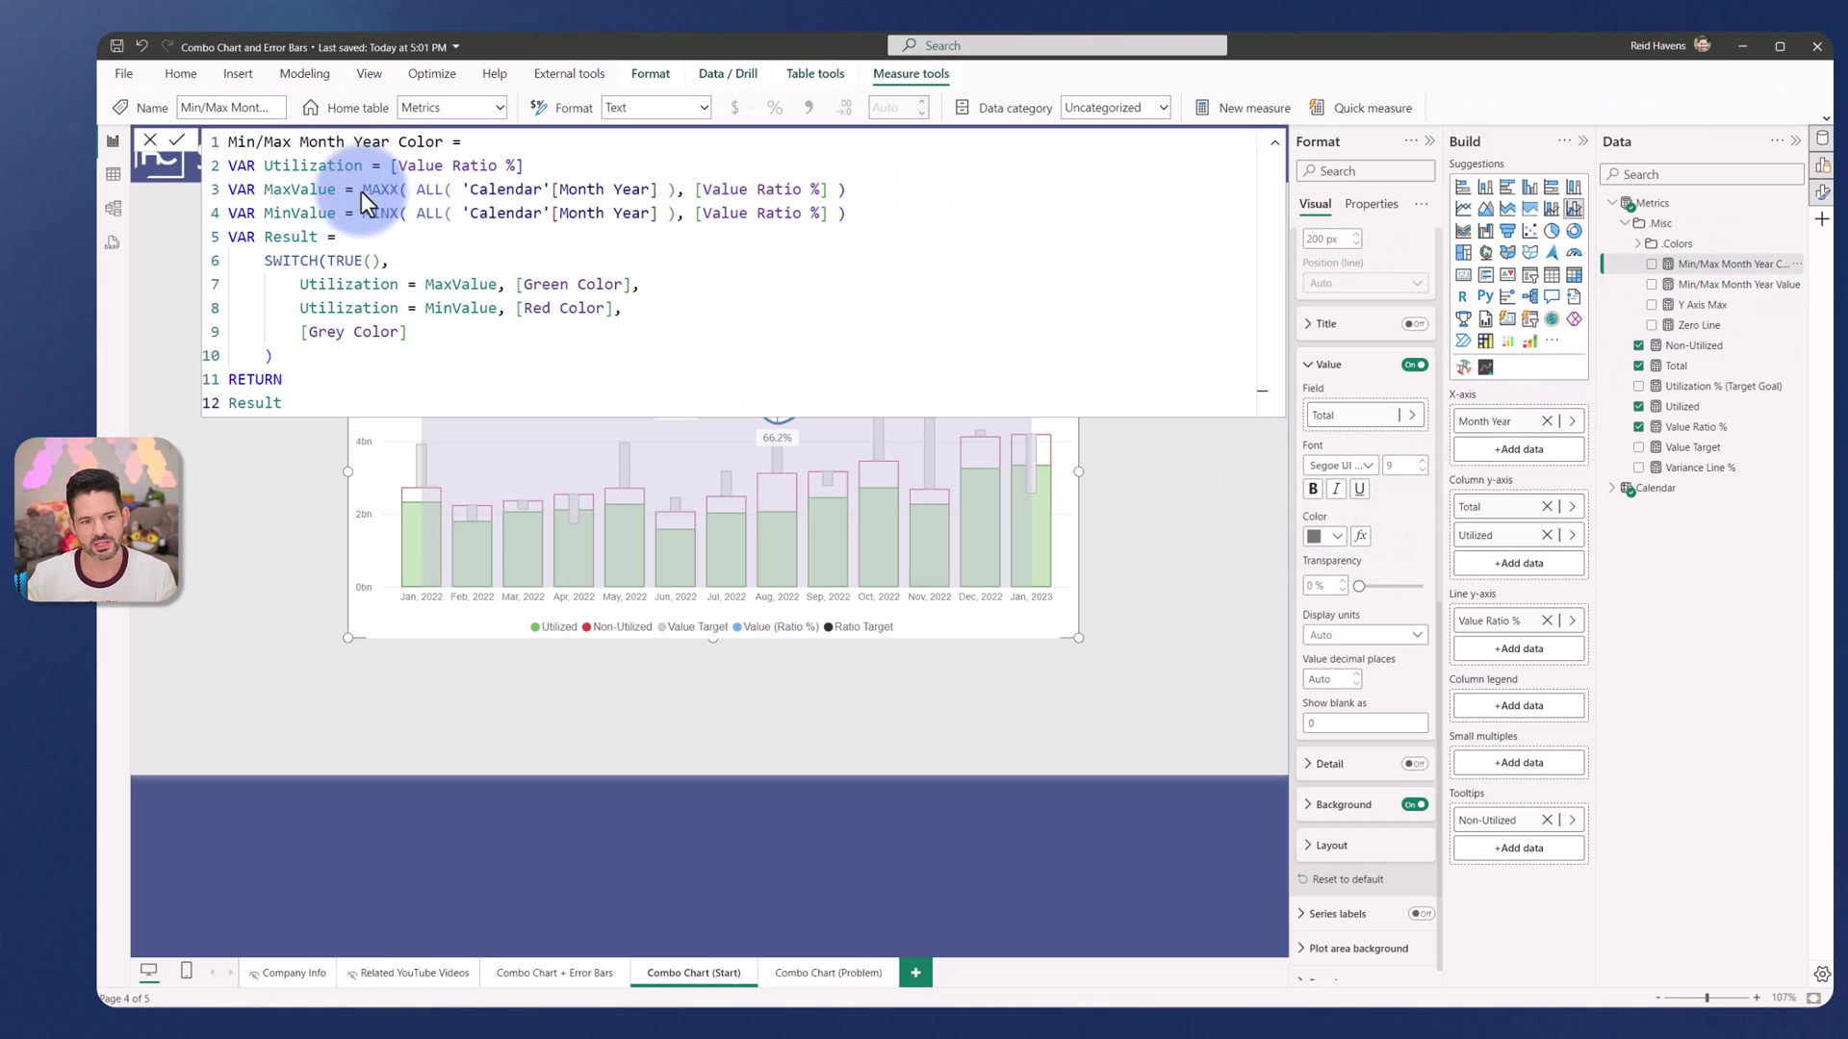
drag(362, 190, 990, 194)
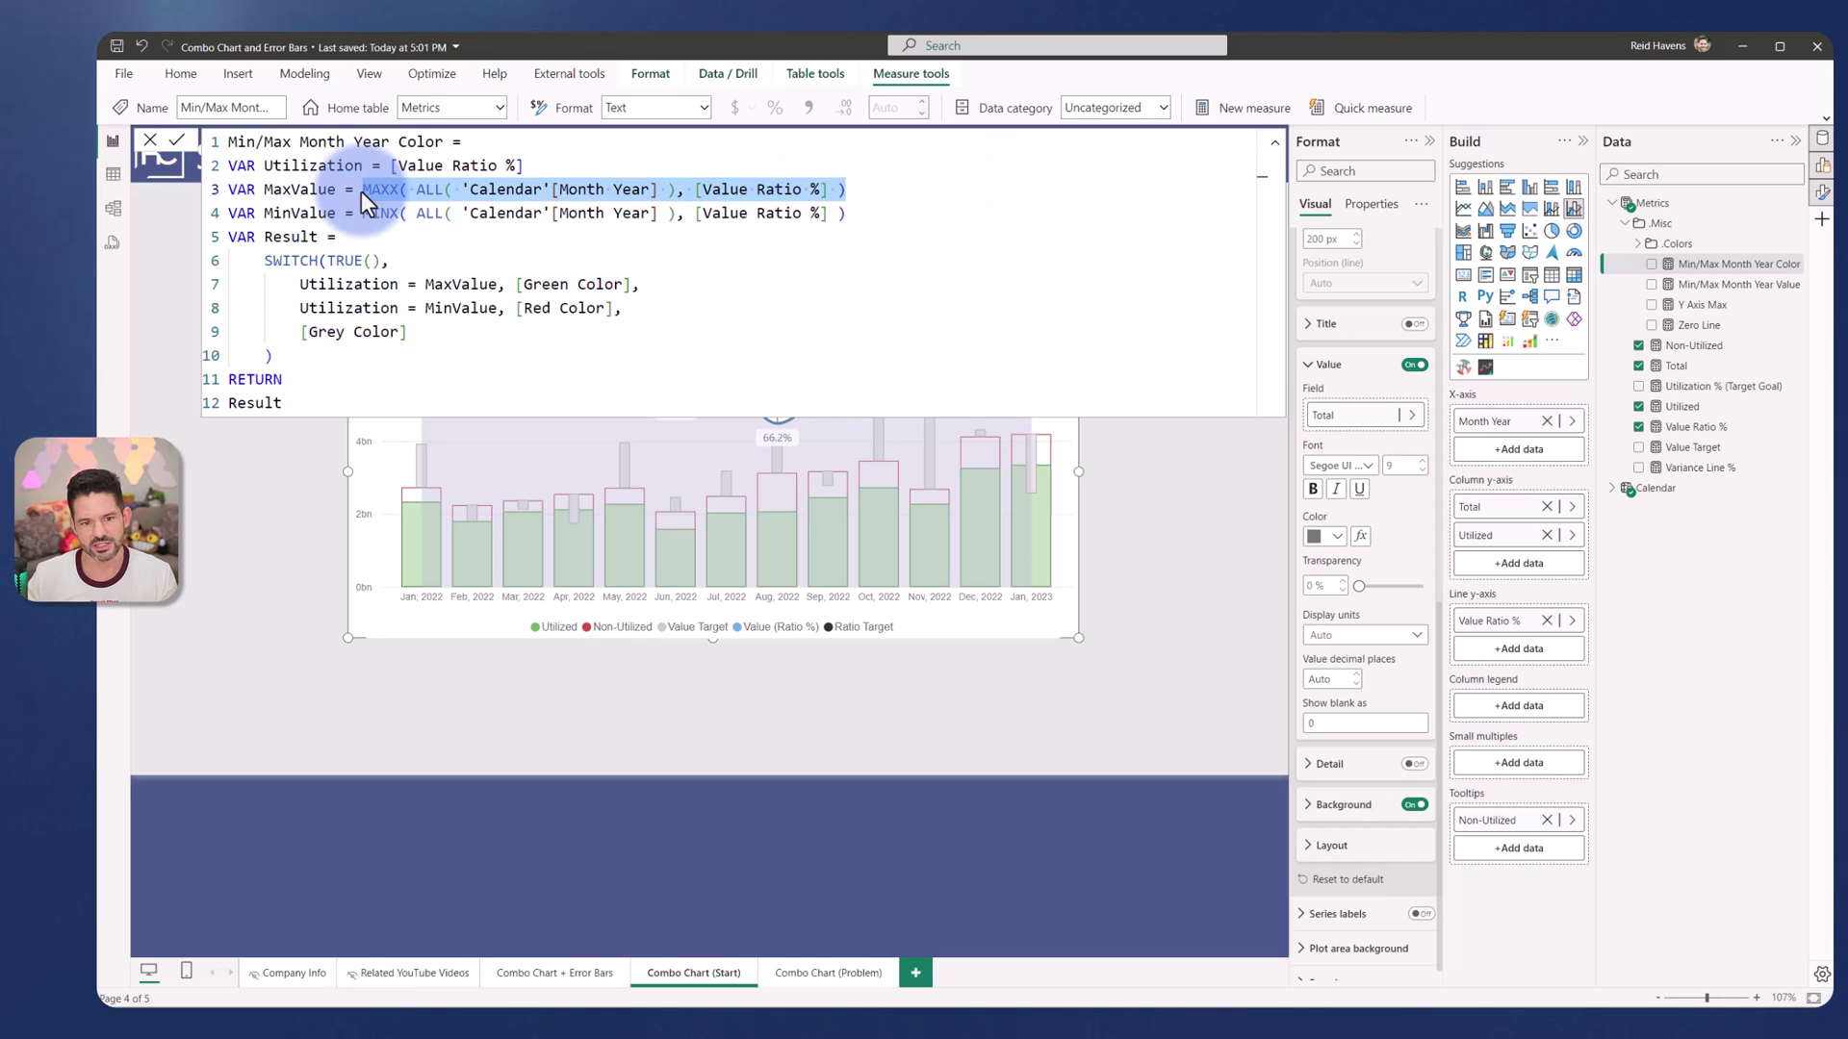
click(987, 192)
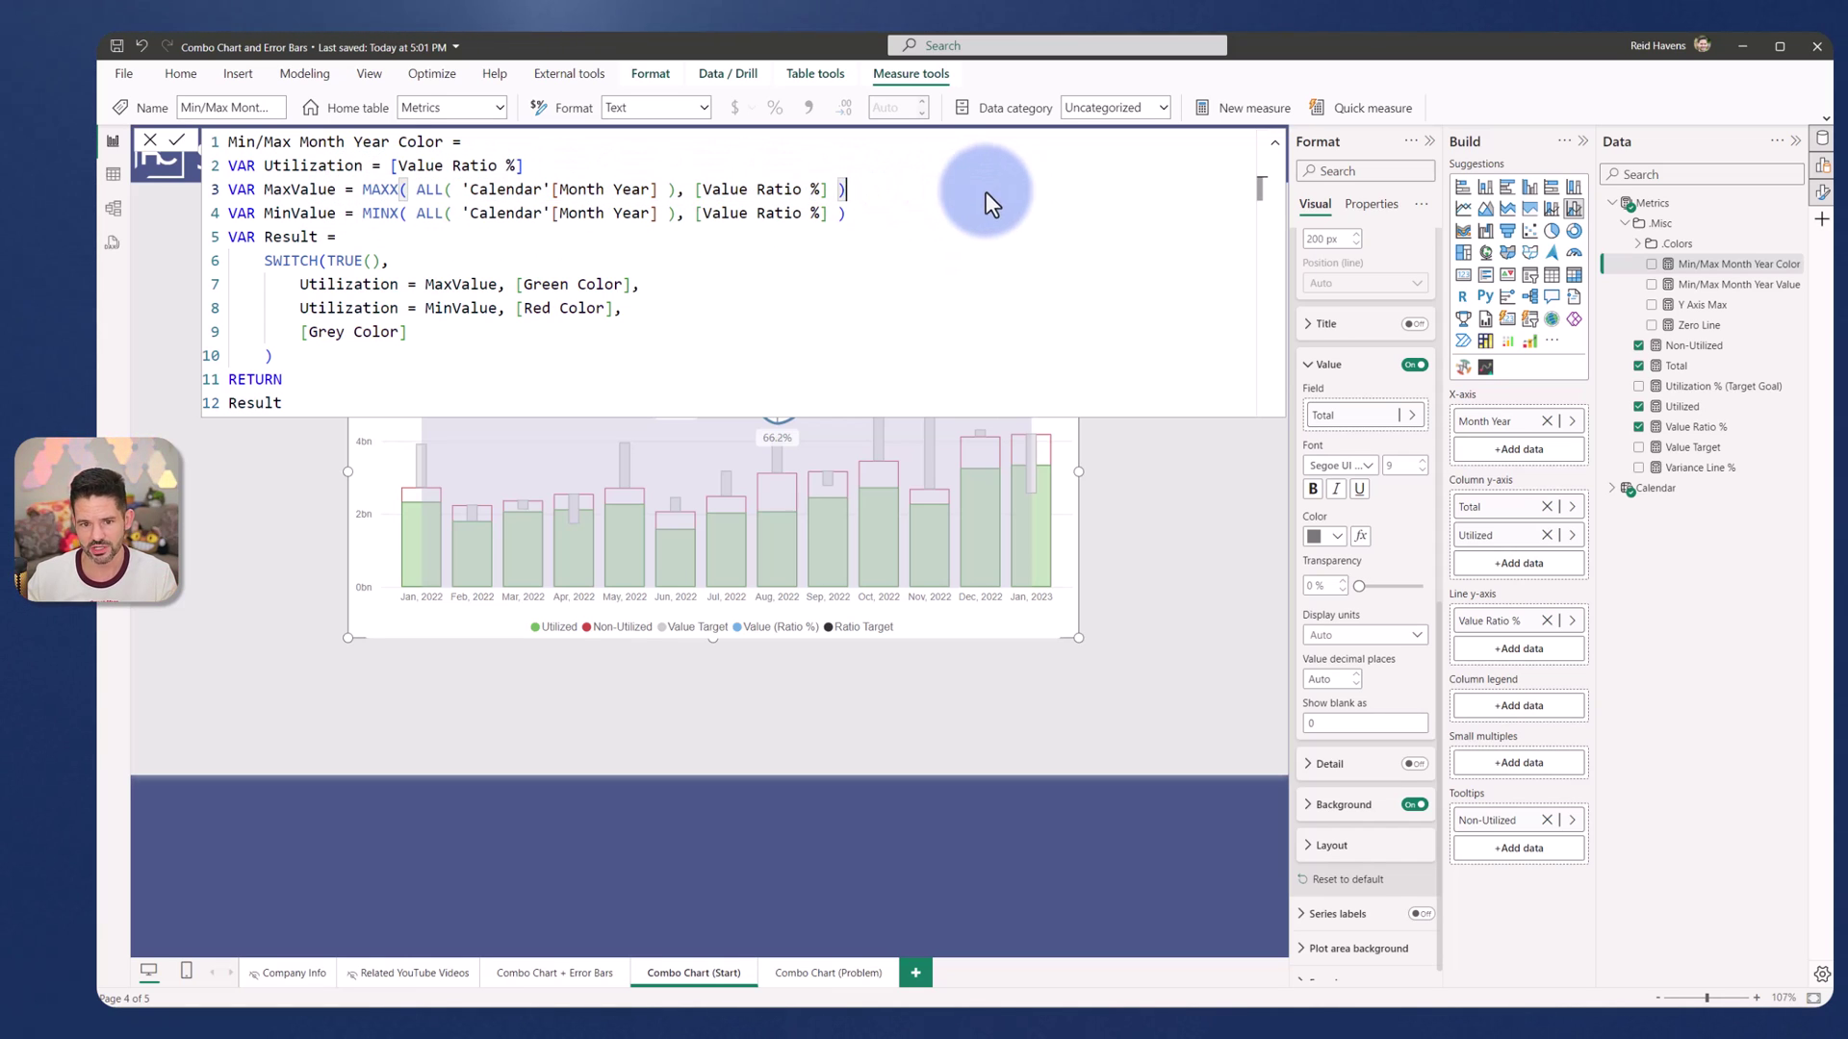
click(887, 218)
double_click(304, 284)
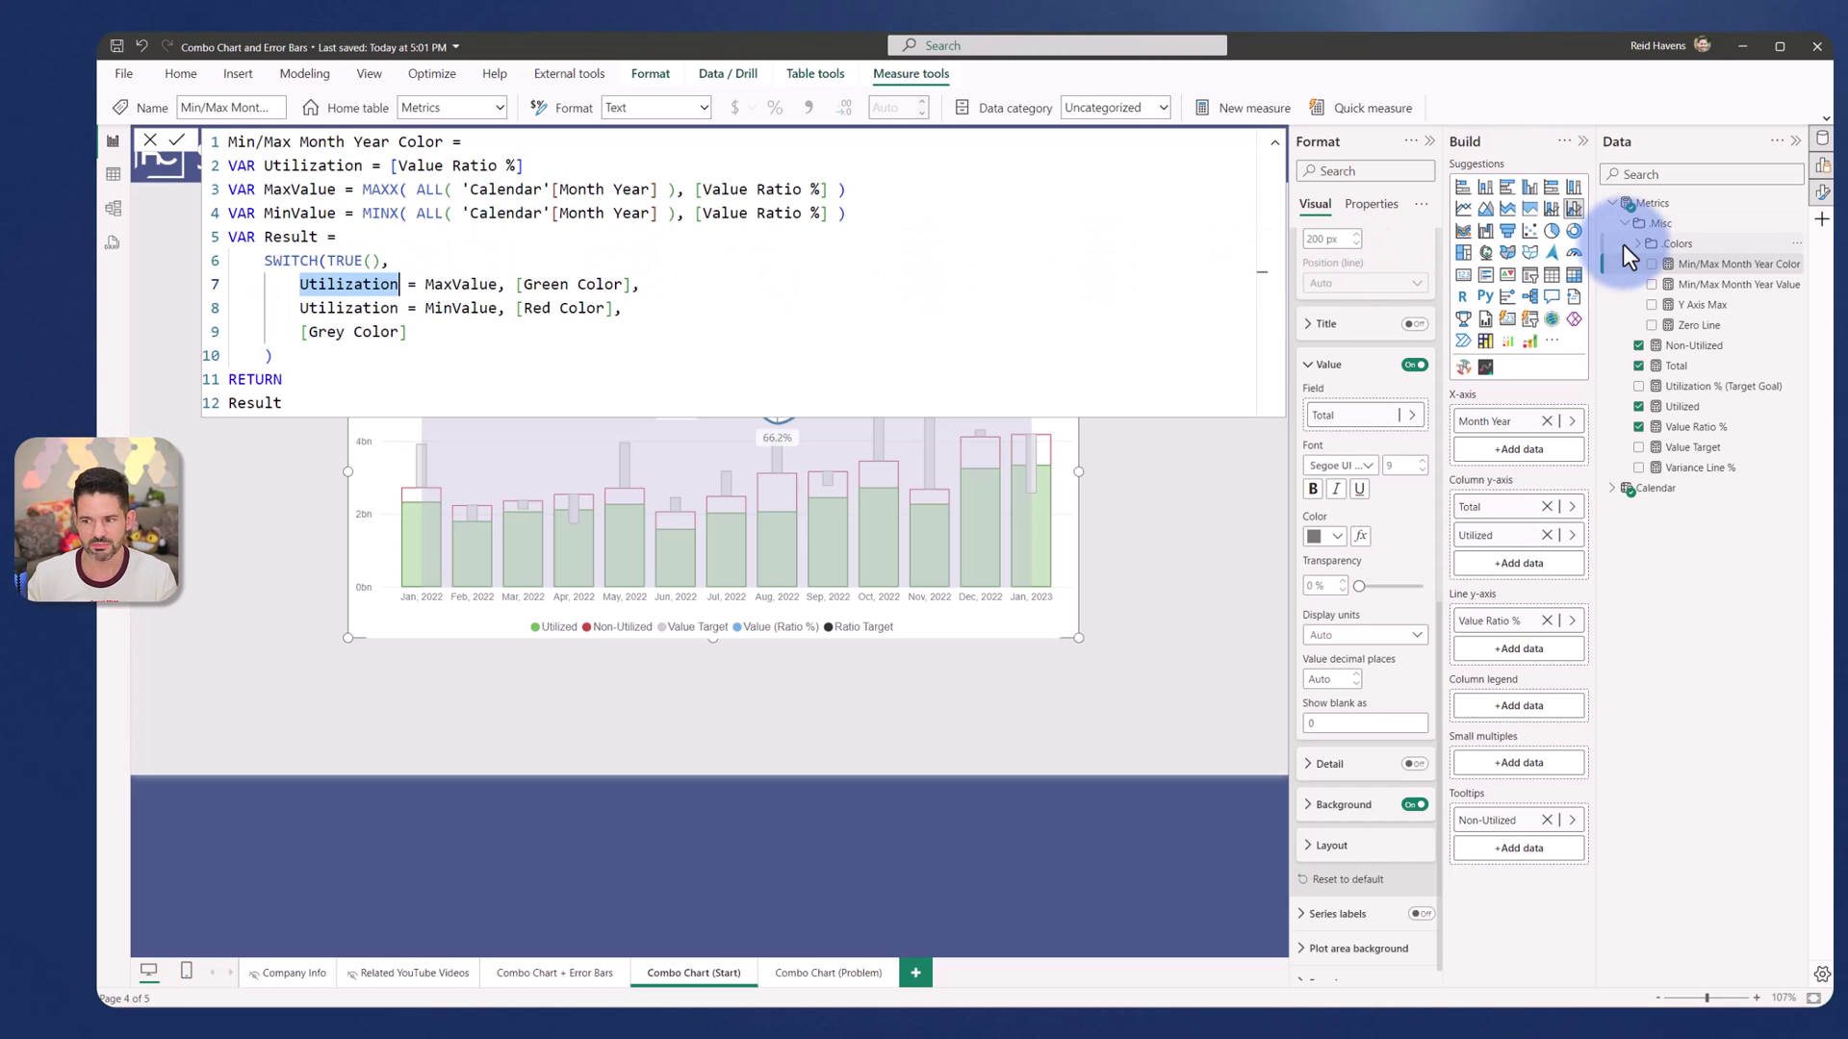
double_click(553, 284)
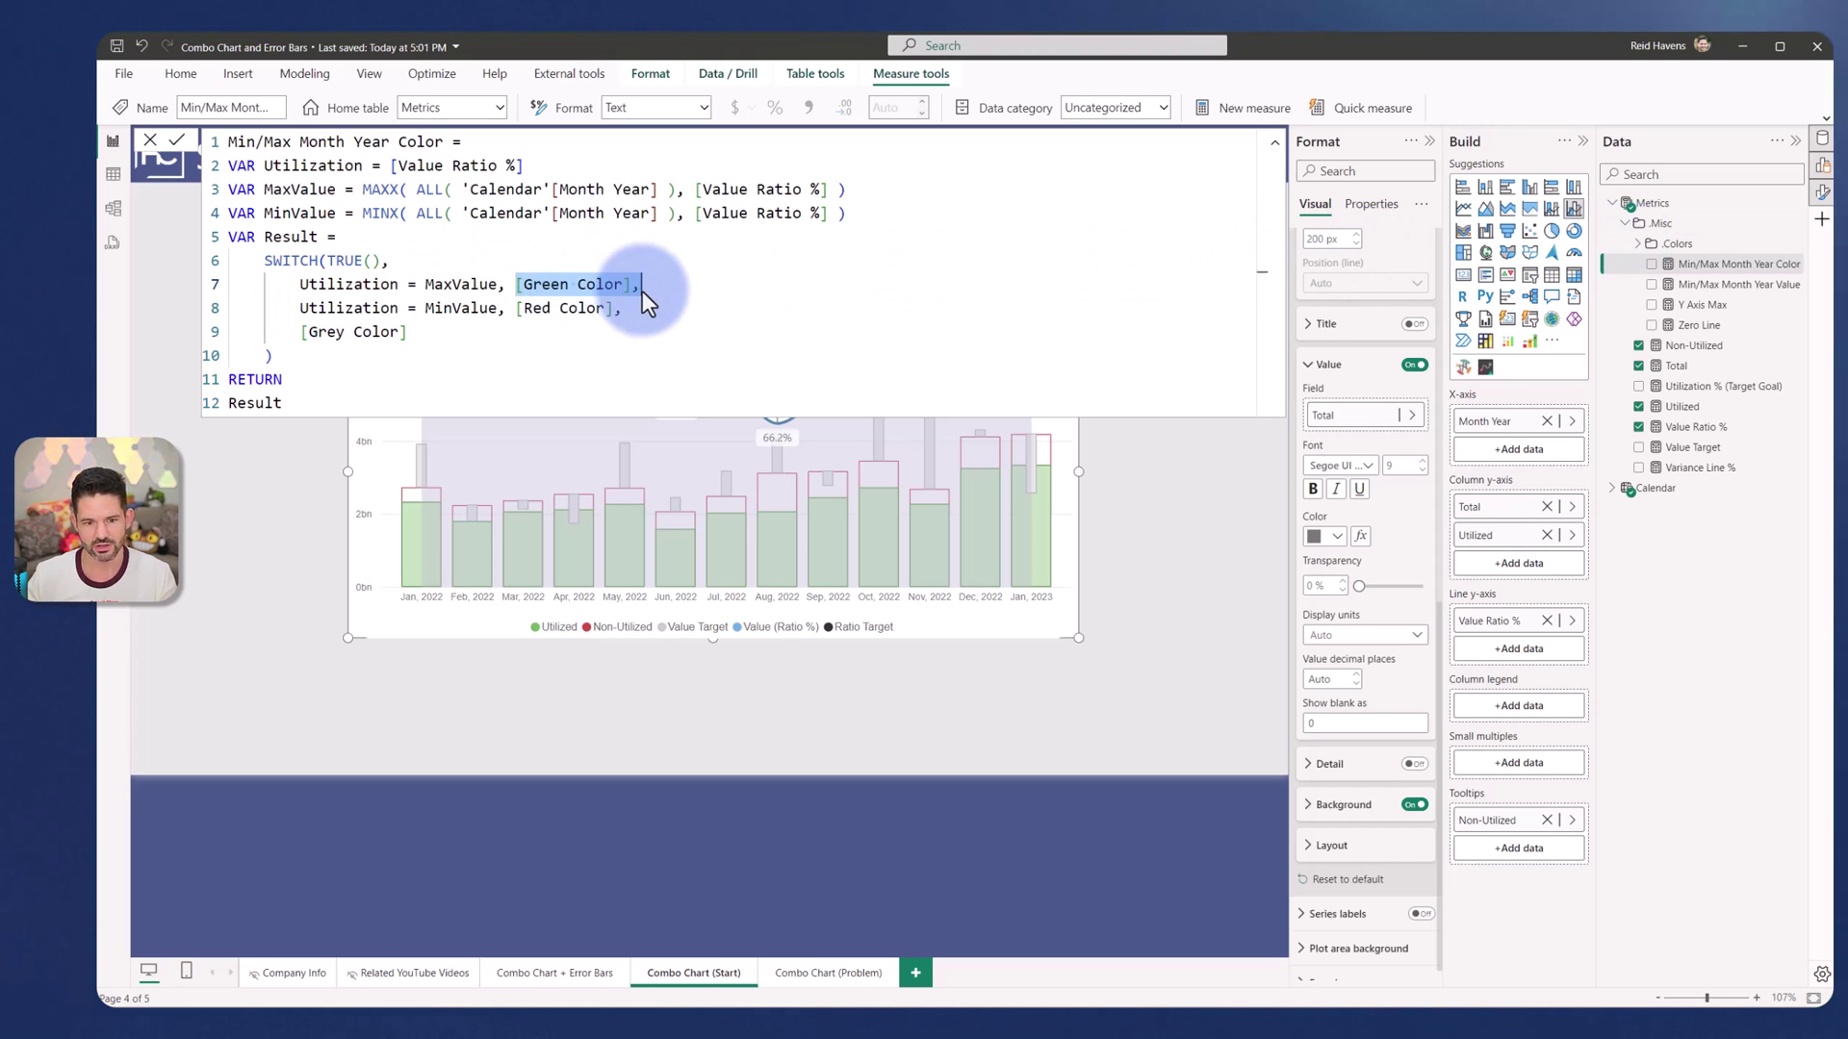
click(587, 310)
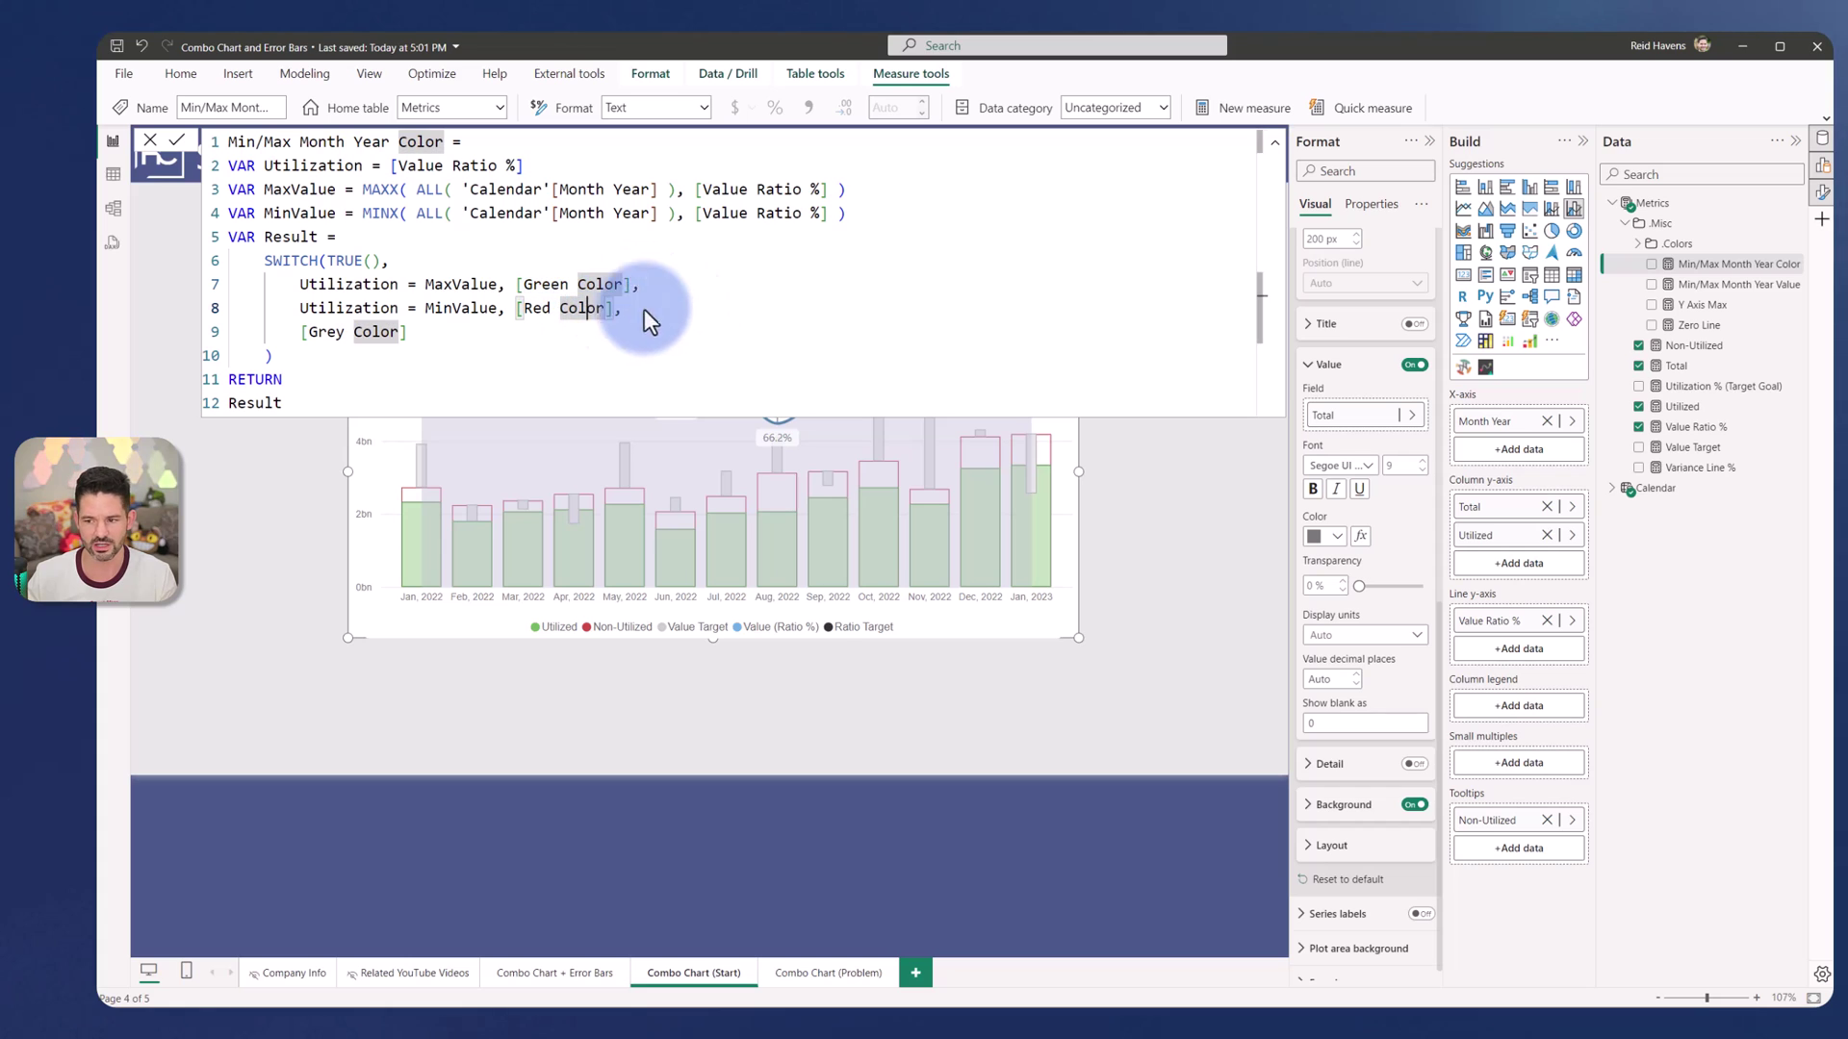
Step: Review the Green, Grey and Red Color measures, then Min/Max Month Year Color
click(1638, 245)
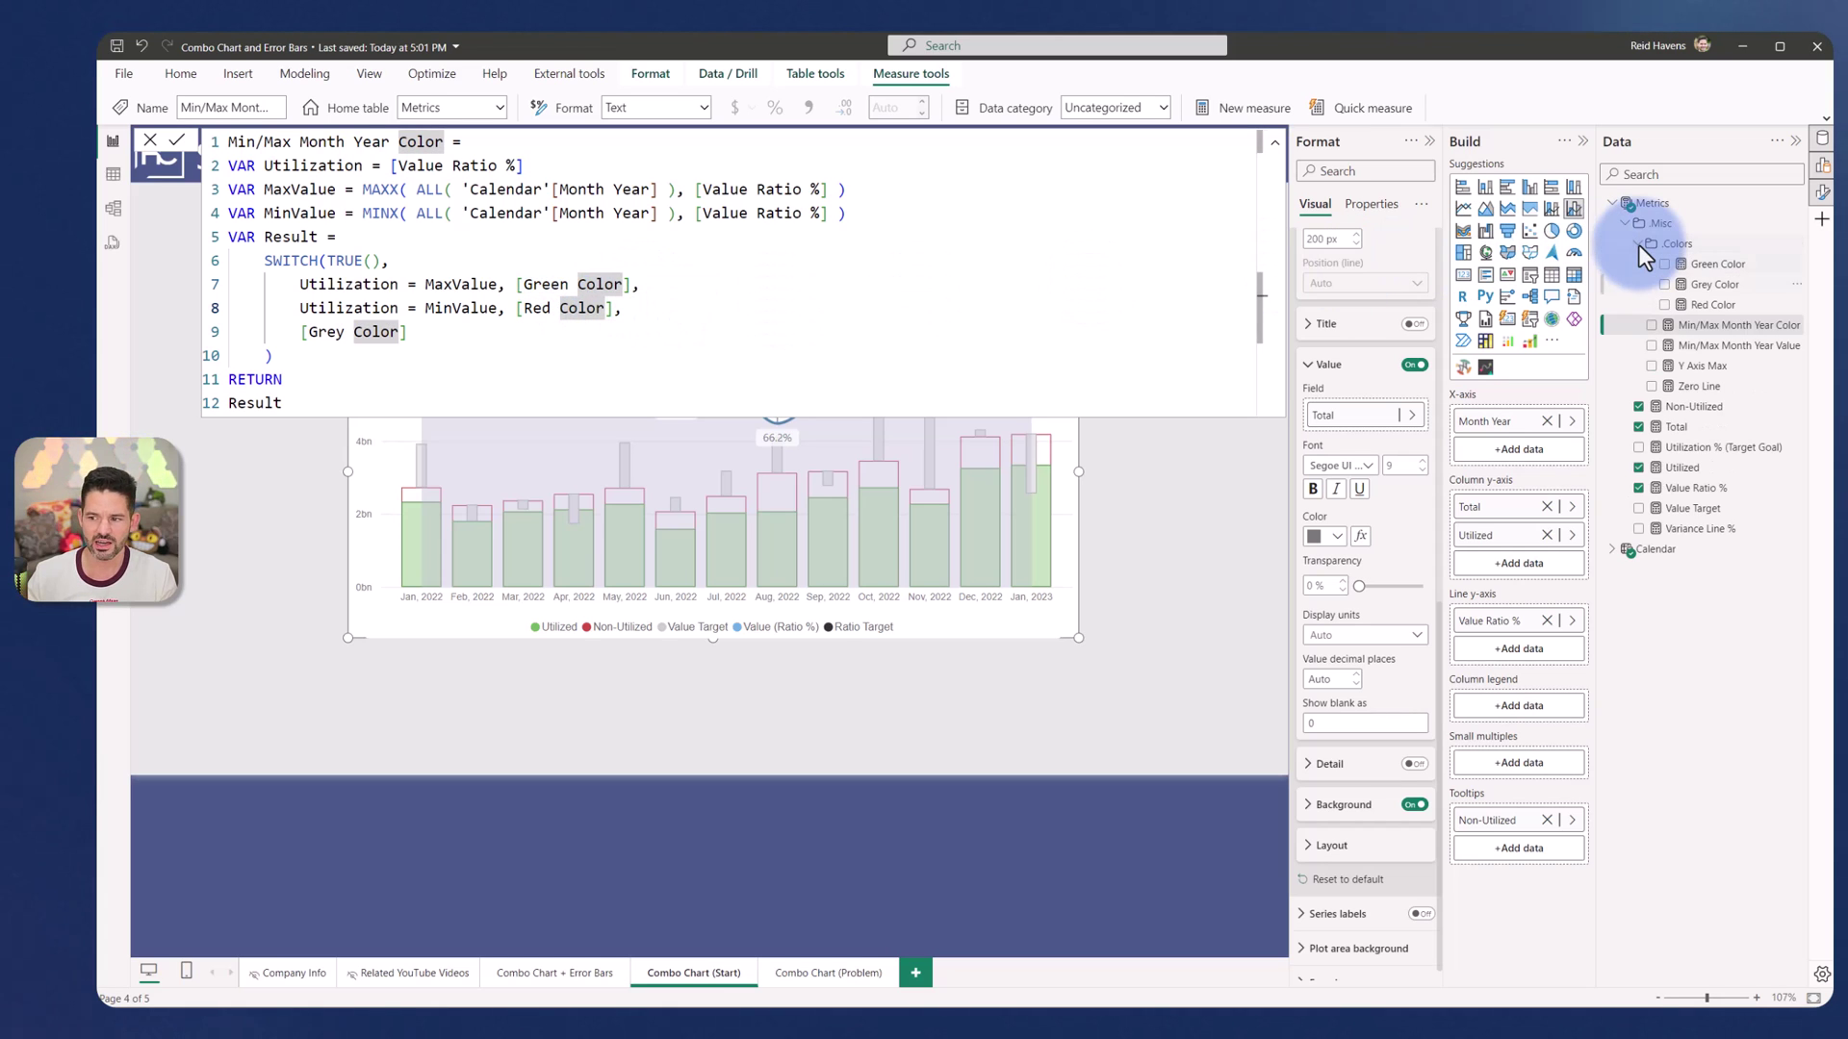
click(1721, 261)
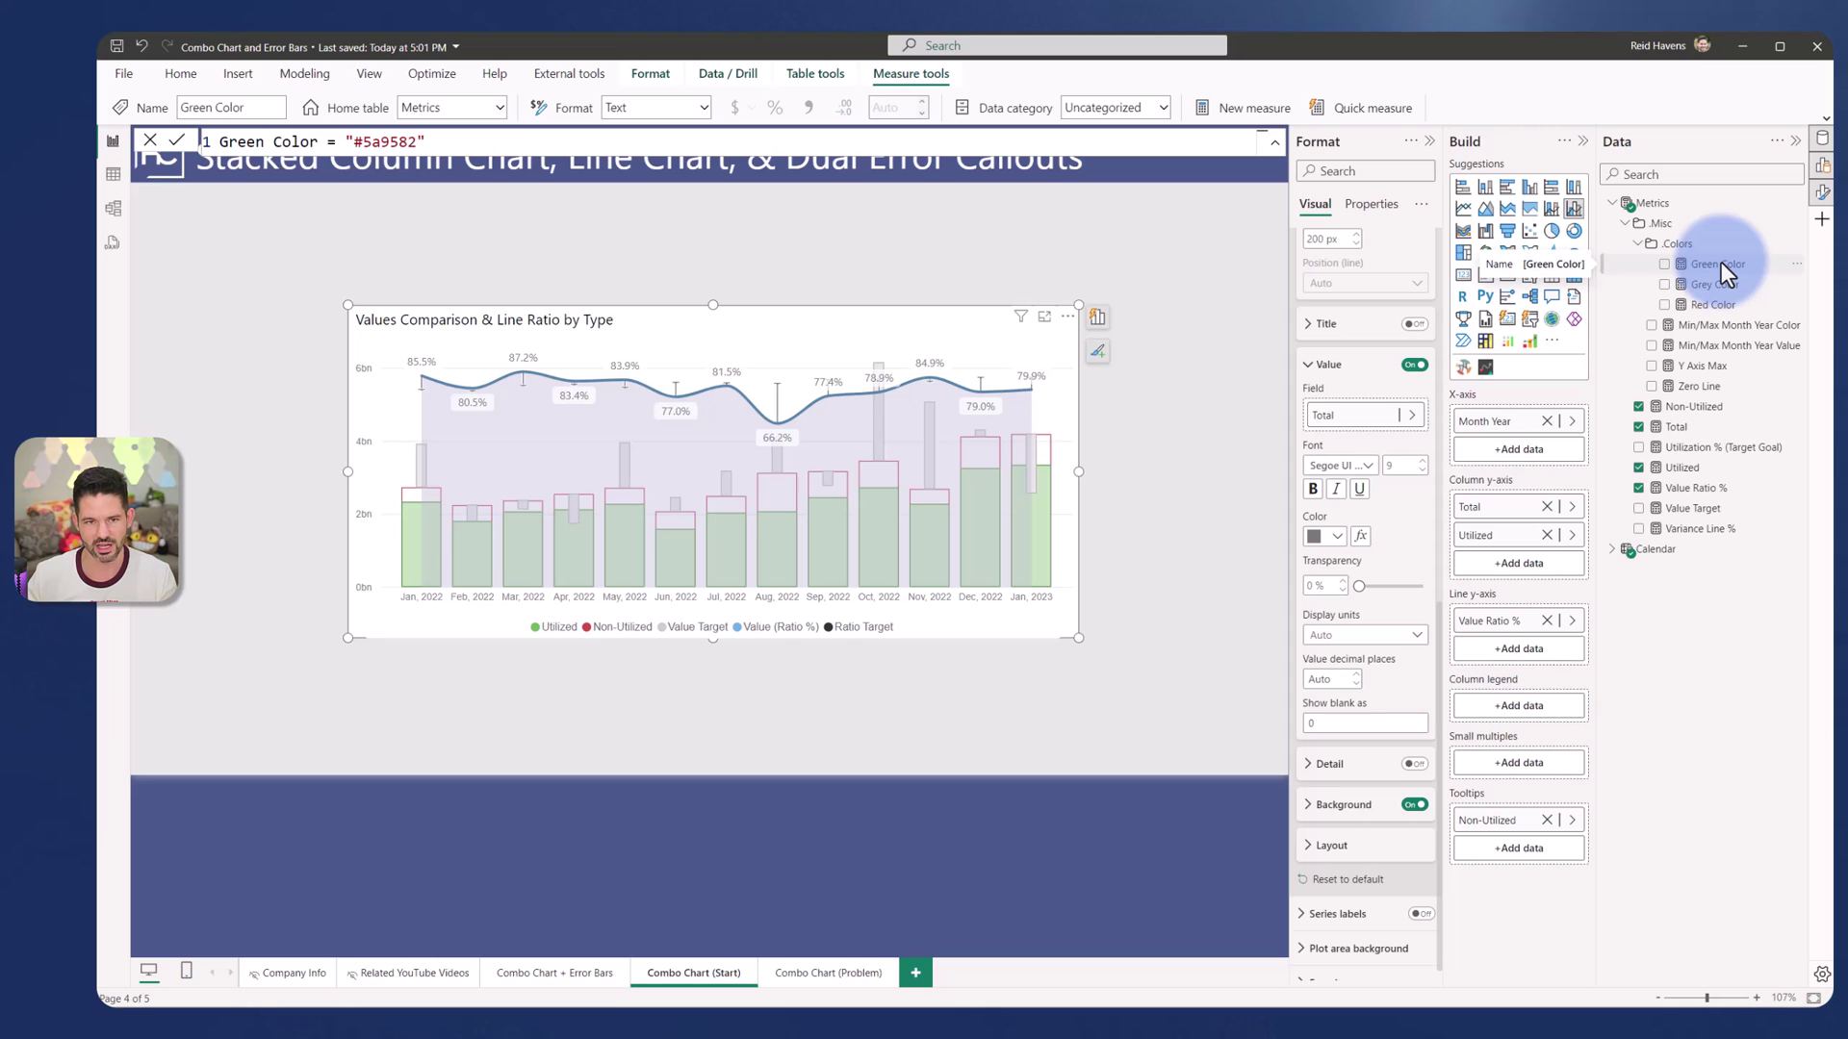
click(1720, 286)
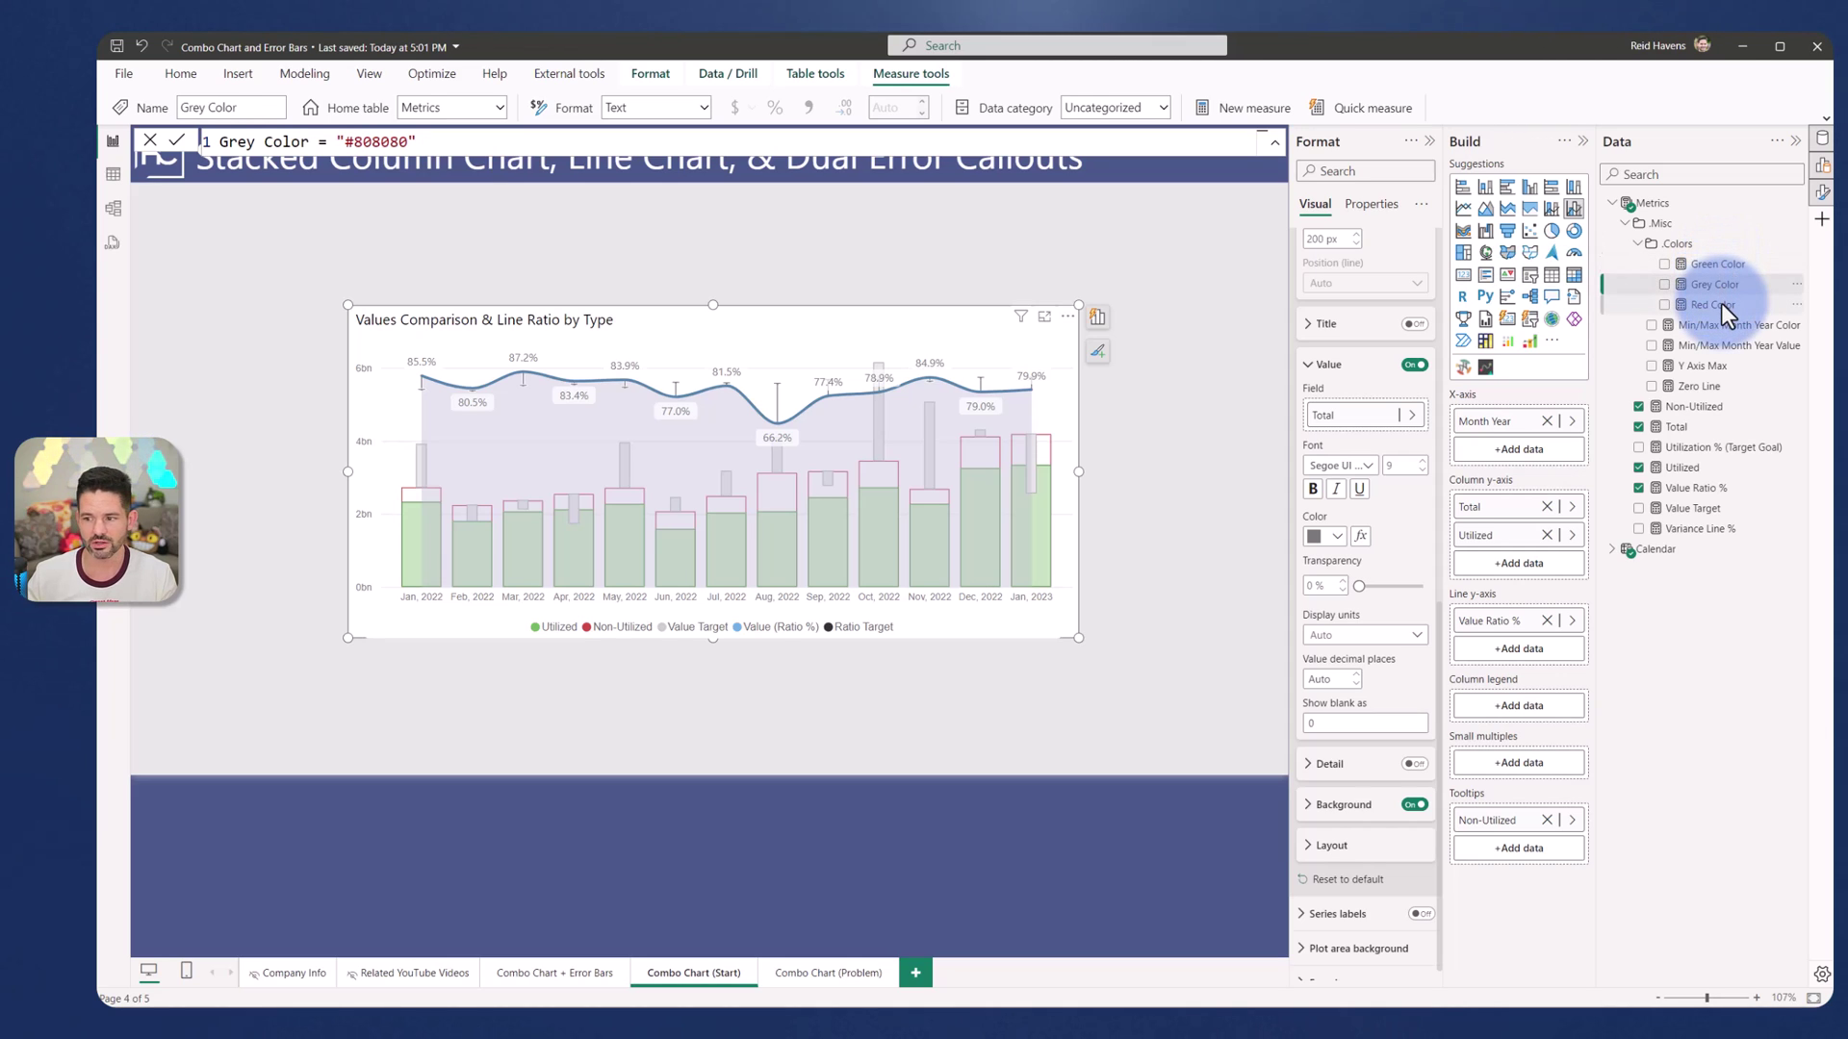
click(1722, 302)
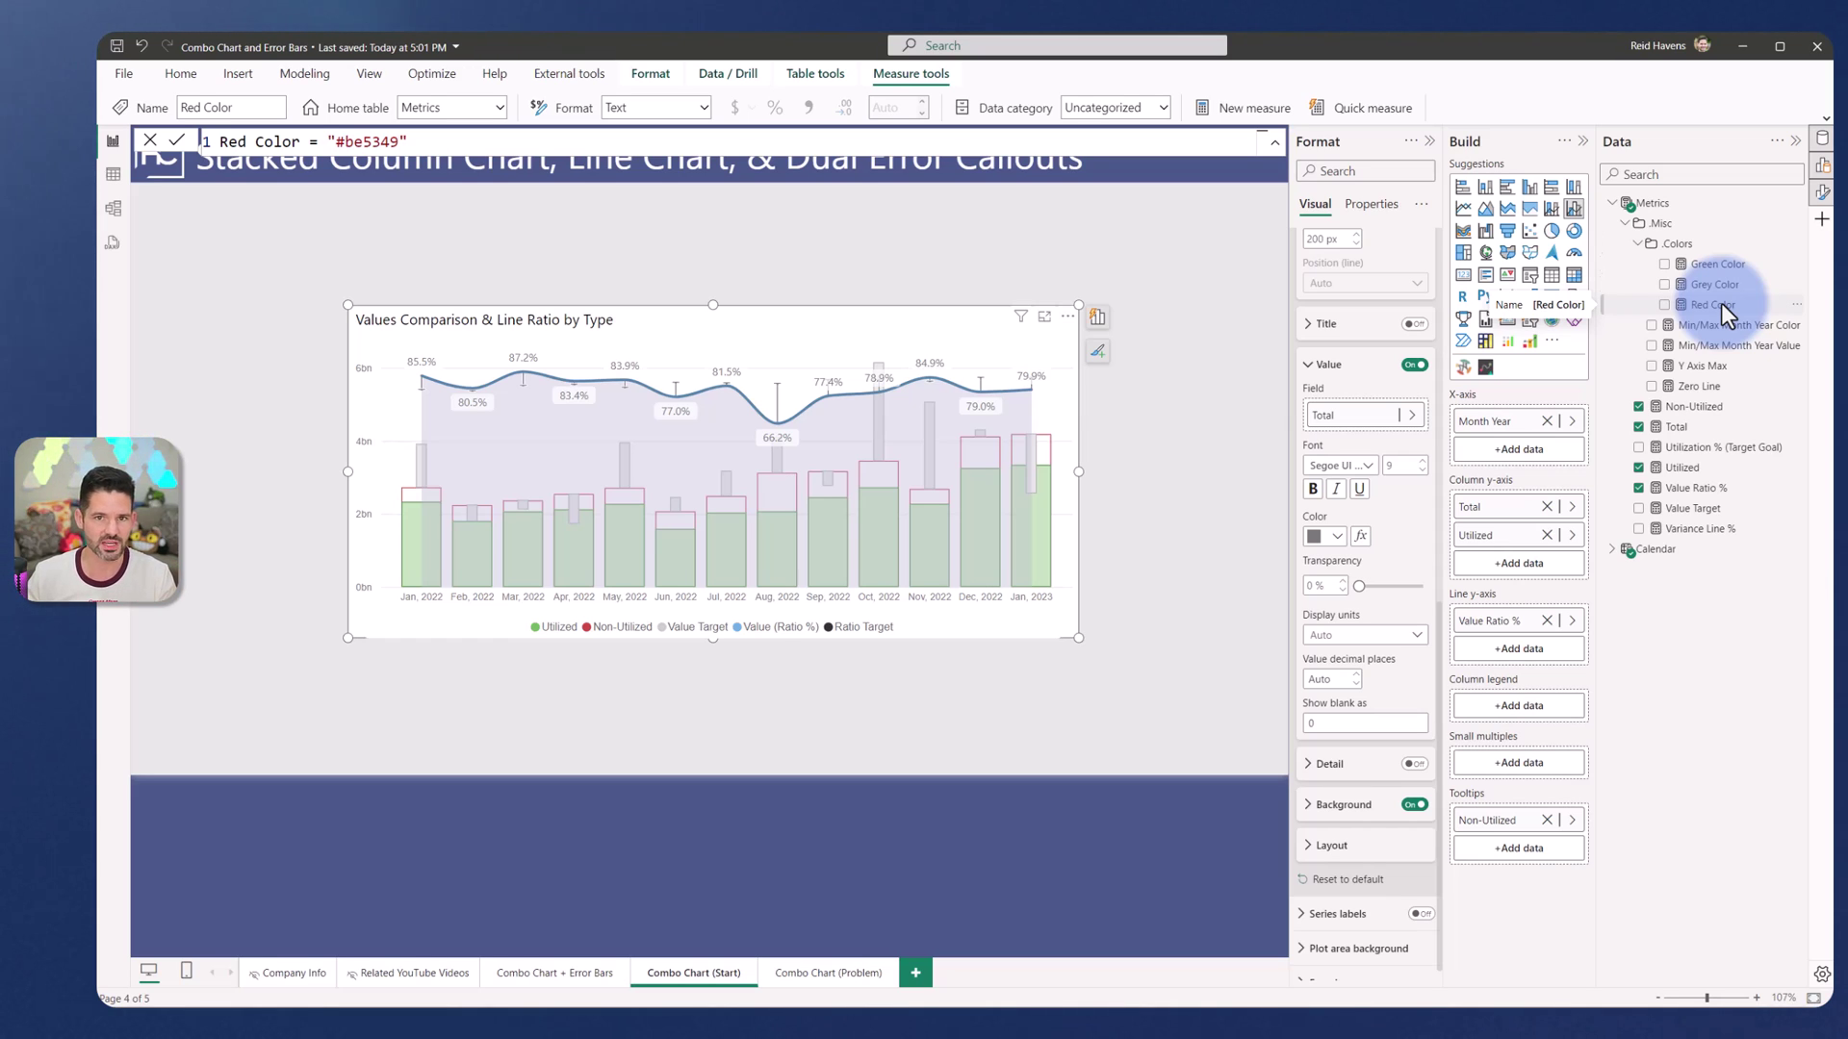
click(1727, 325)
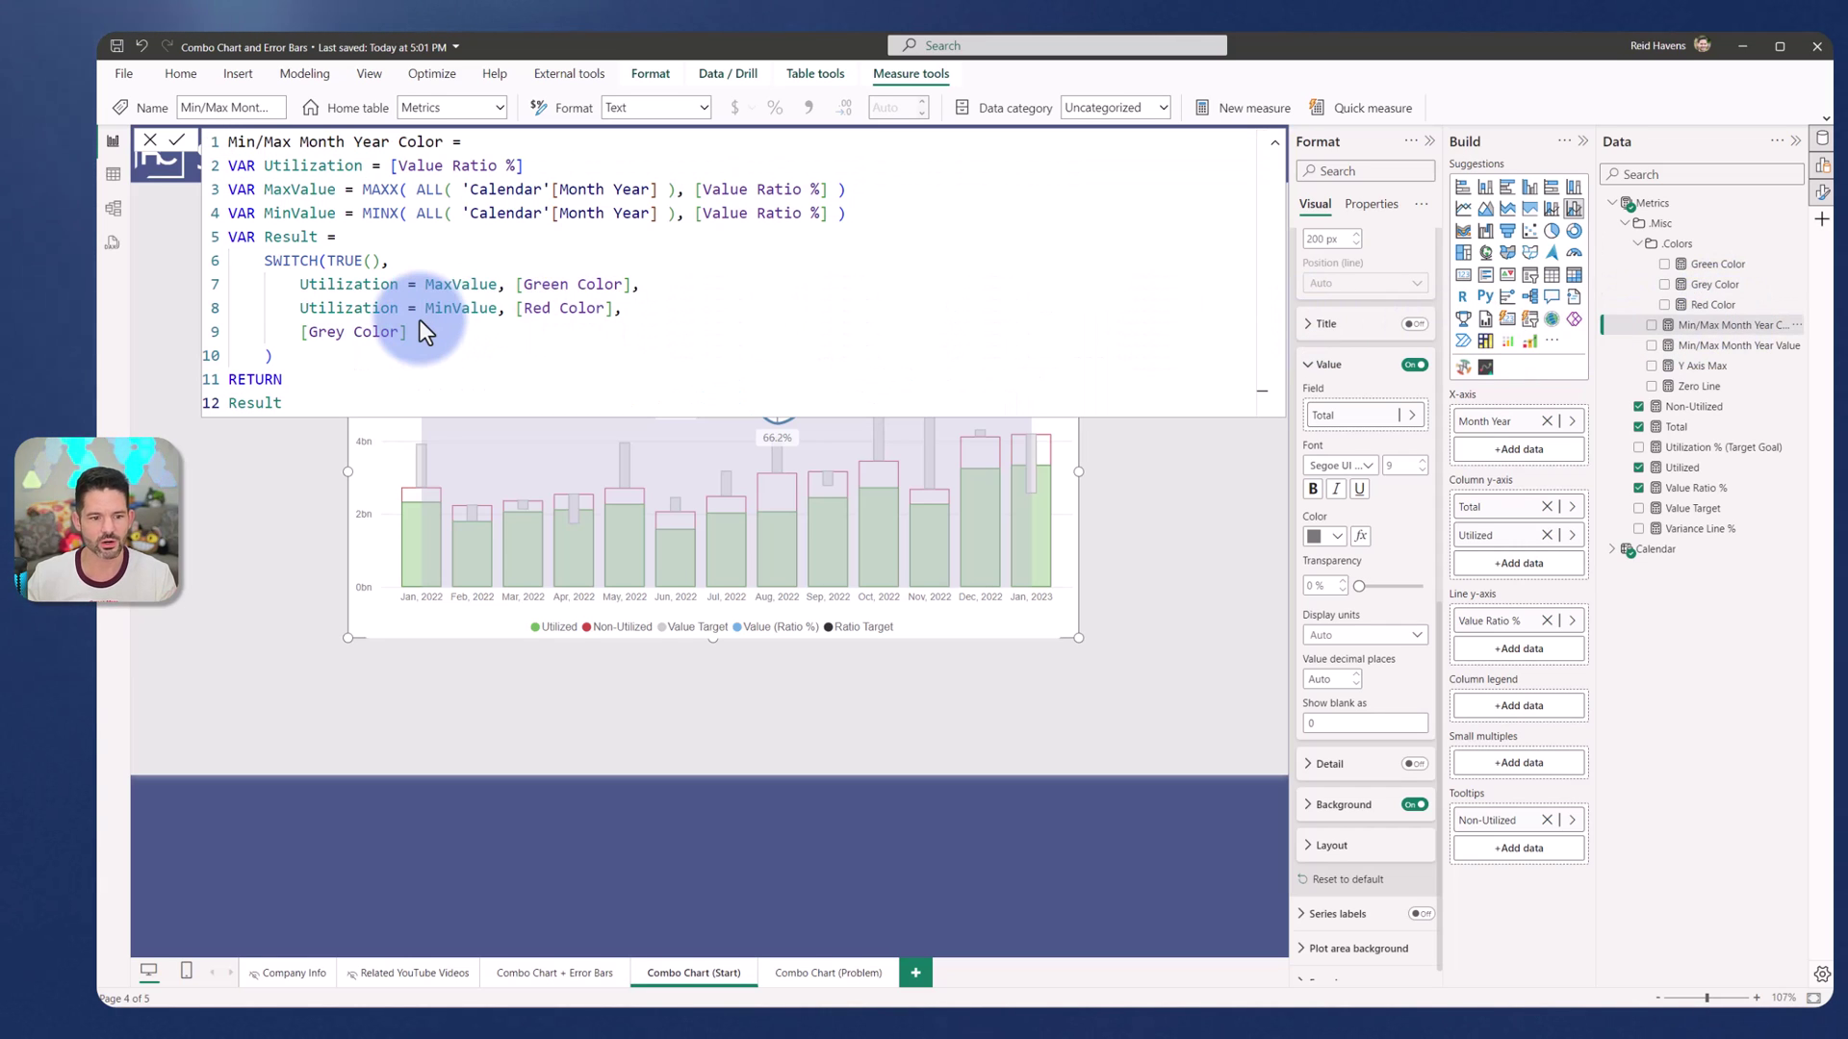
Step: Apply the data label settings to the Value Ratio % series
click(1278, 143)
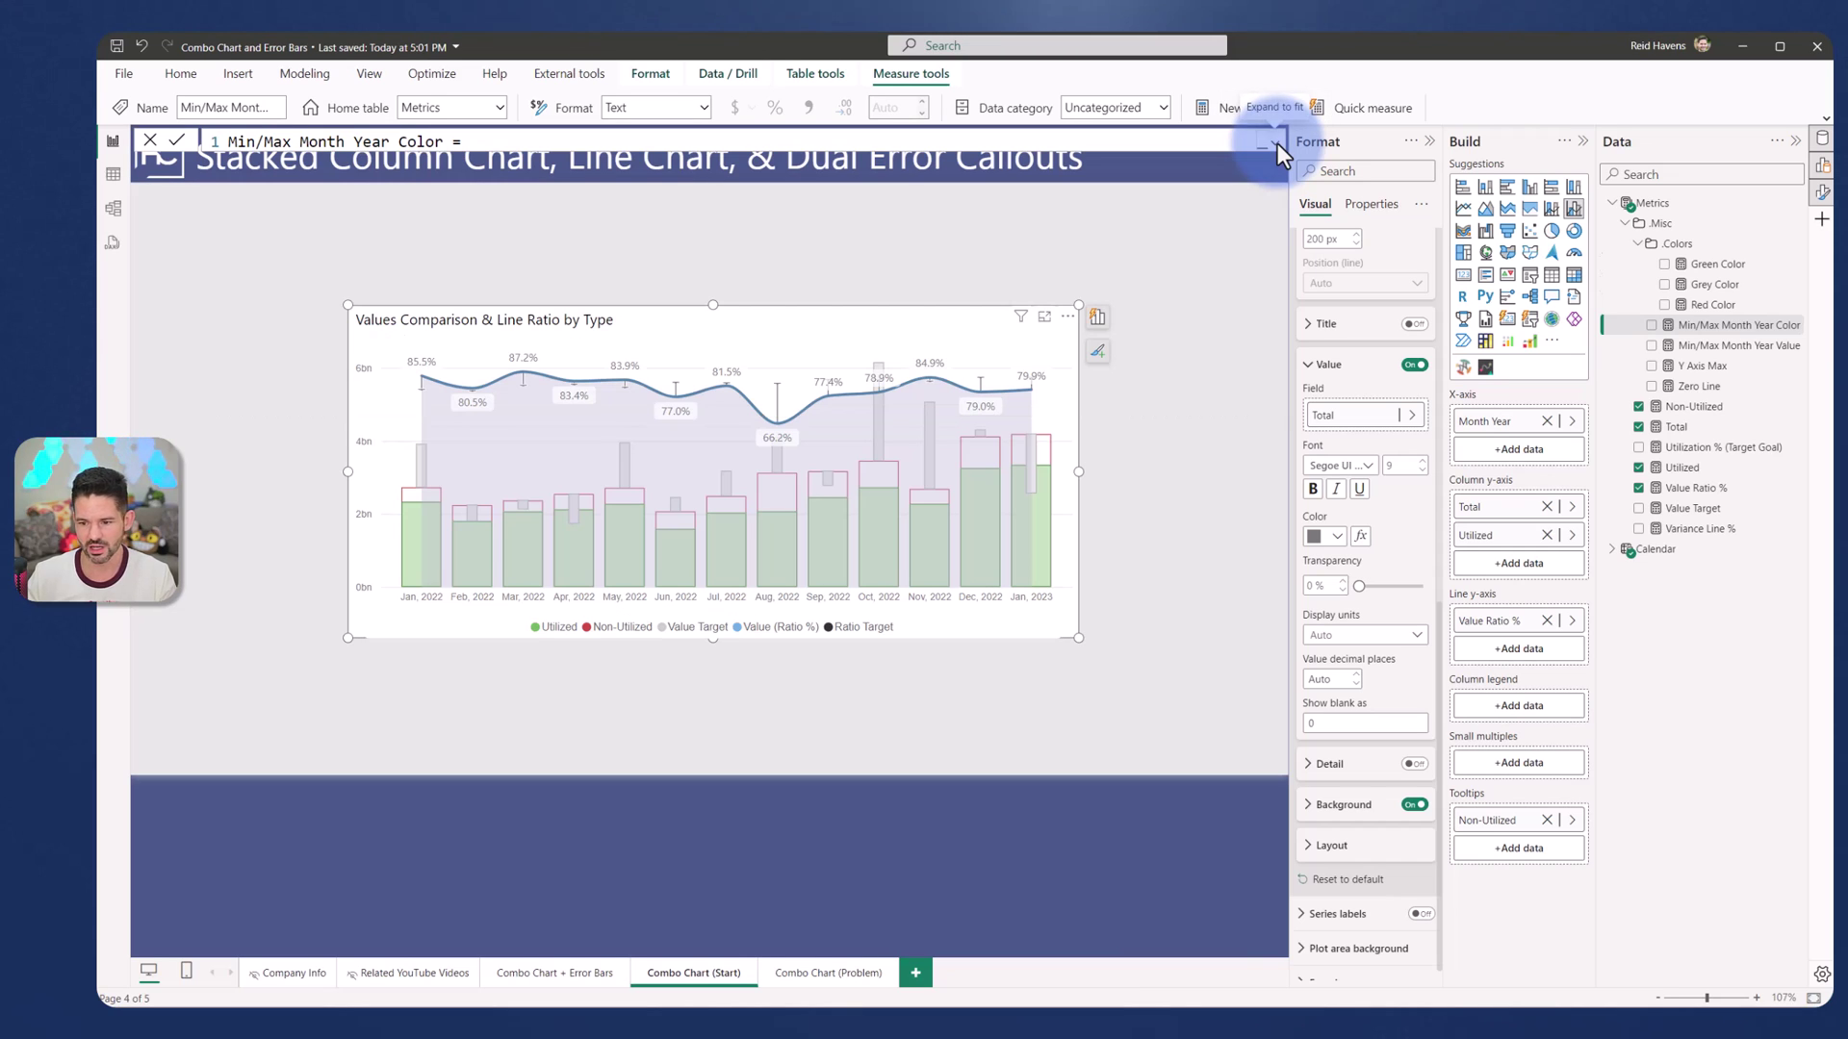
scroll(1294, 193, up, 5)
click(1355, 363)
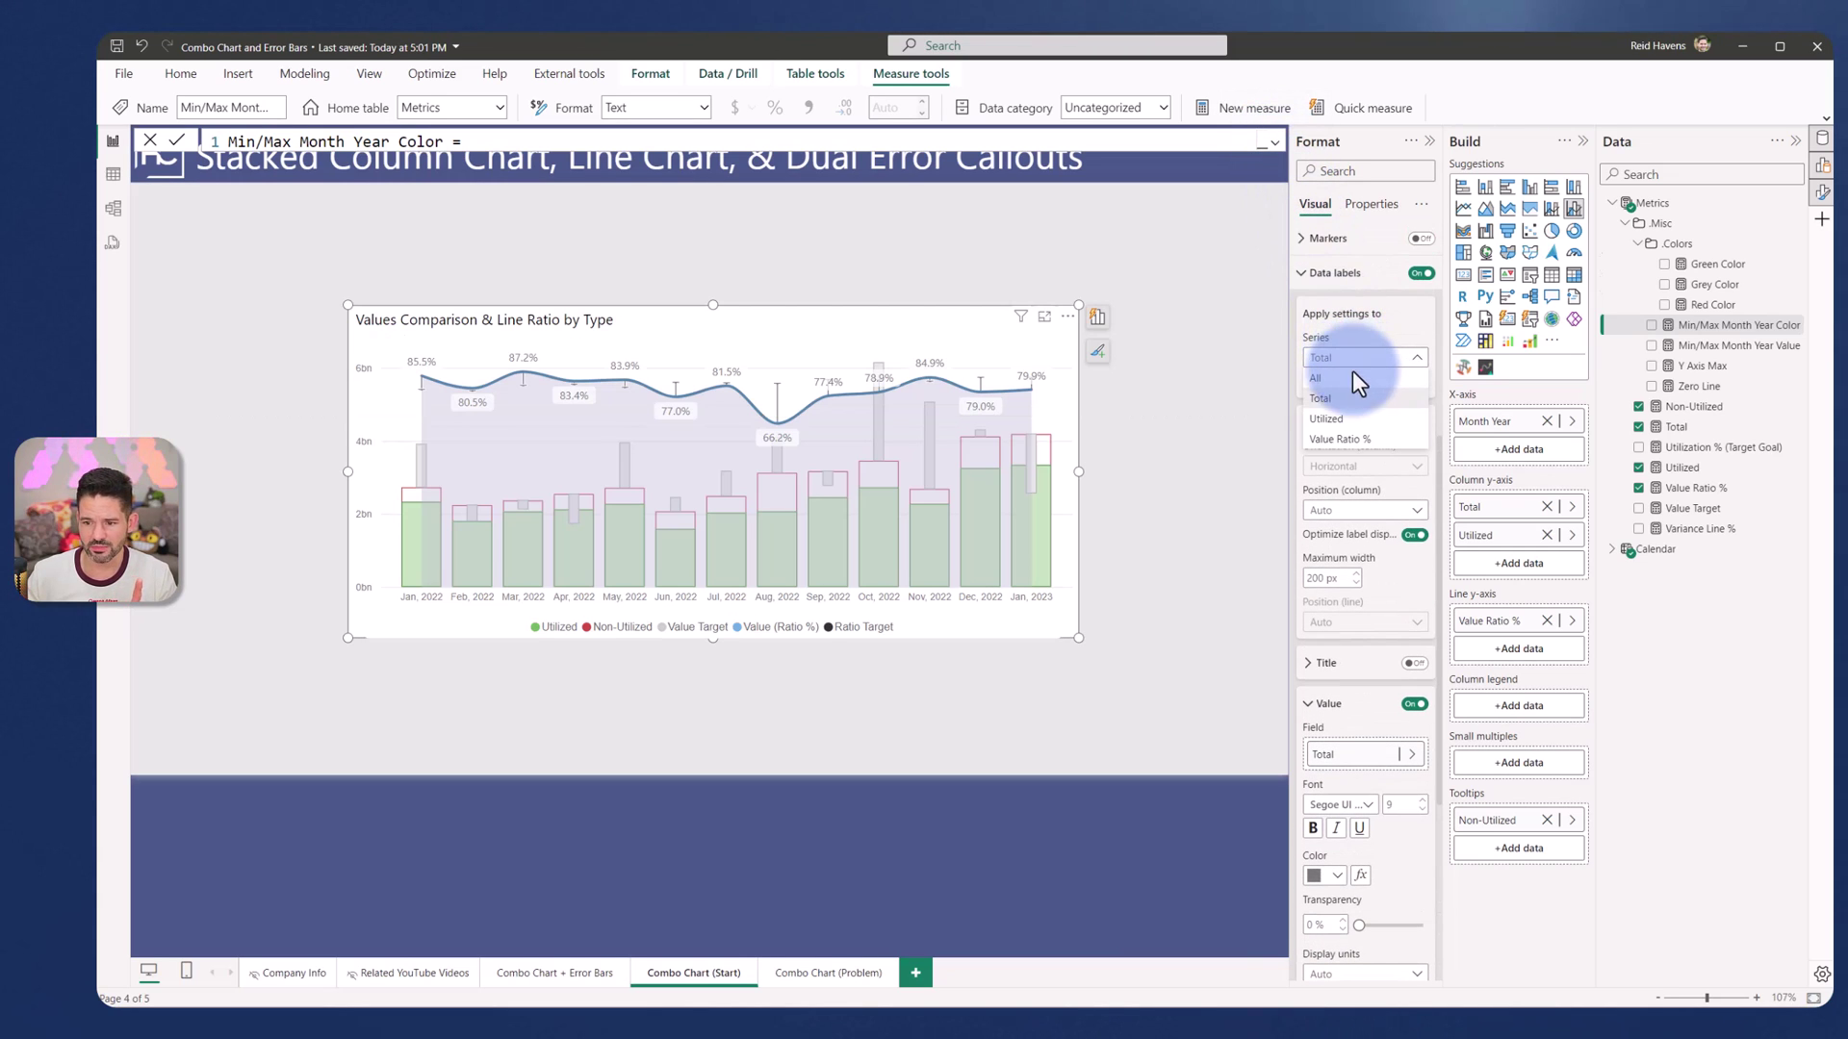
click(1338, 437)
Step: Colour the labels by field value using the Min/Max Month Year Color measure
scroll(1340, 448, down, 4)
click(1360, 651)
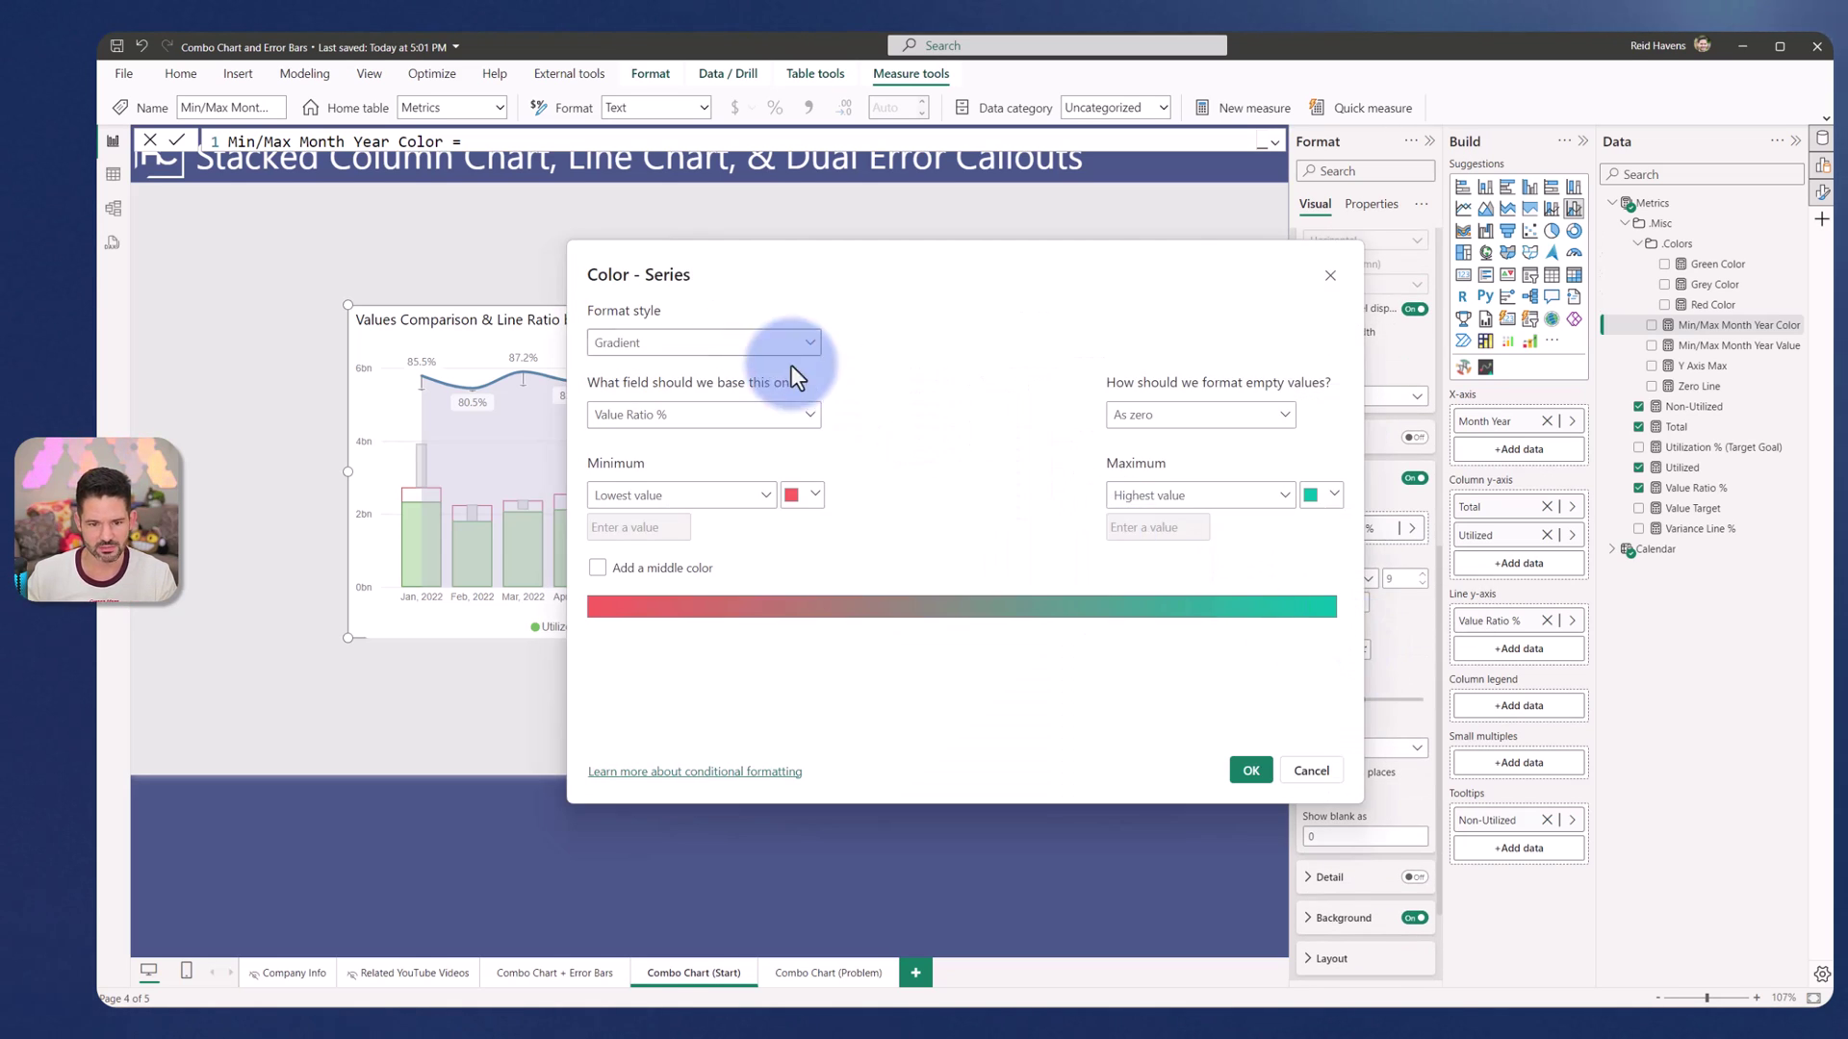
click(725, 337)
click(631, 425)
click(651, 414)
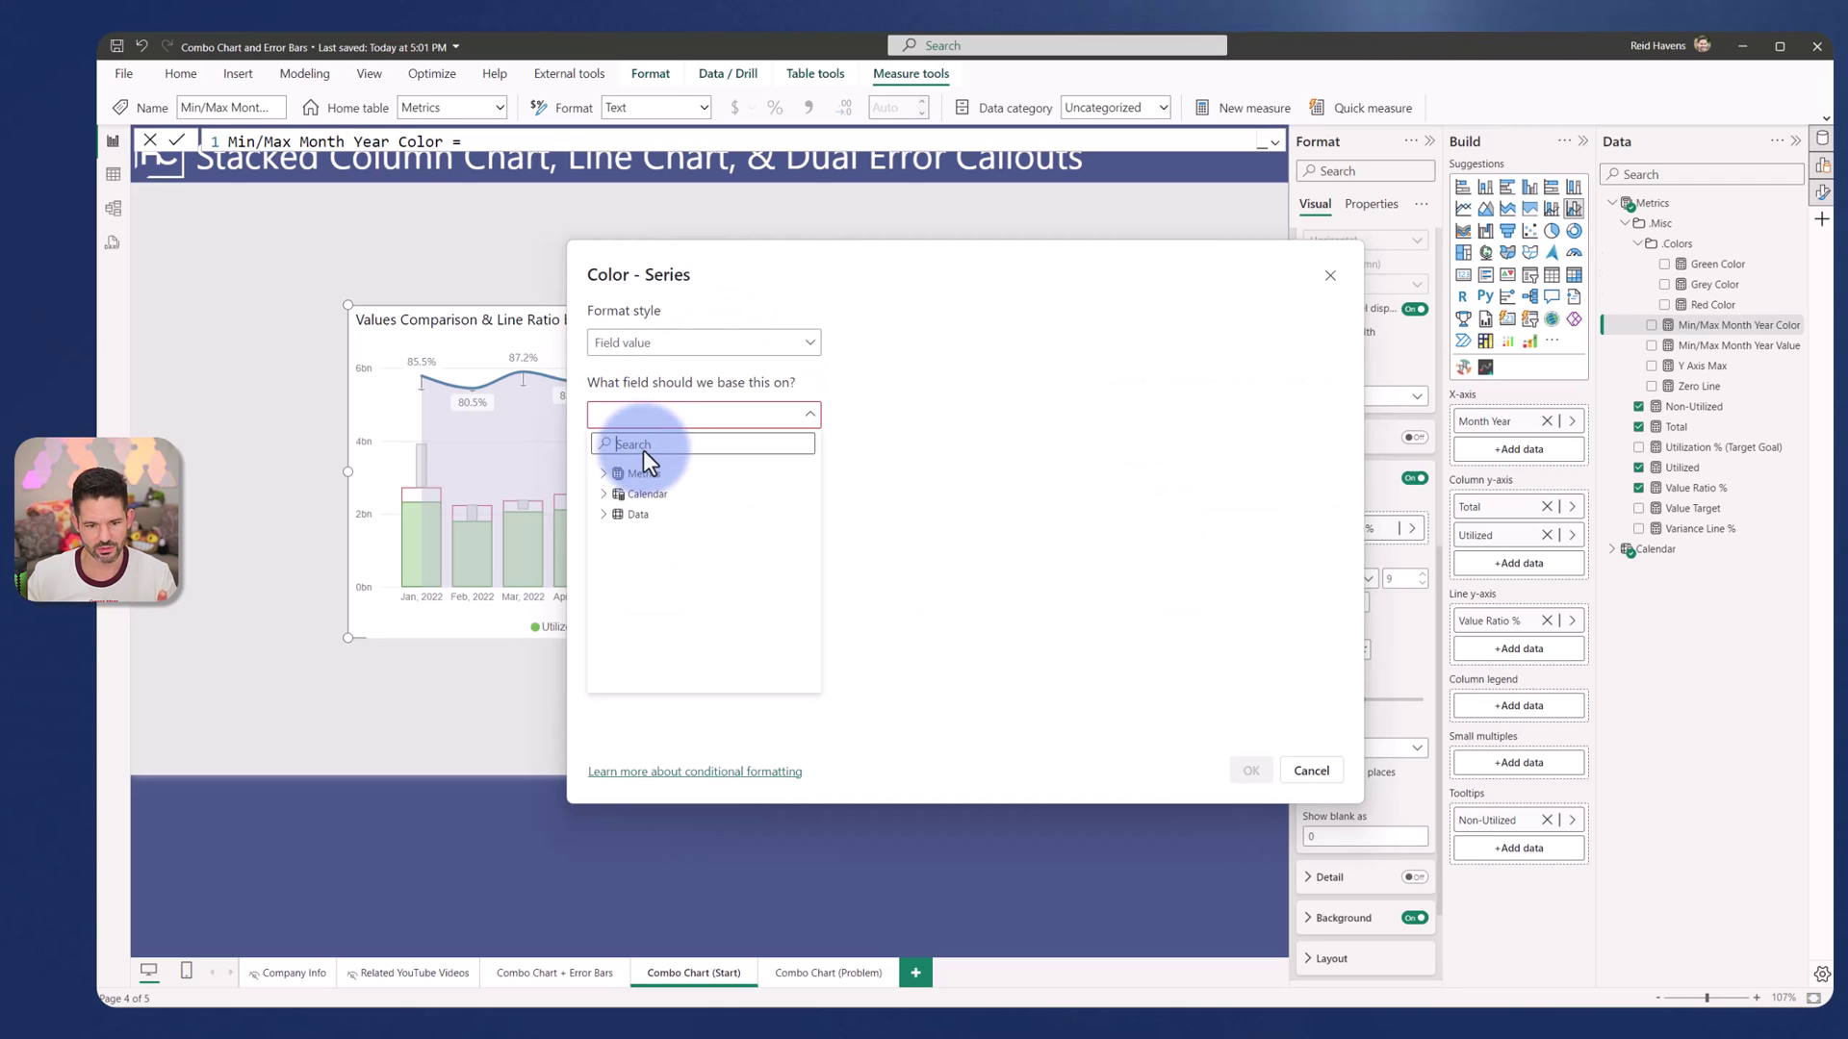
text(color)
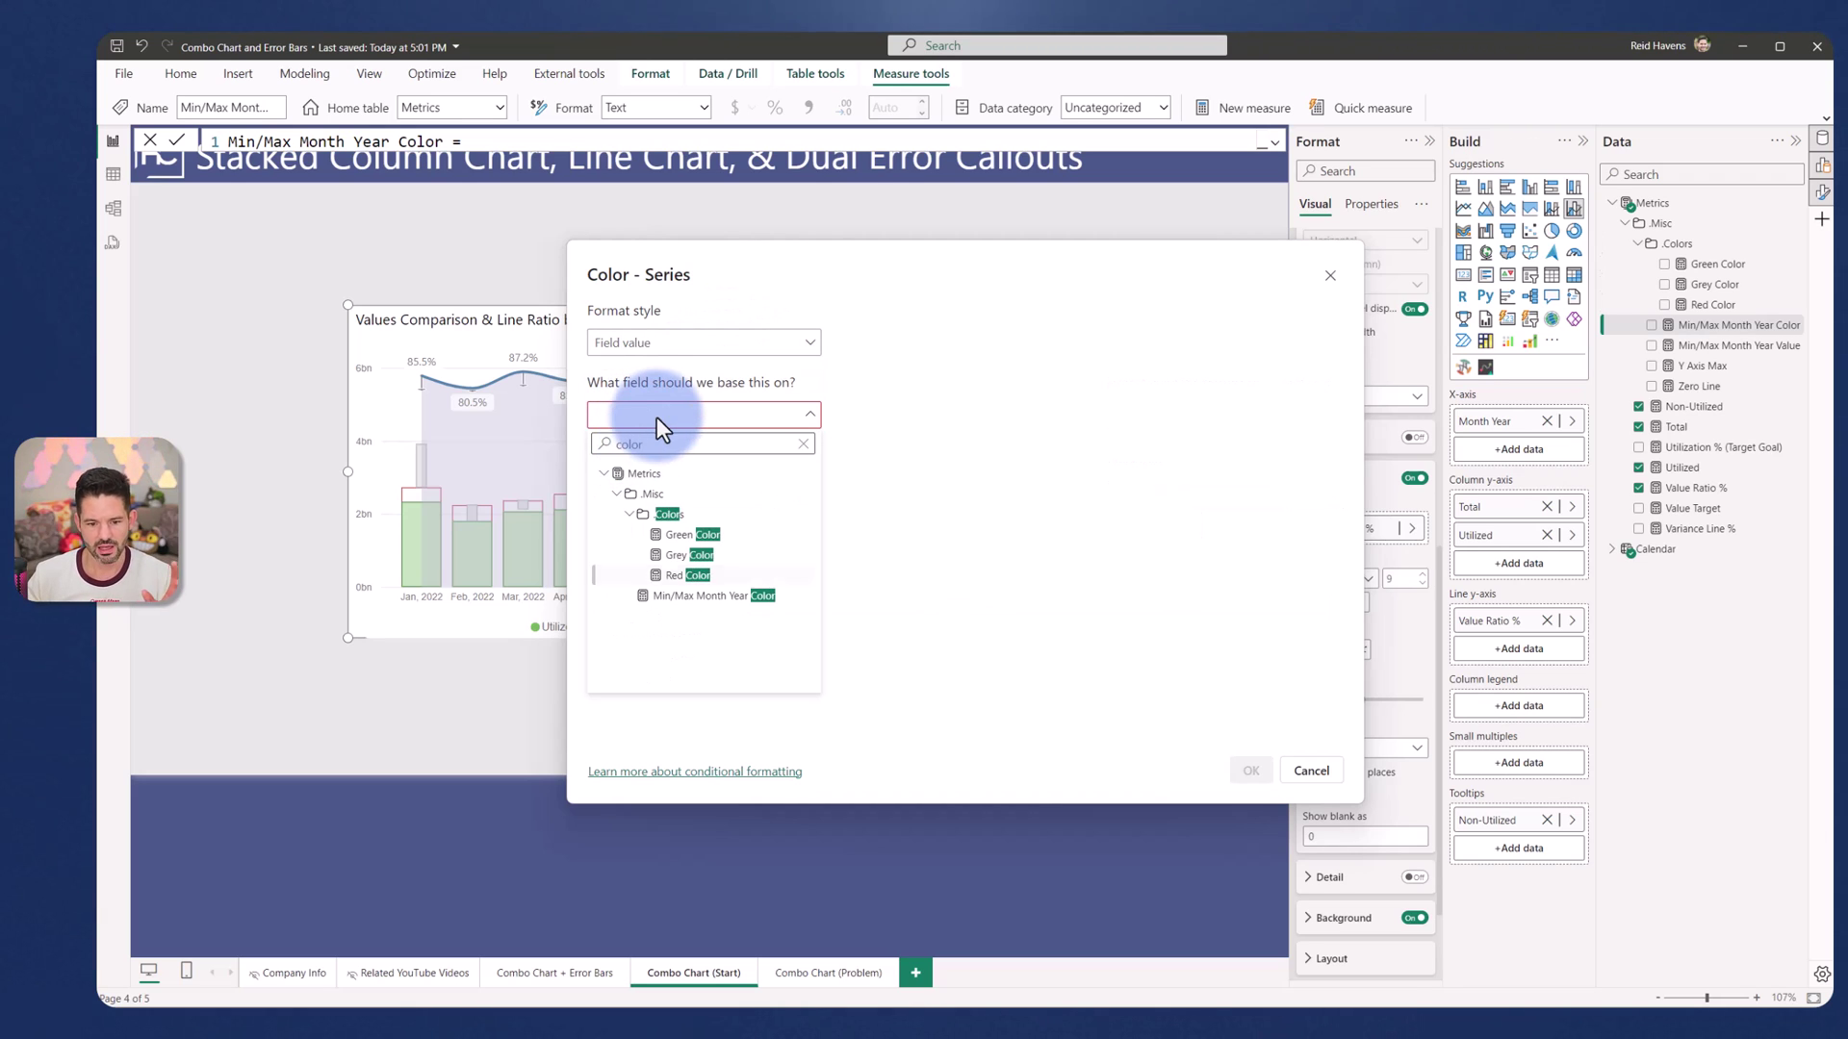
click(728, 597)
click(1251, 770)
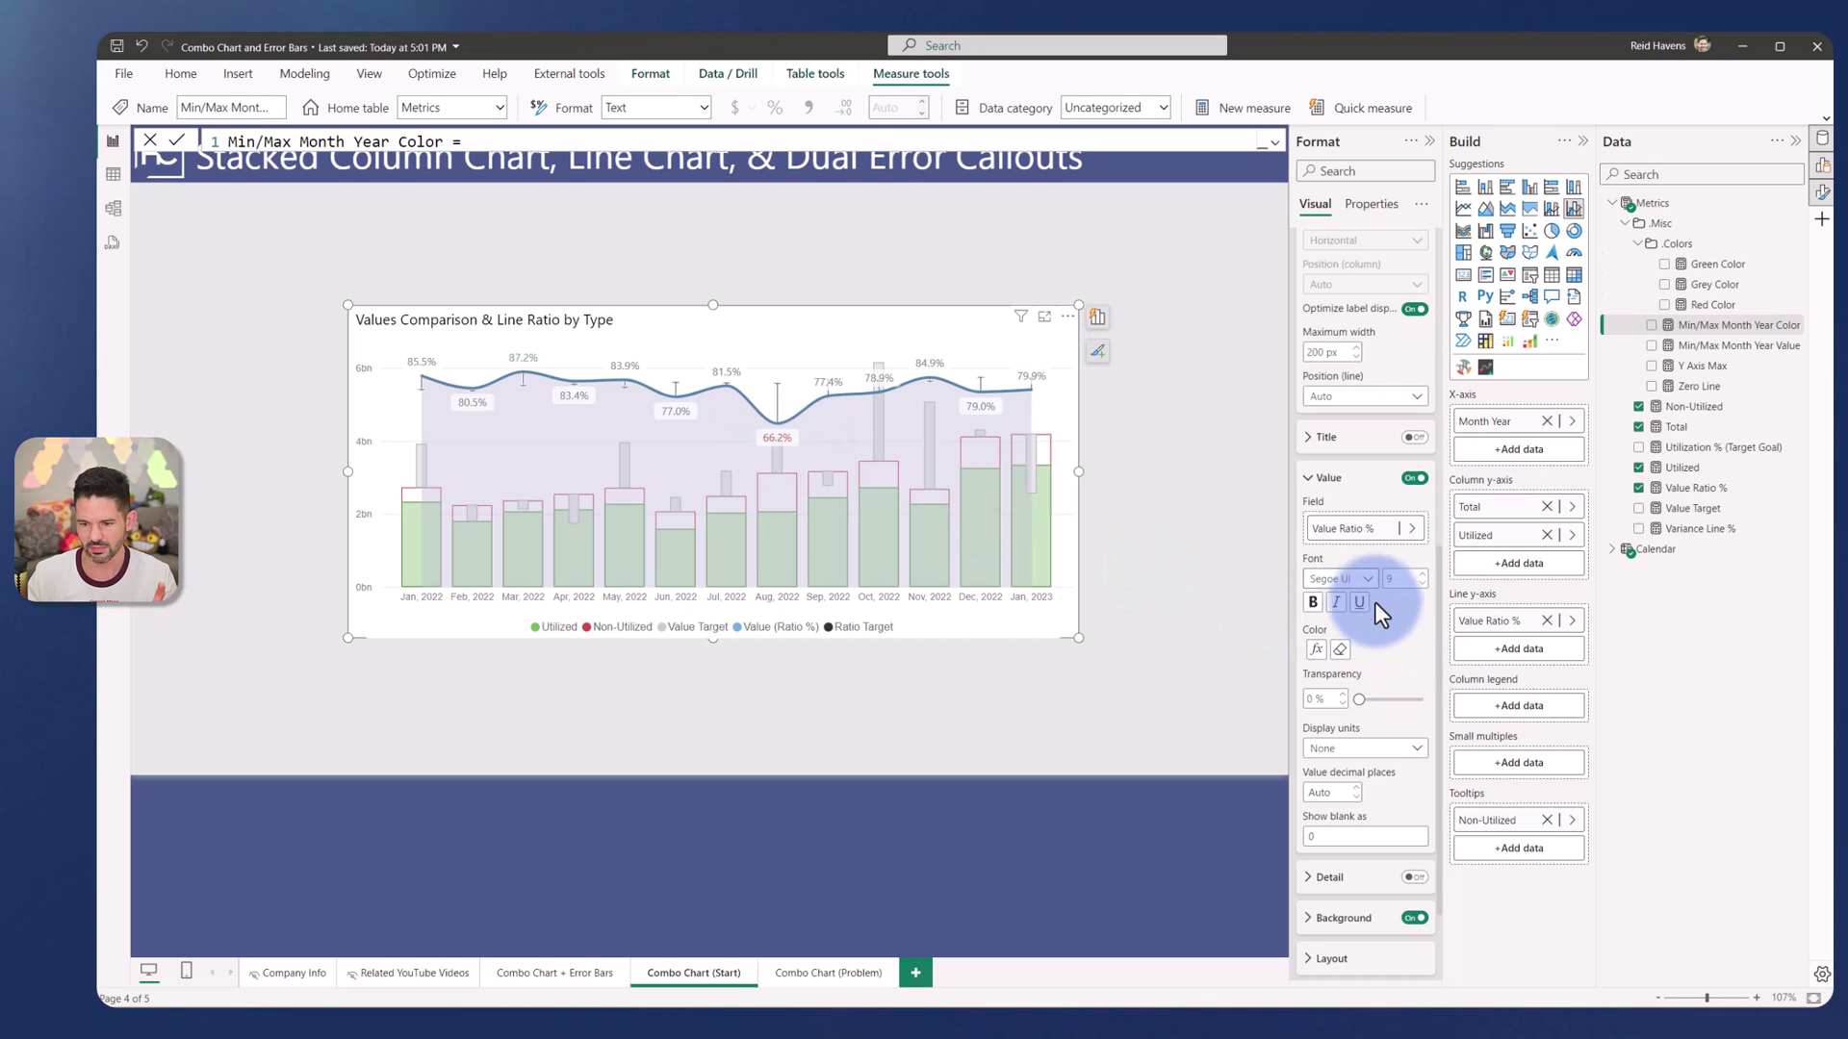
Step: Change the label font to Segoe UI Semibold and check the result
click(1365, 580)
click(1358, 750)
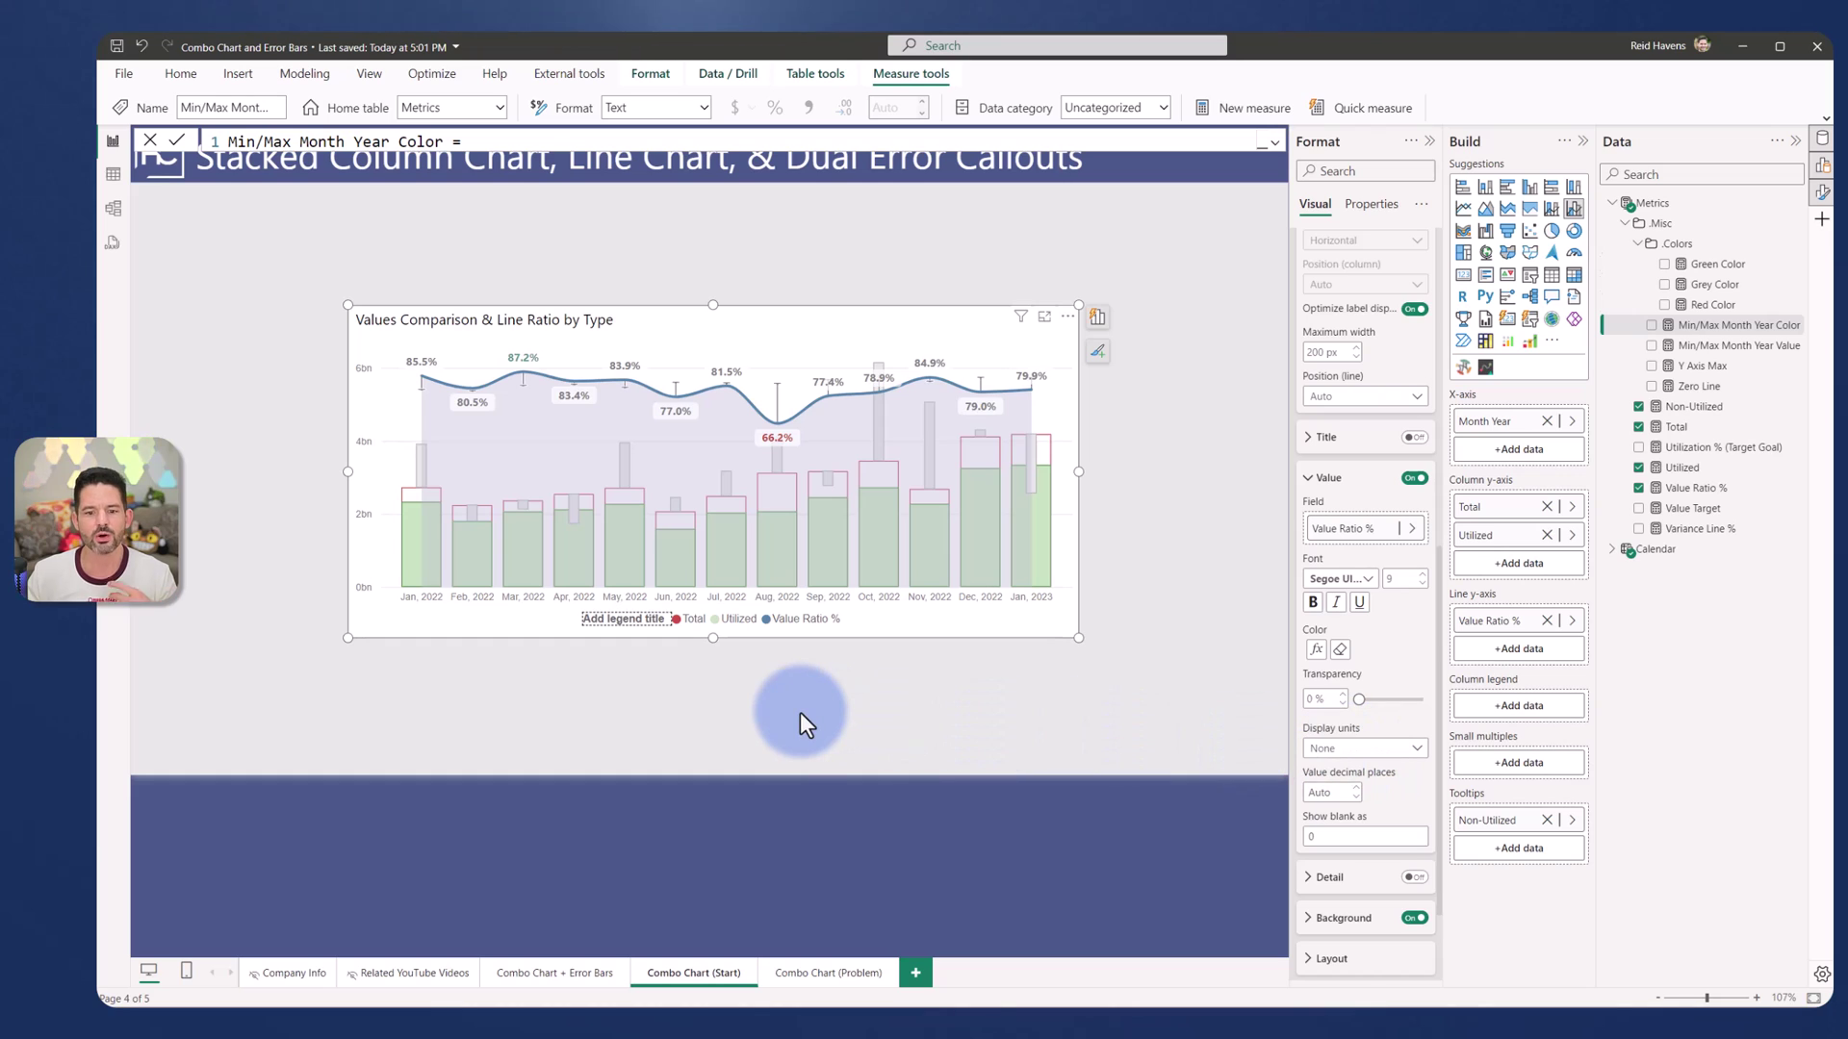
click(729, 687)
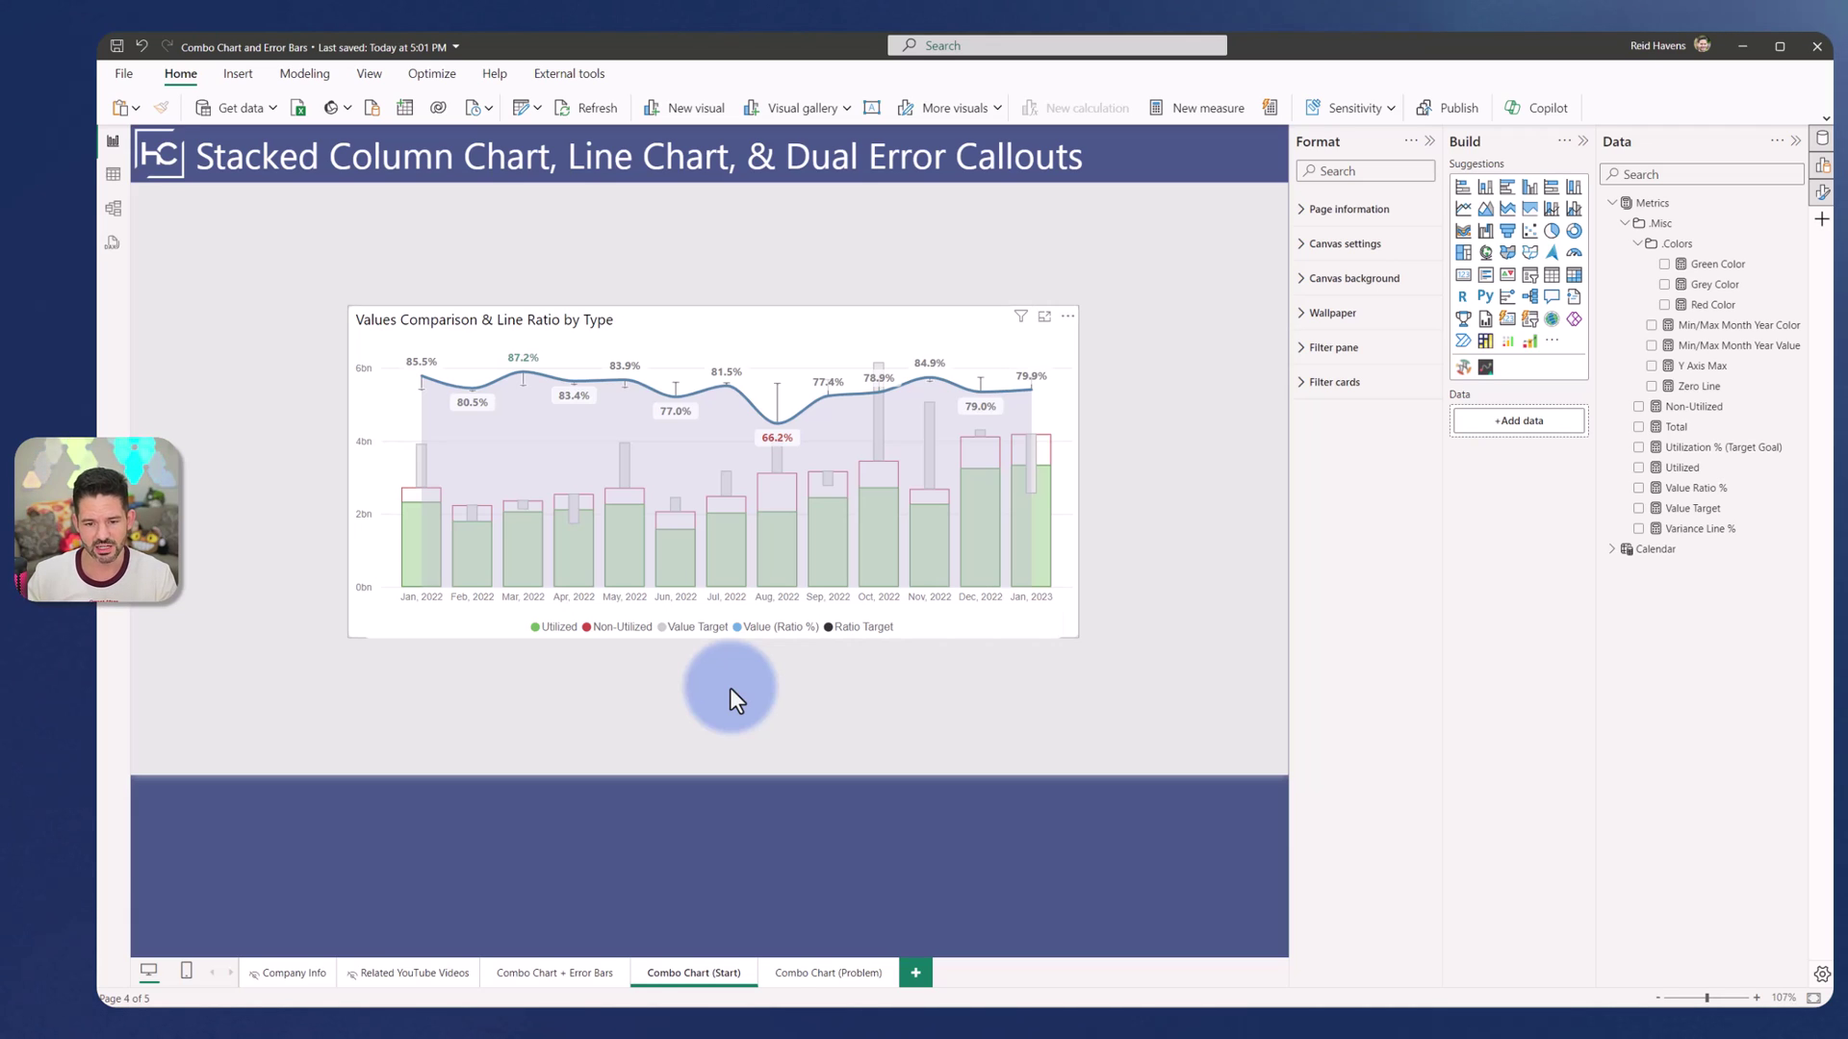
Step: Review the full Min/Max Month Year Value measure formula
click(707, 327)
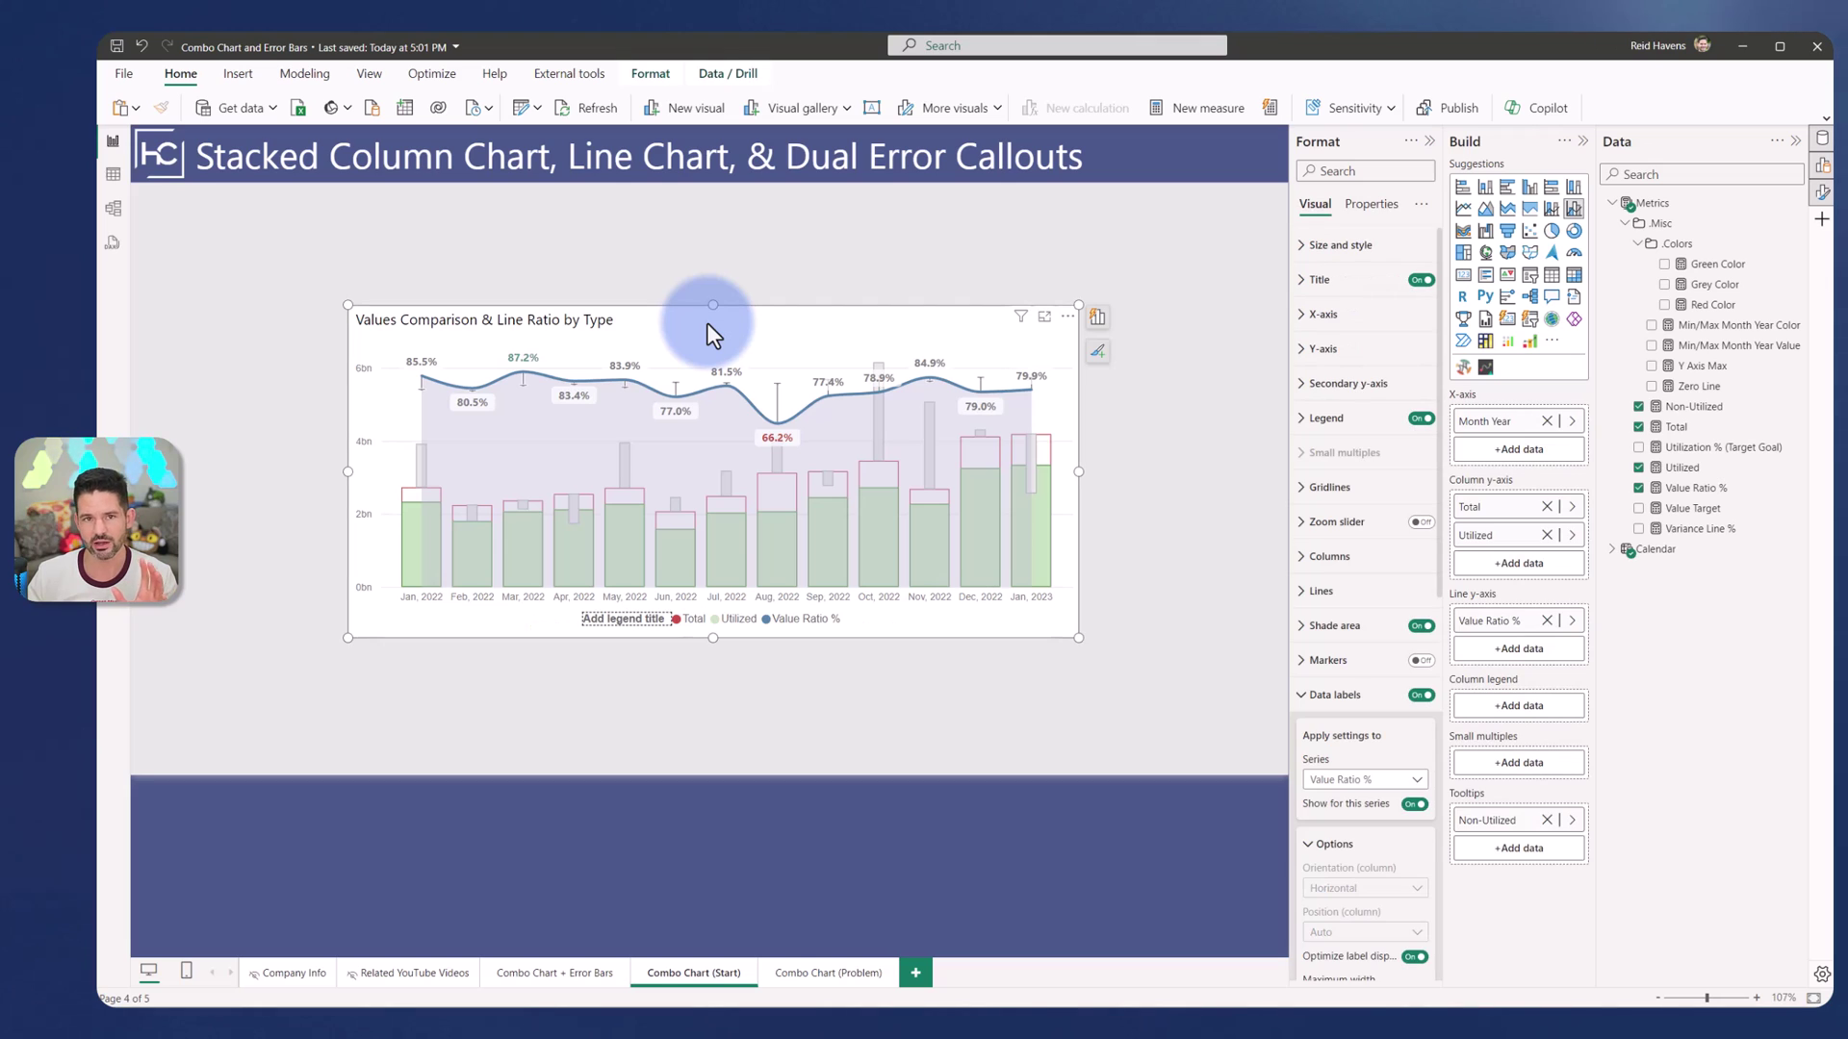
click(1705, 342)
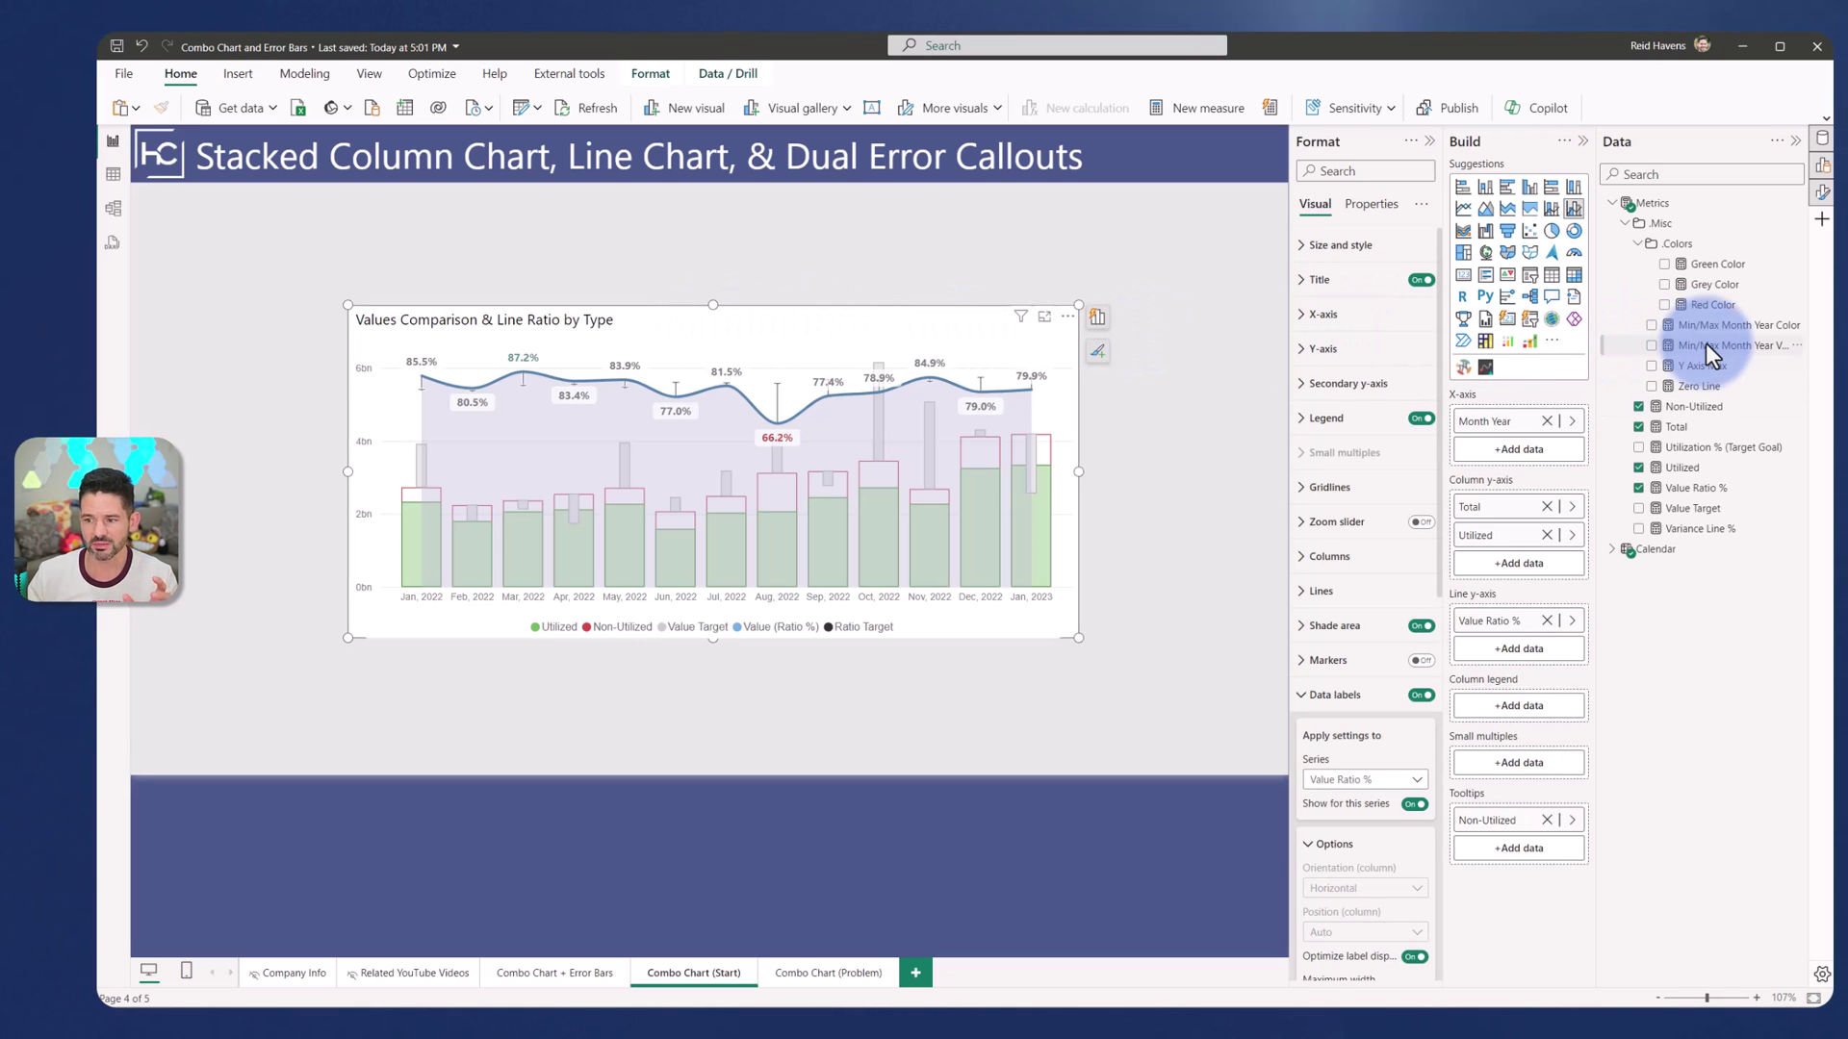
click(1272, 141)
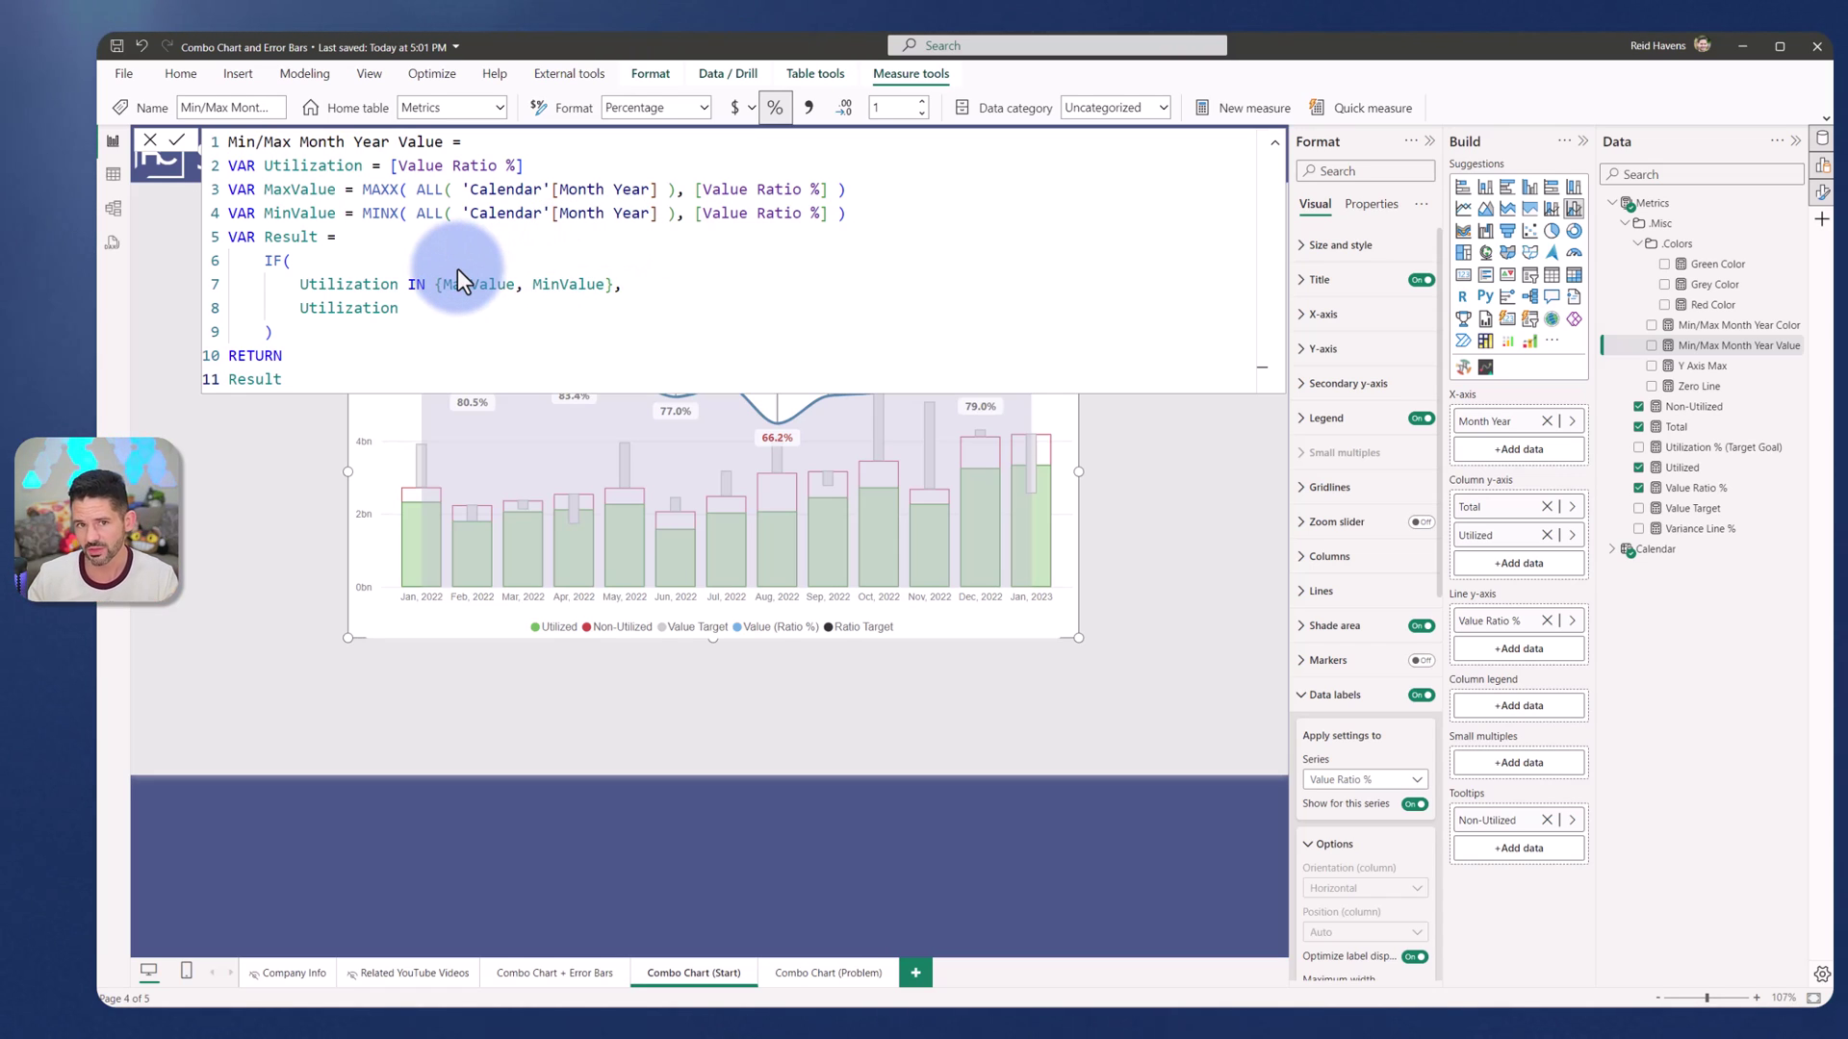
click(1269, 140)
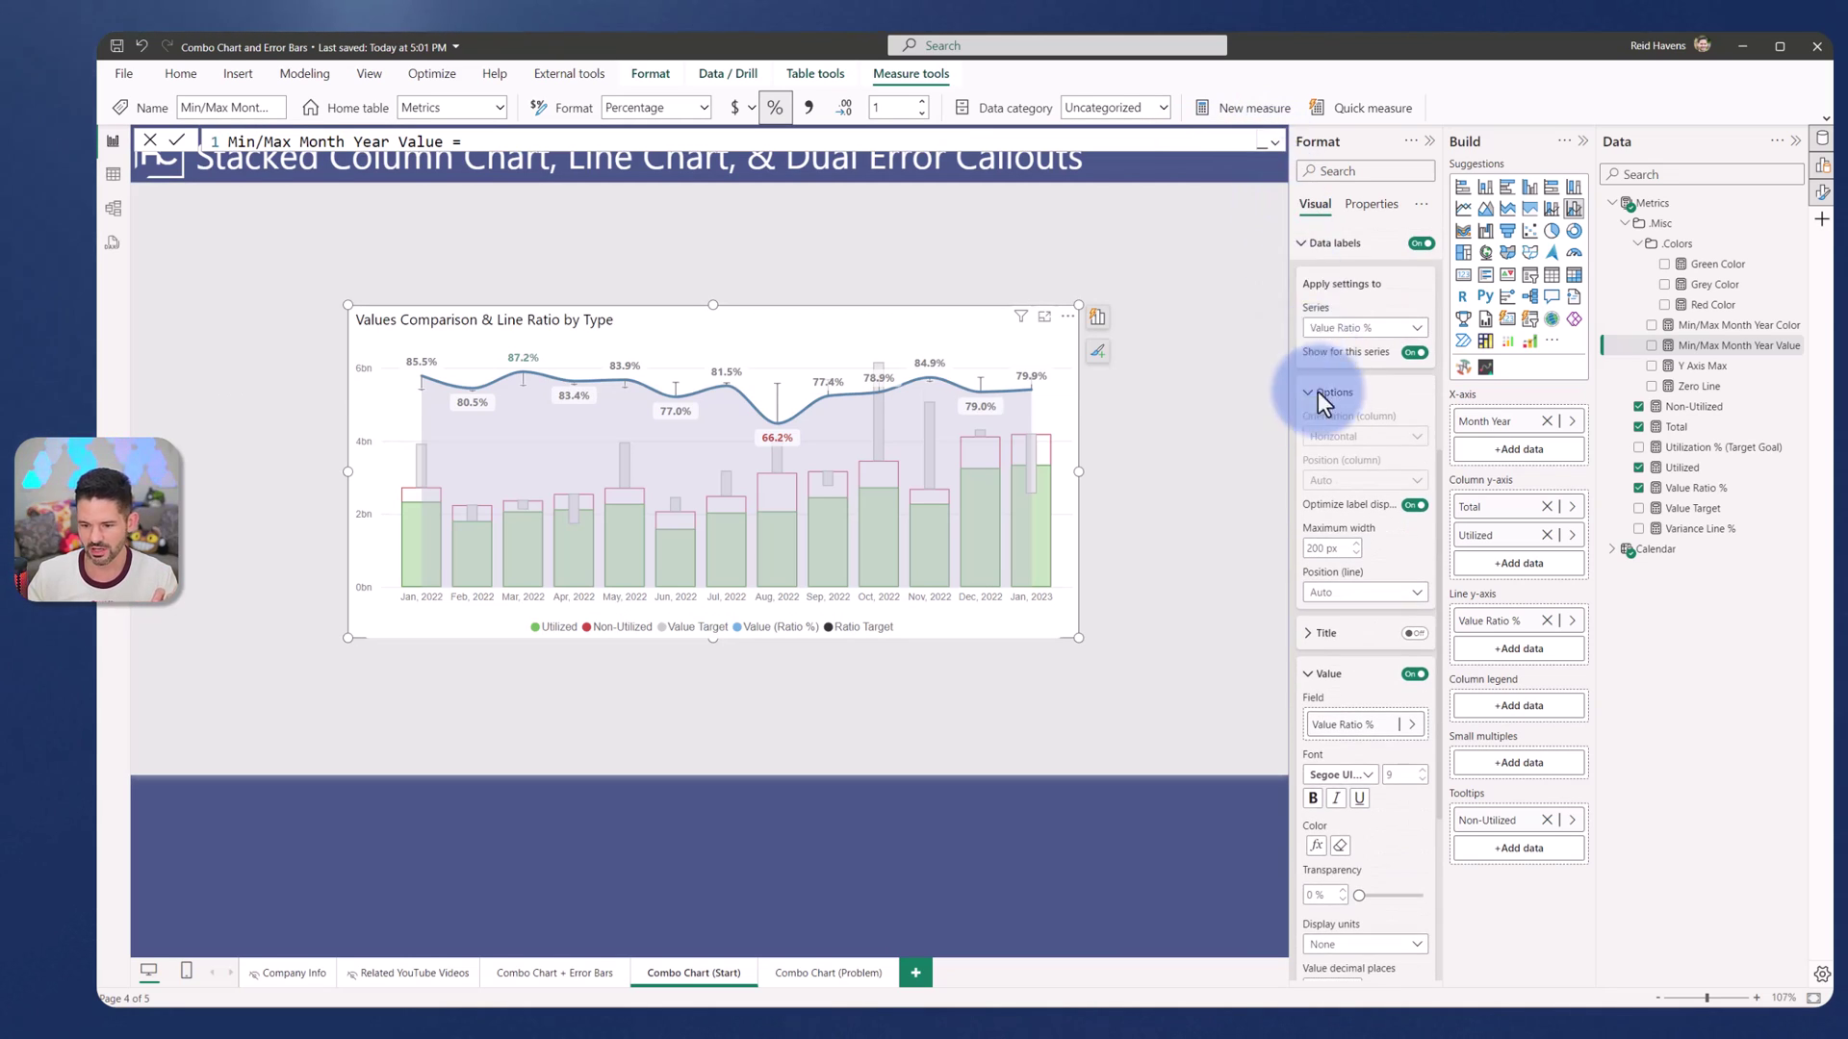
Step: Use Min/Max Month Year Value as the Value Ratio % label value field
scroll(1321, 409, down, 3)
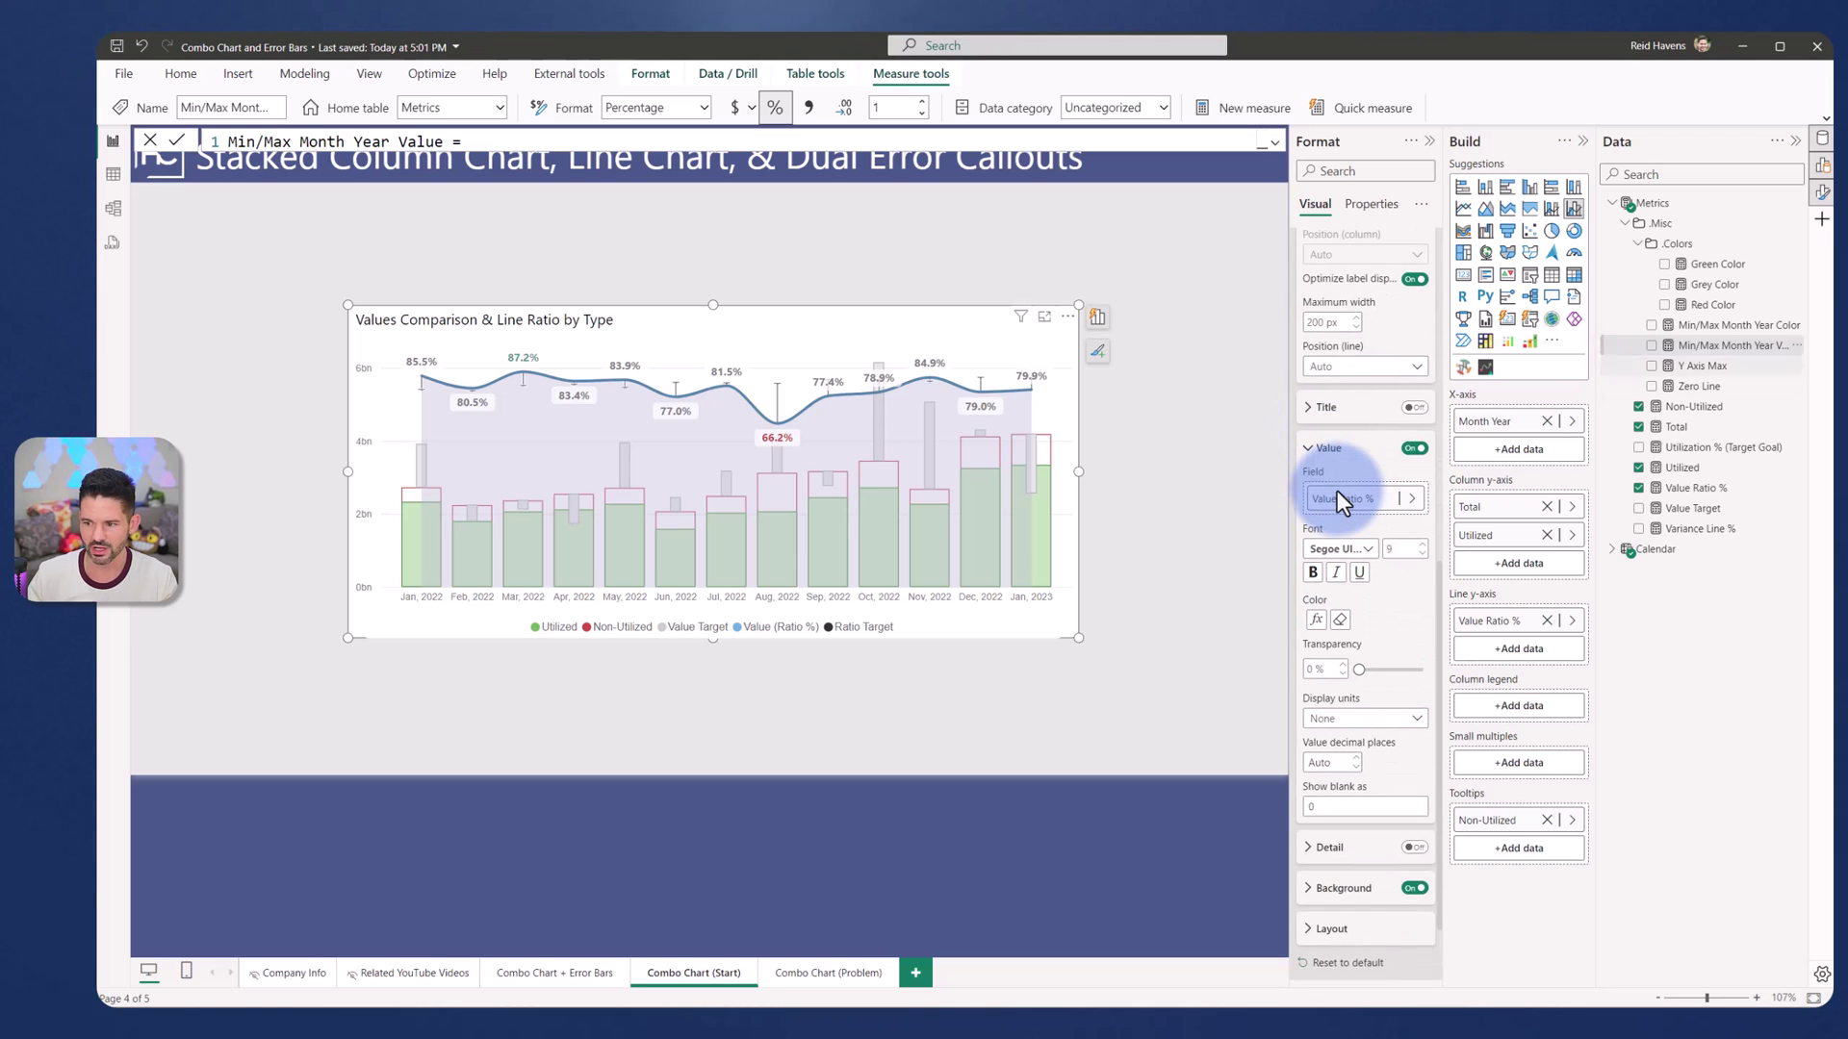
drag(1734, 344, 1343, 493)
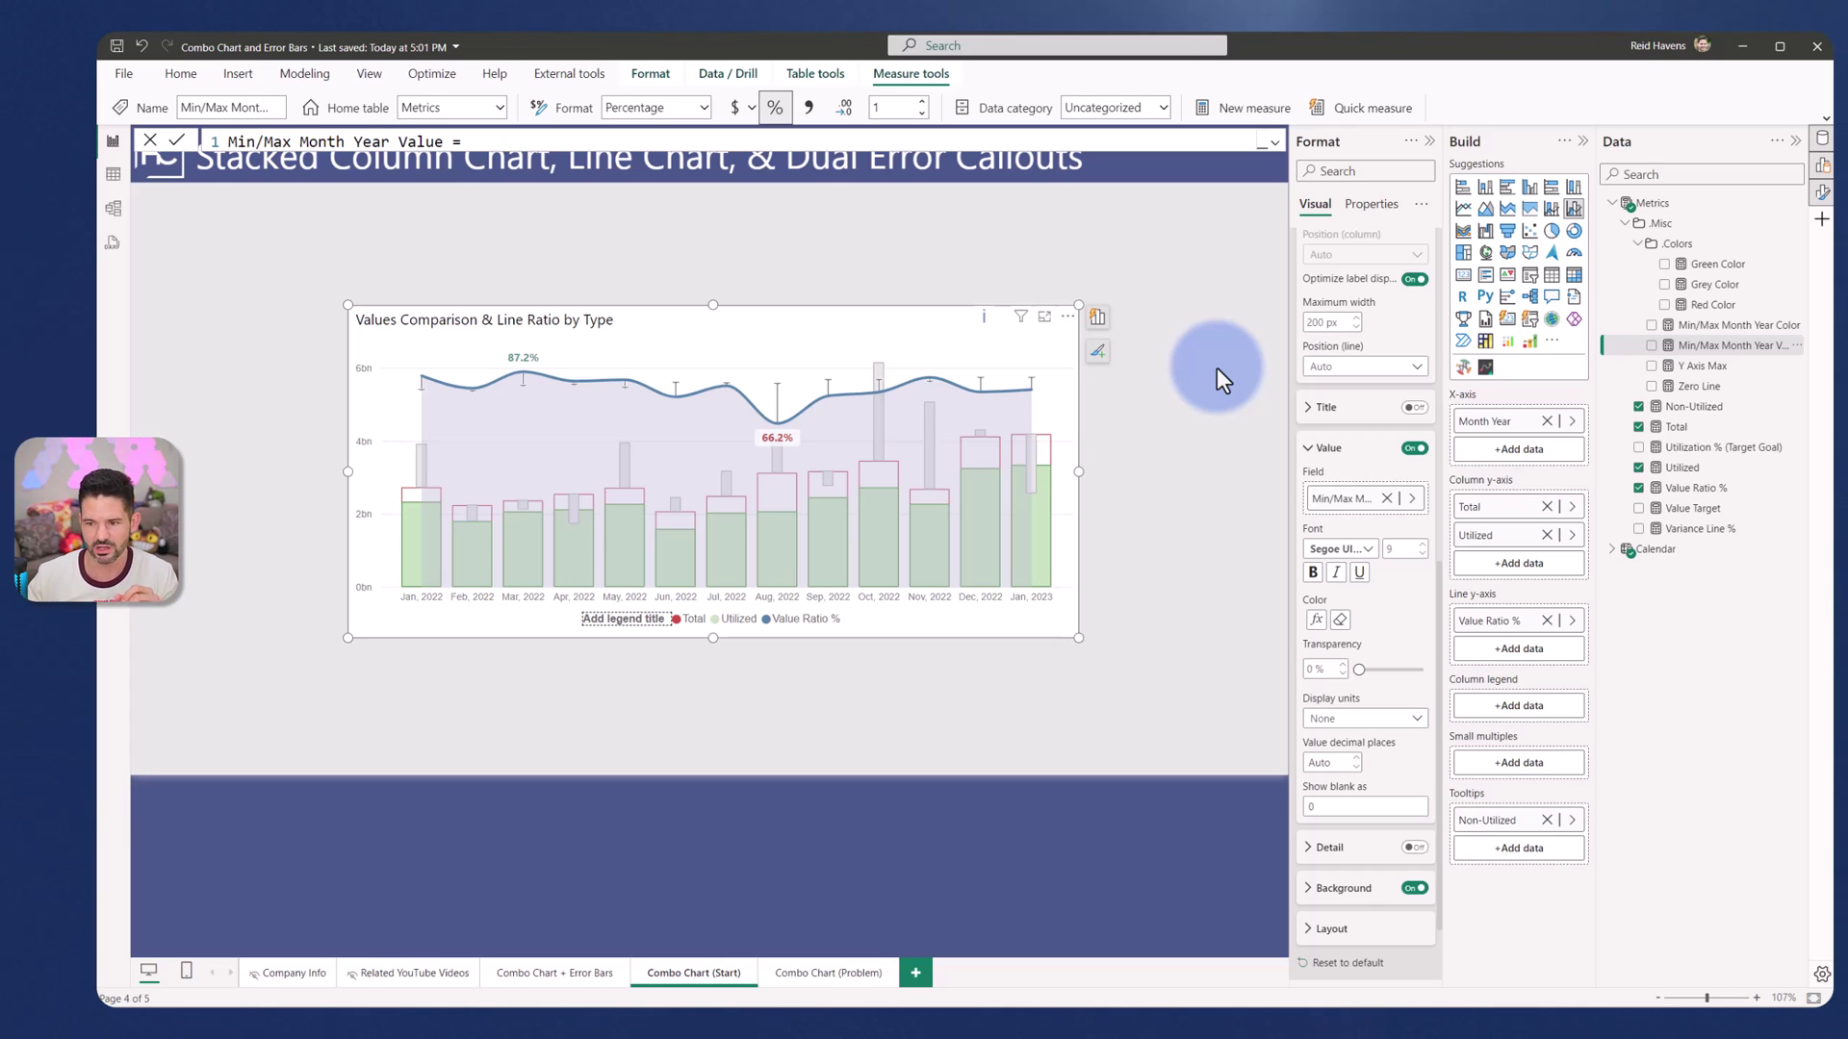
click(1364, 195)
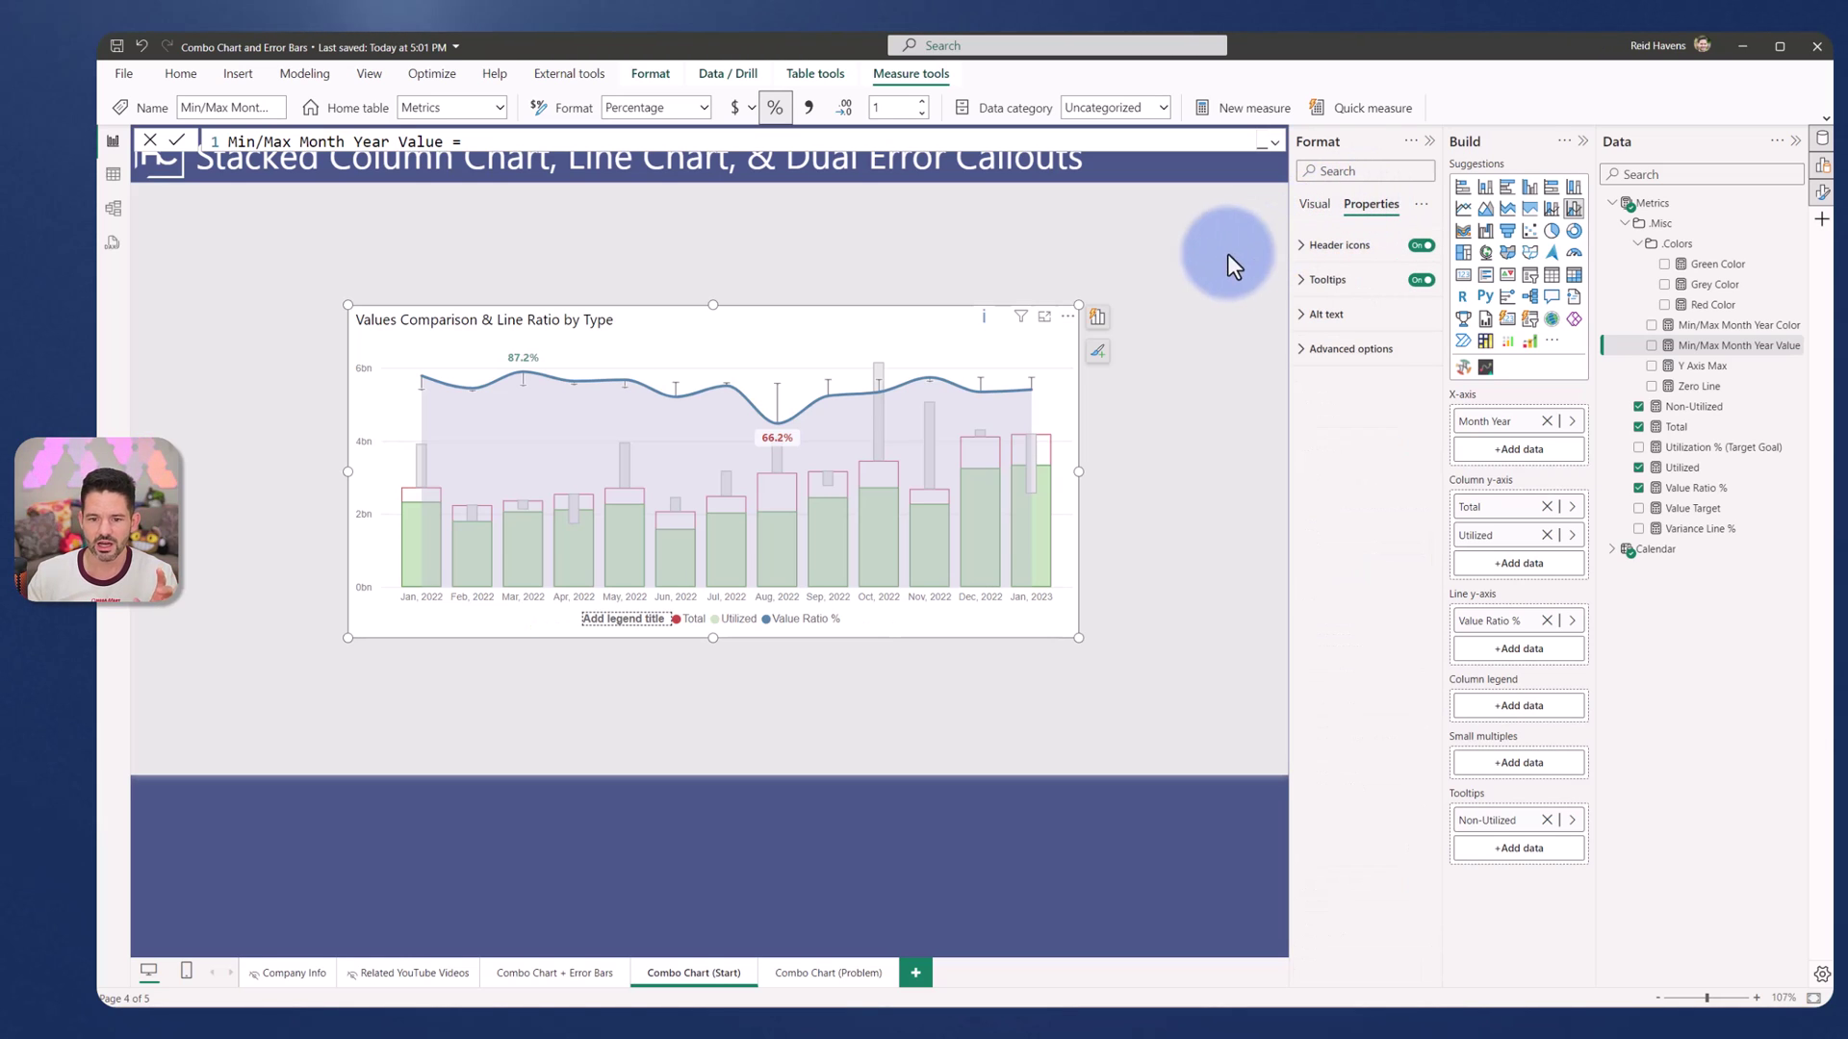
Step: Put the combo chart into a group
click(429, 236)
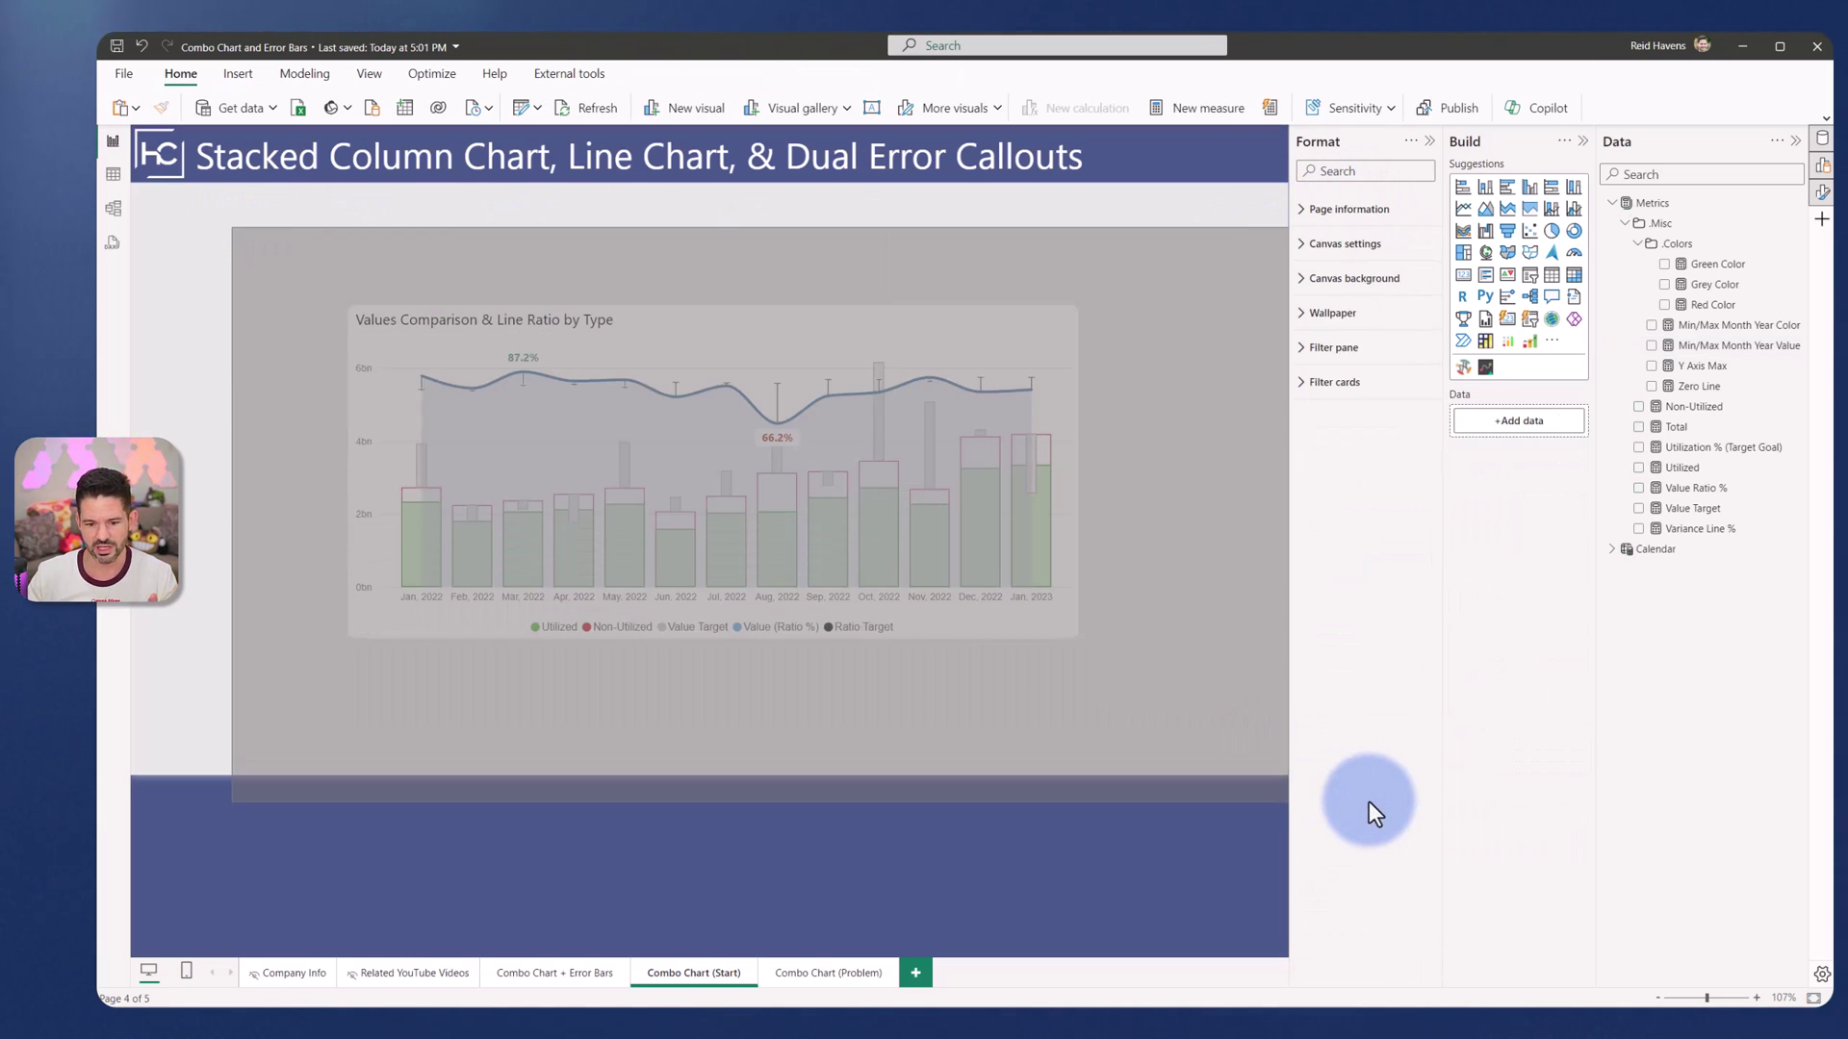
click(513, 337)
right_click(512, 337)
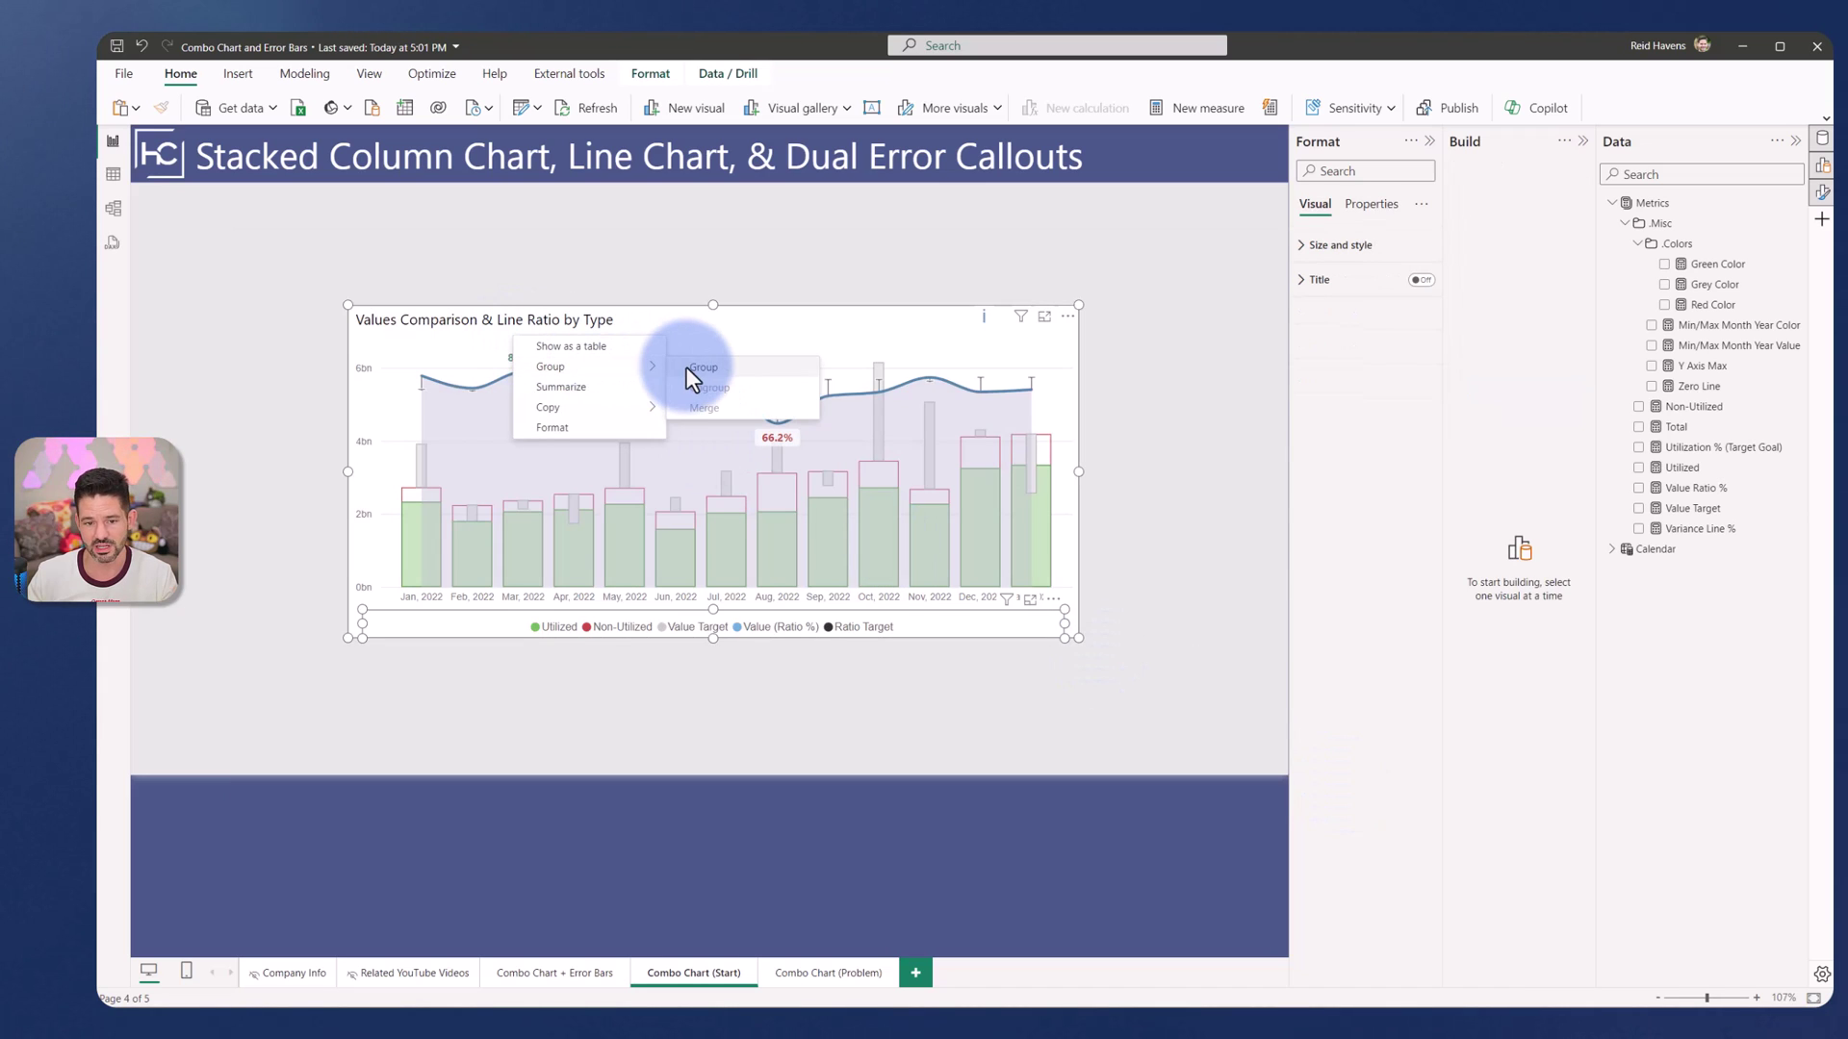
click(686, 367)
Step: Turn on Maintain layer order under the chart's advanced options
click(789, 324)
click(750, 320)
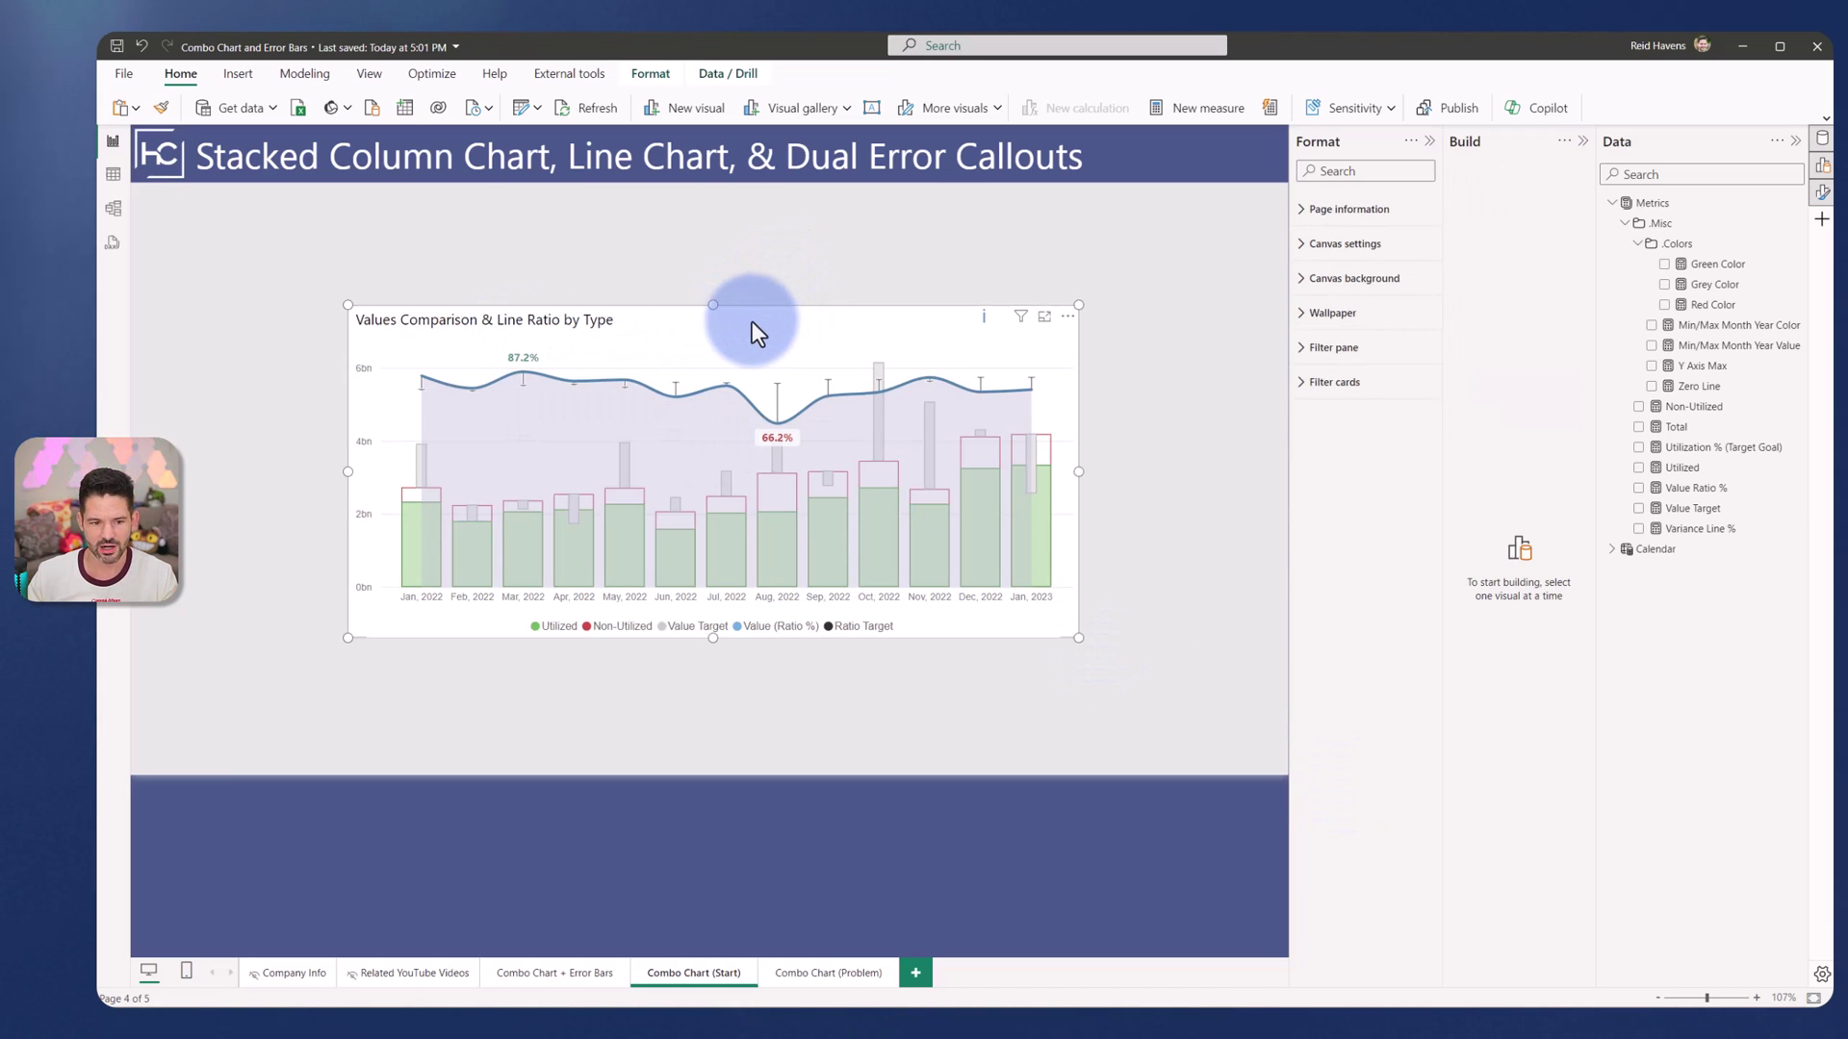
click(750, 319)
click(1370, 205)
click(1356, 349)
click(1402, 412)
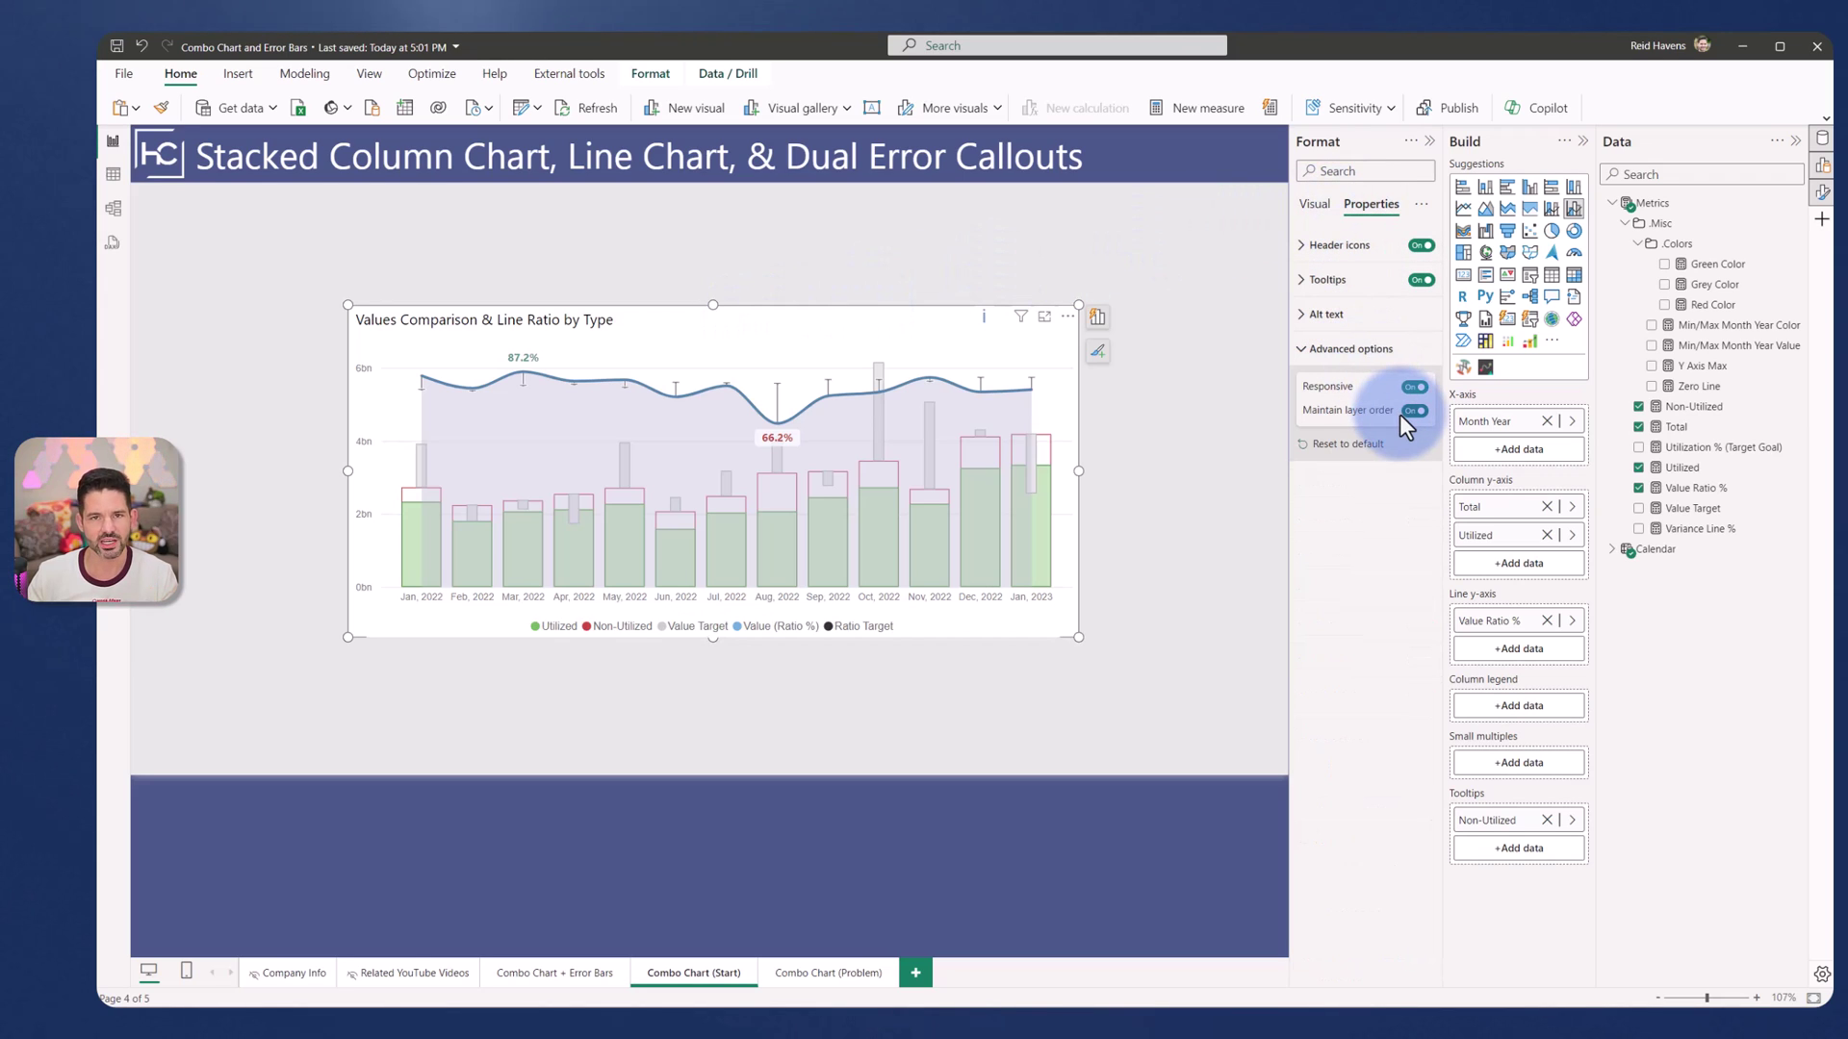
click(1174, 354)
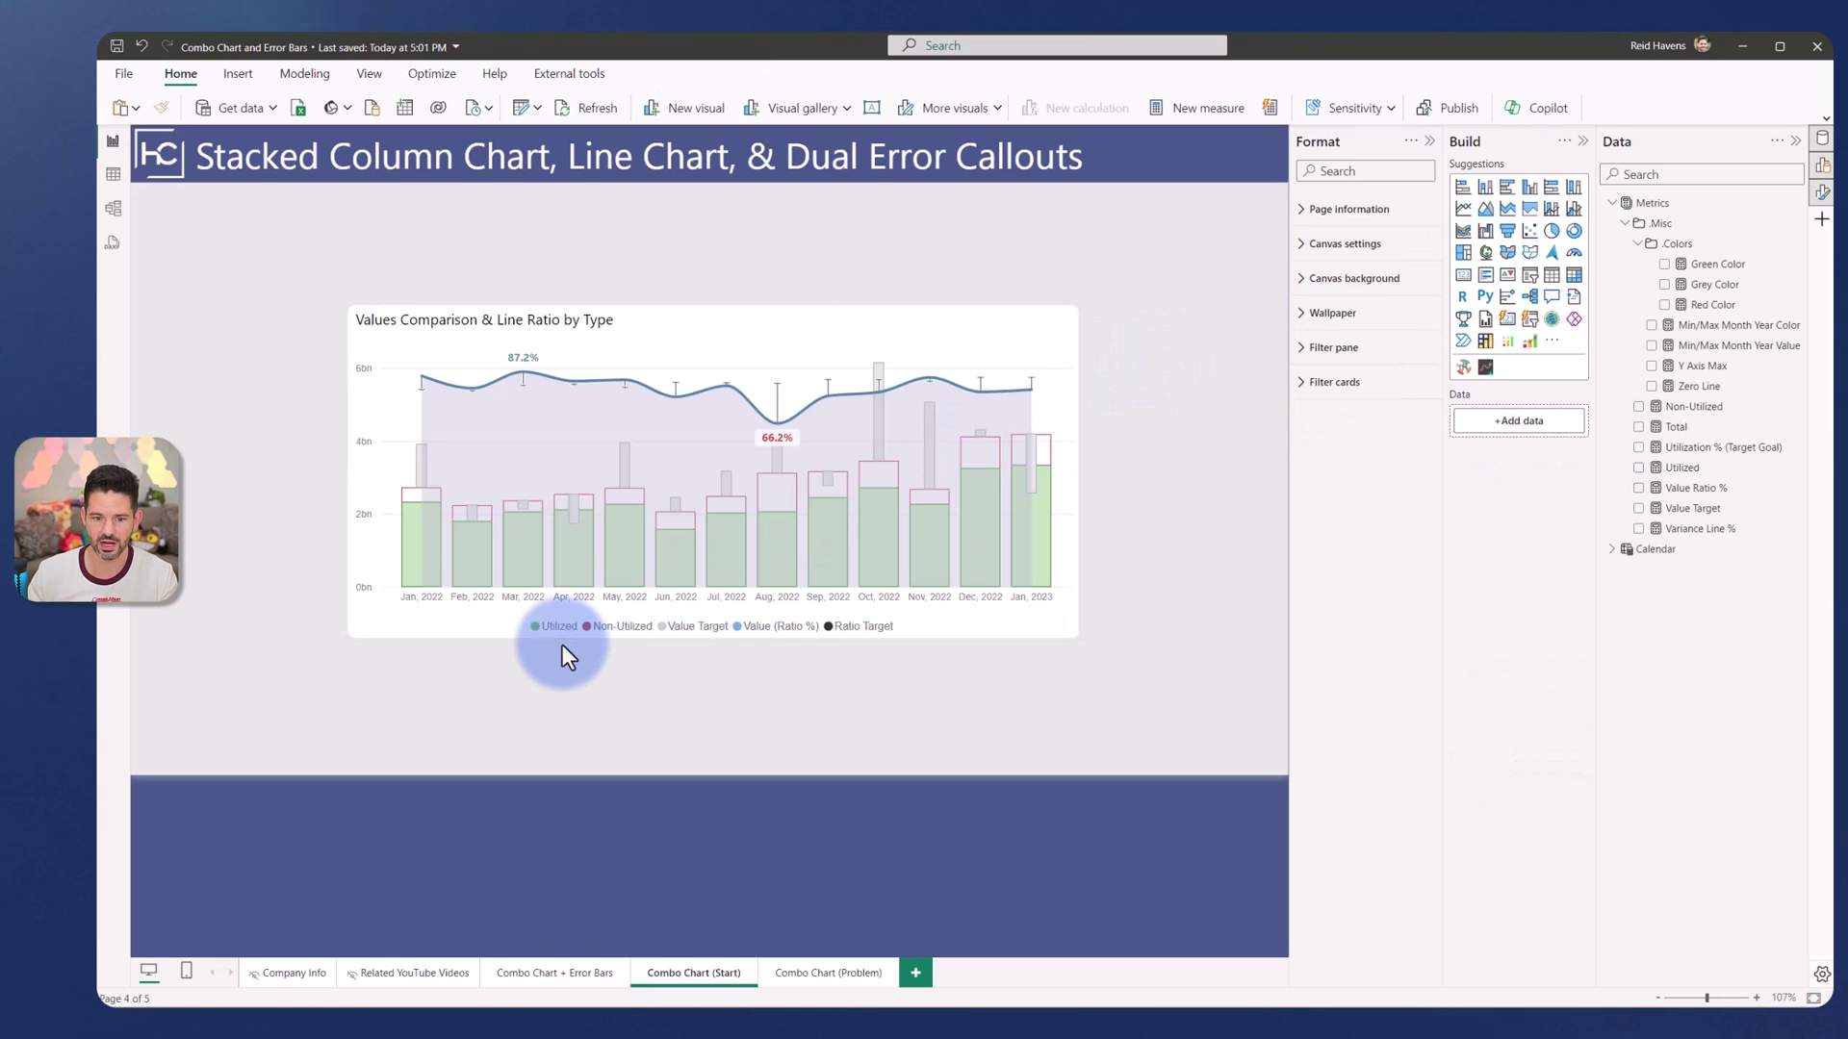
click(567, 978)
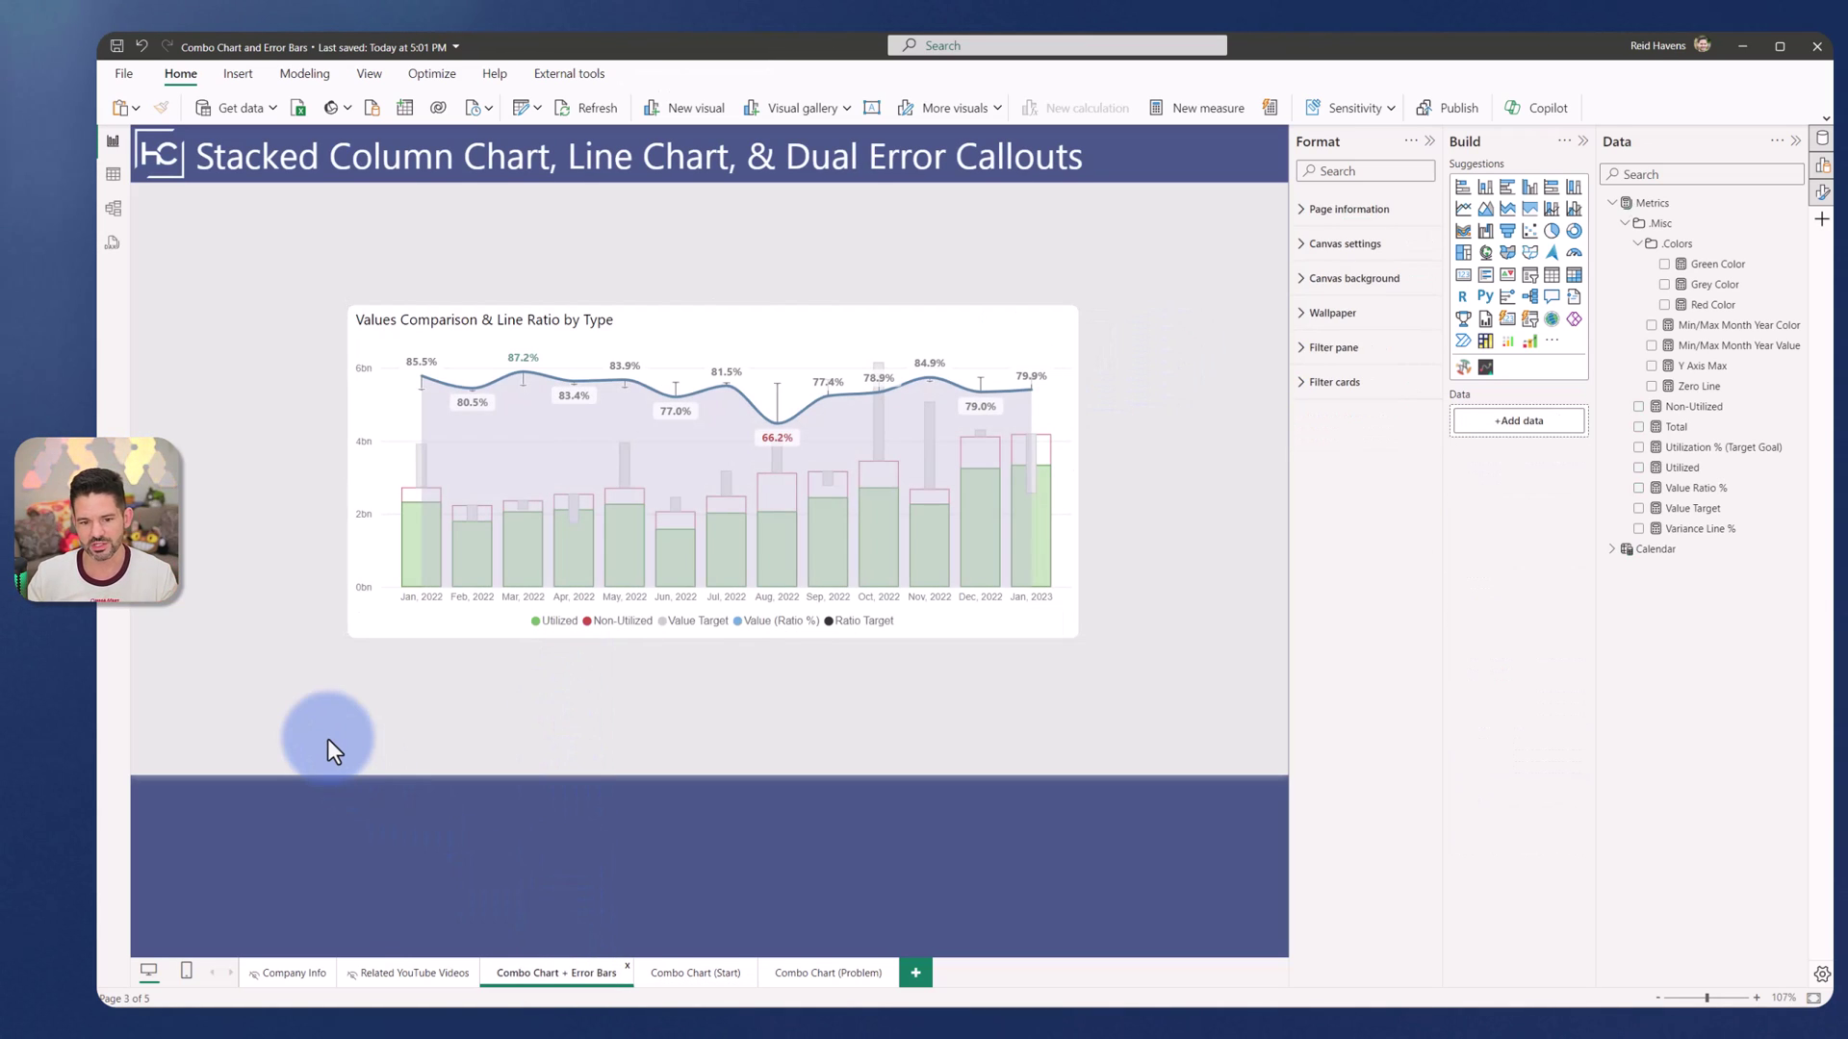